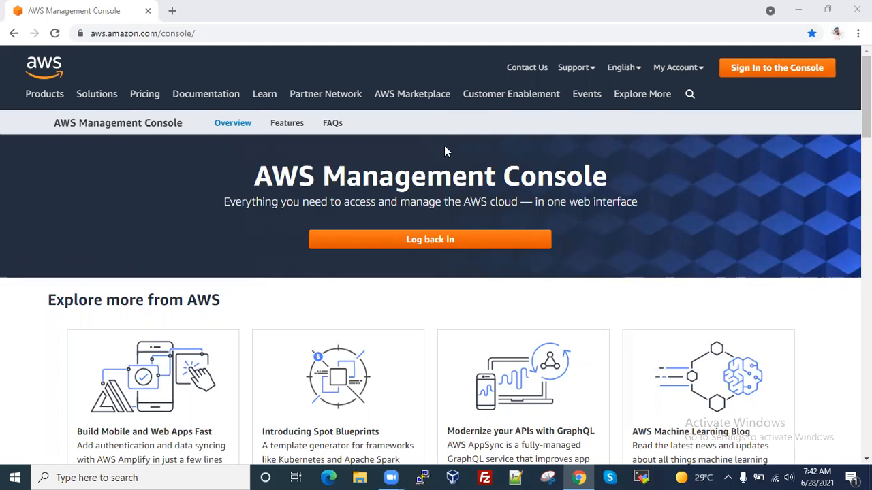
{"action": "left_click", "coordinate": [554, 102]}
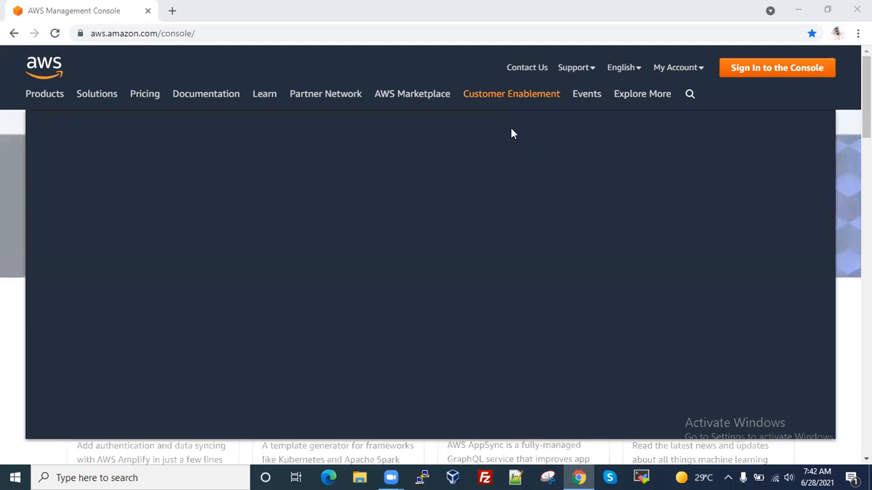
{"action": "left_click", "coordinate": [826, 130]}
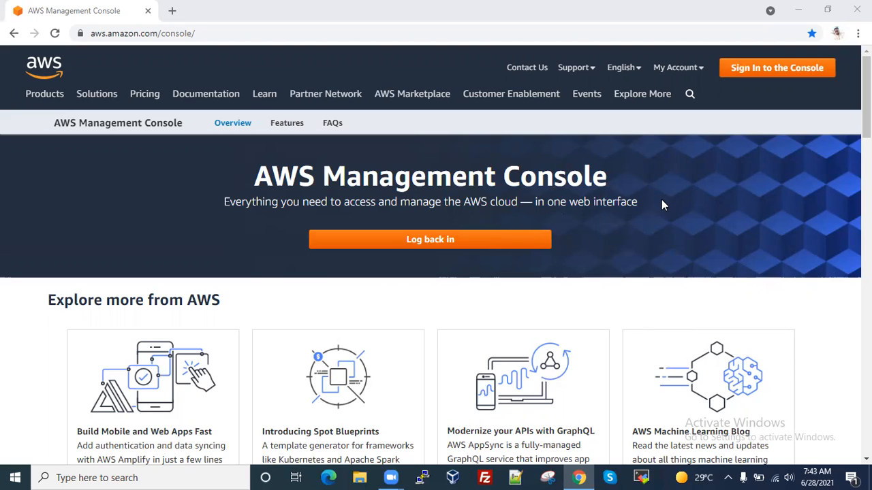
Log back in to the AWS Management Console and find and open the S3 service
{"action": "left_click", "coordinate": [439, 240]}
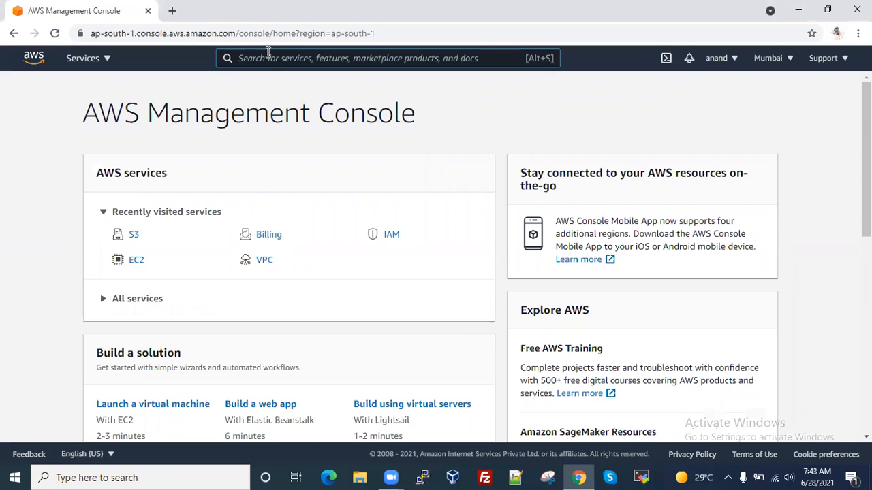
{"action": "type", "text": "s3"}
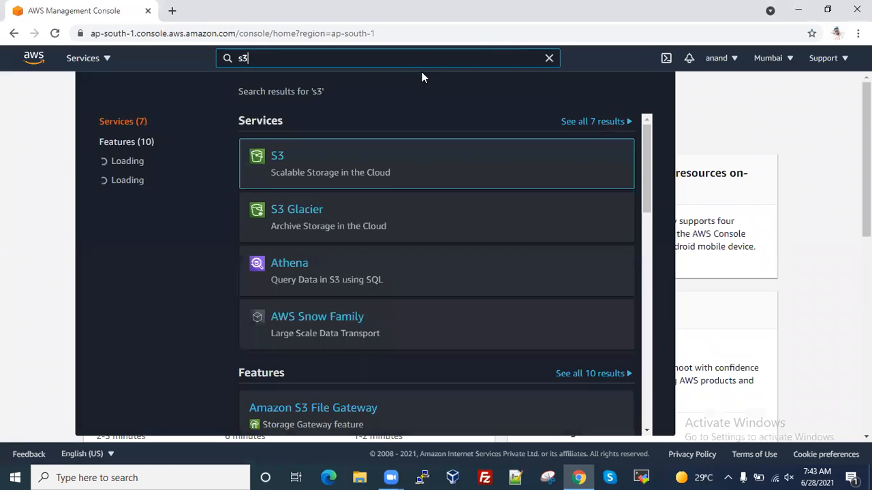
{"action": "left_click", "coordinate": [383, 165]}
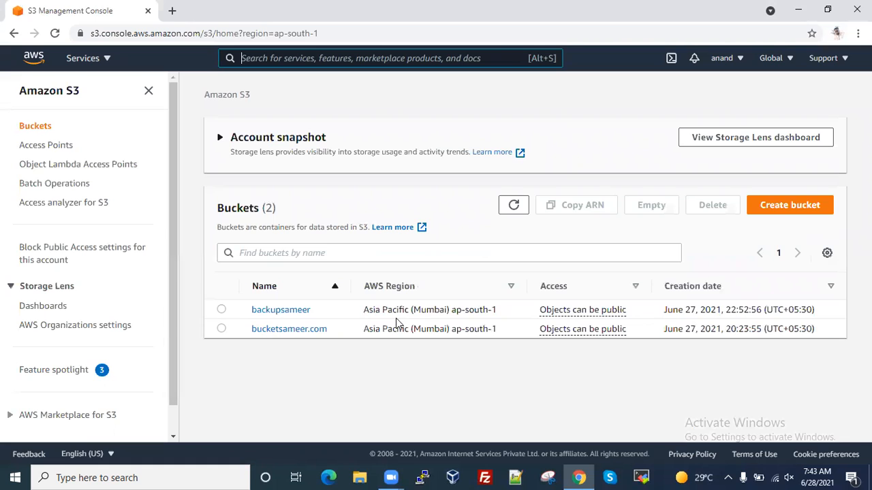
Try to delete the bucketsameer.com bucket, then cancel the deletion
{"action": "left_click", "coordinate": [222, 329]}
{"action": "left_click", "coordinate": [722, 210]}
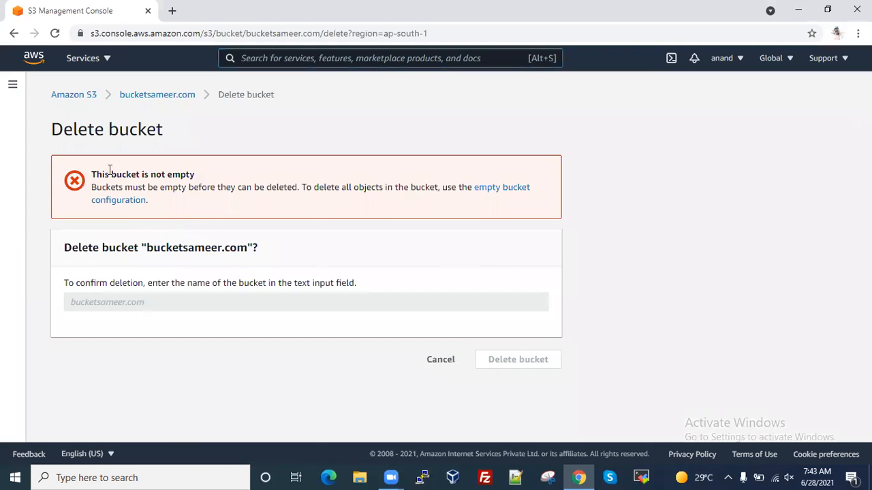
{"action": "left_click_drag", "start_coordinate": [93, 170], "coordinate": [194, 171]}
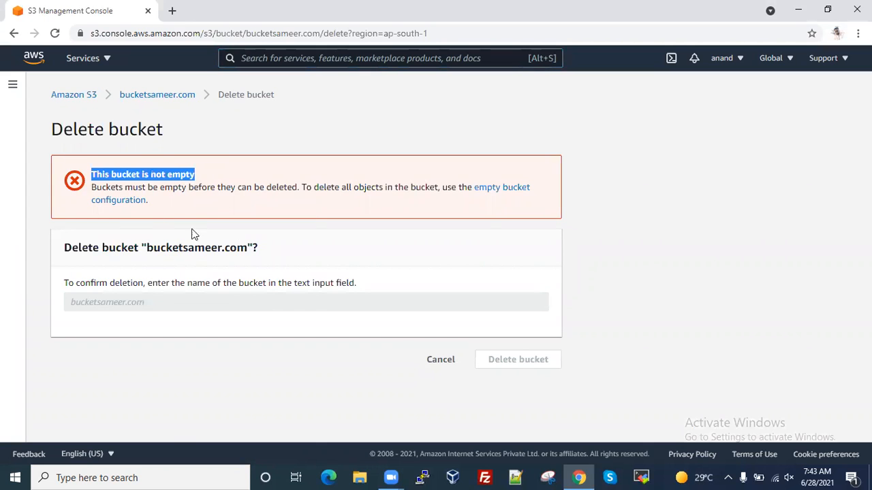
{"action": "left_click", "coordinate": [440, 360]}
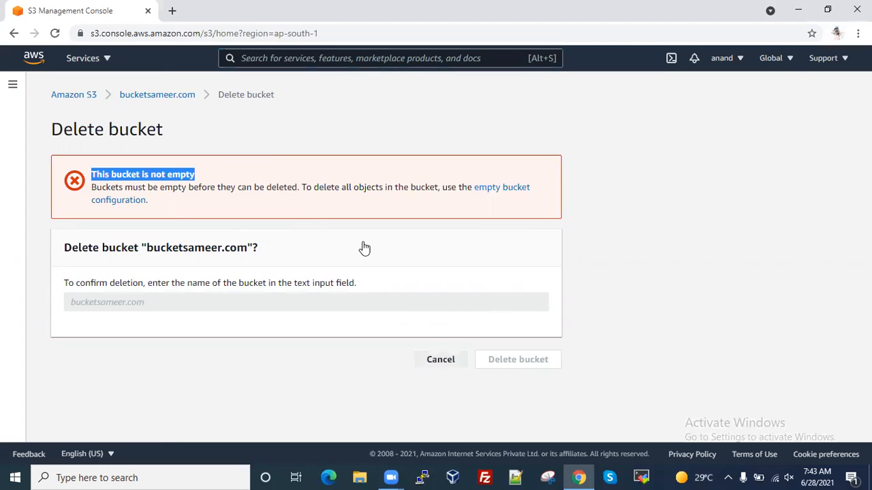
Delete all objects inside the bucketsameer.com bucket, confirming with the word "delete", and close the status page
{"action": "left_click", "coordinate": [289, 329]}
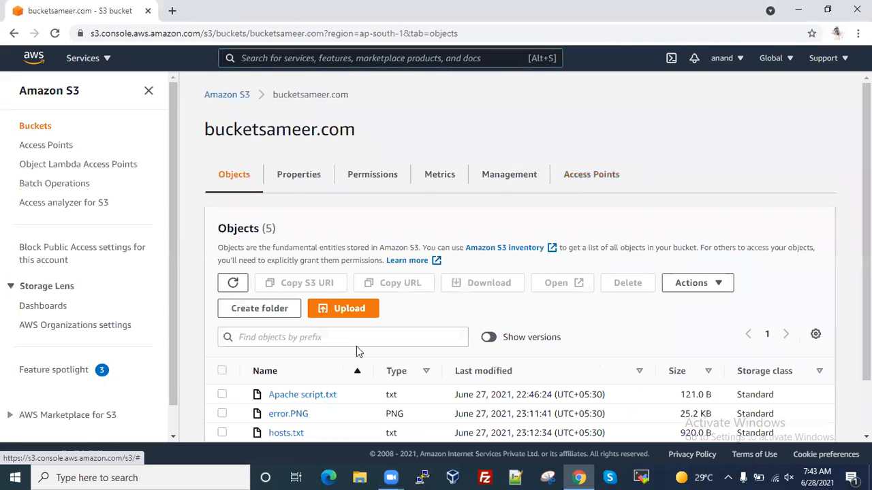
{"action": "scroll", "coordinate": [368, 317], "scroll_direction": "down", "scroll_amount": 2}
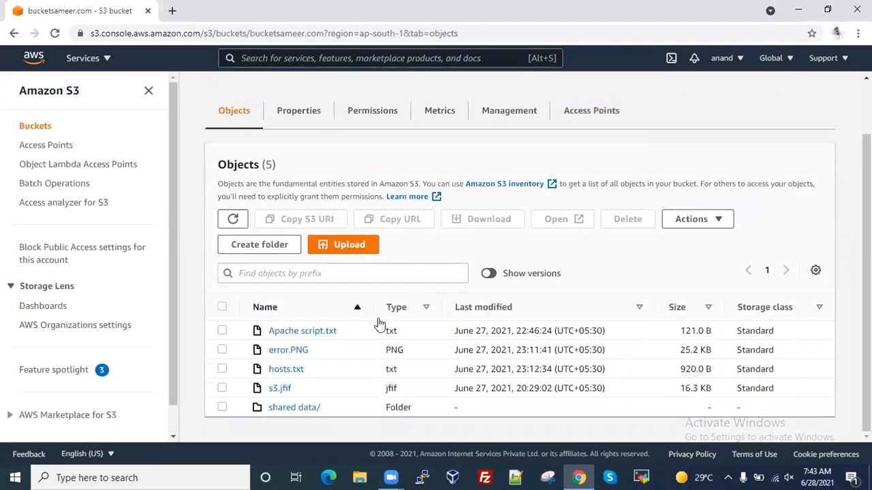
{"action": "left_click", "coordinate": [222, 330]}
{"action": "left_click", "coordinate": [221, 307]}
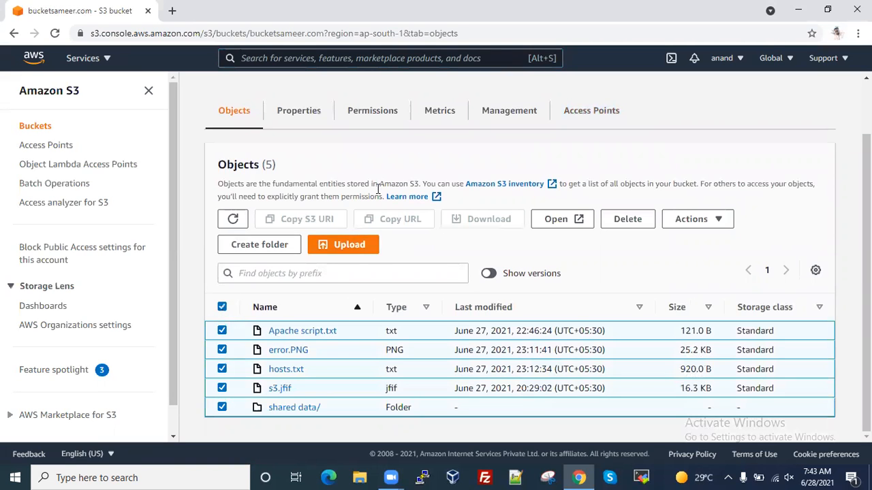
{"action": "left_click", "coordinate": [640, 225]}
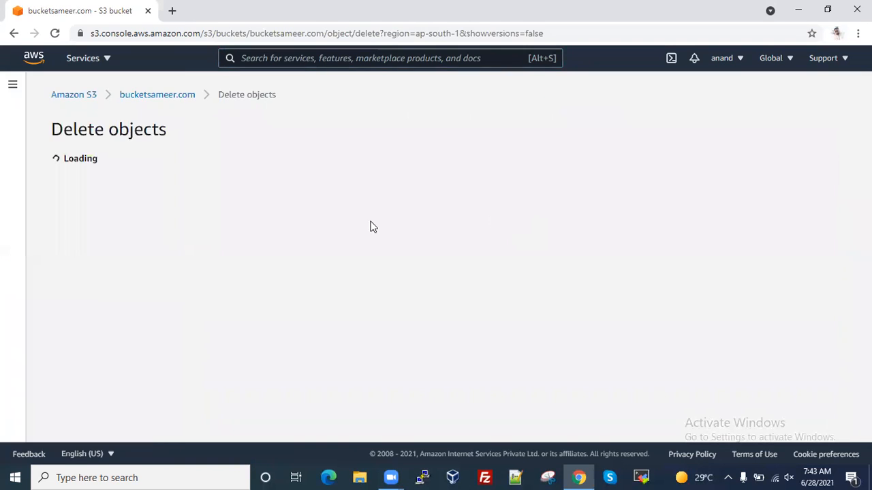
{"action": "scroll", "coordinate": [416, 238], "scroll_direction": "down", "scroll_amount": 3}
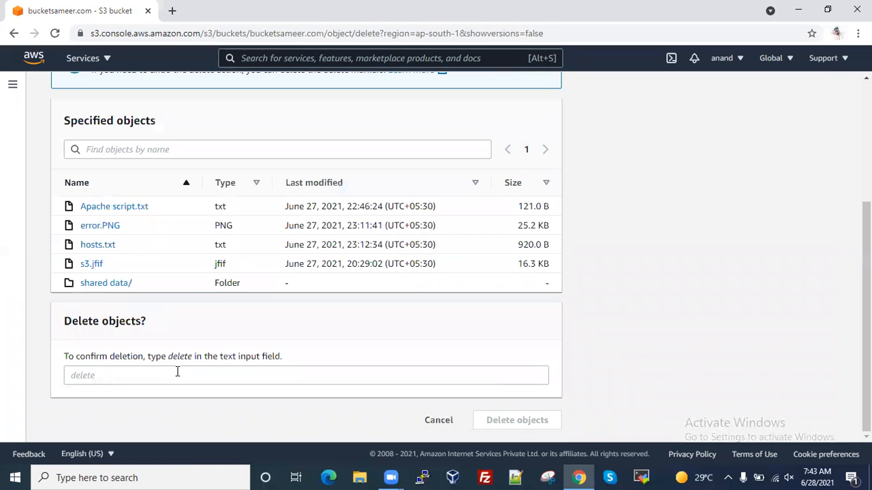
{"action": "left_click", "coordinate": [100, 375]}
{"action": "left_click_drag", "start_coordinate": [166, 356], "coordinate": [193, 358]}
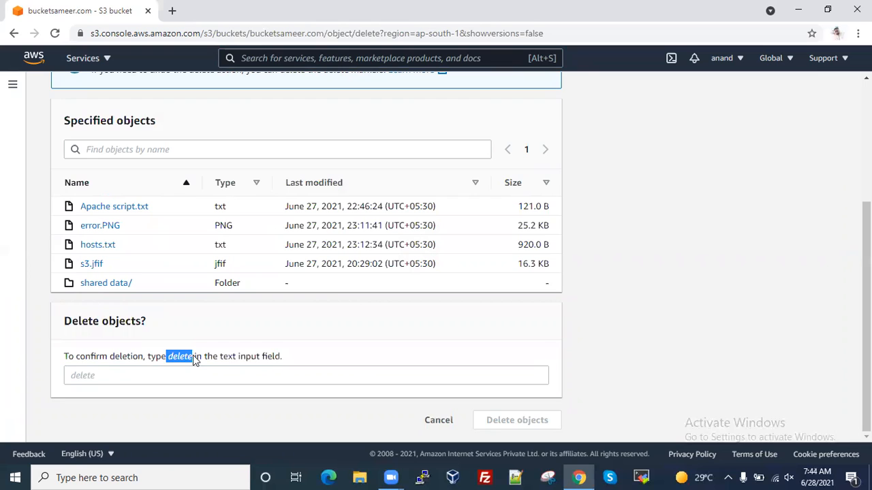
{"action": "right_click", "coordinate": [194, 360]}
{"action": "left_click", "coordinate": [214, 365]}
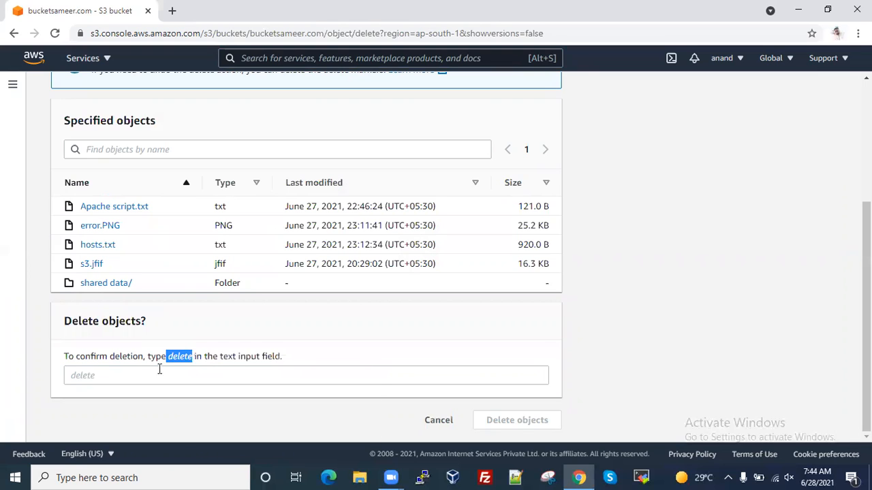
{"action": "right_click", "coordinate": [115, 371]}
{"action": "left_click", "coordinate": [151, 268]}
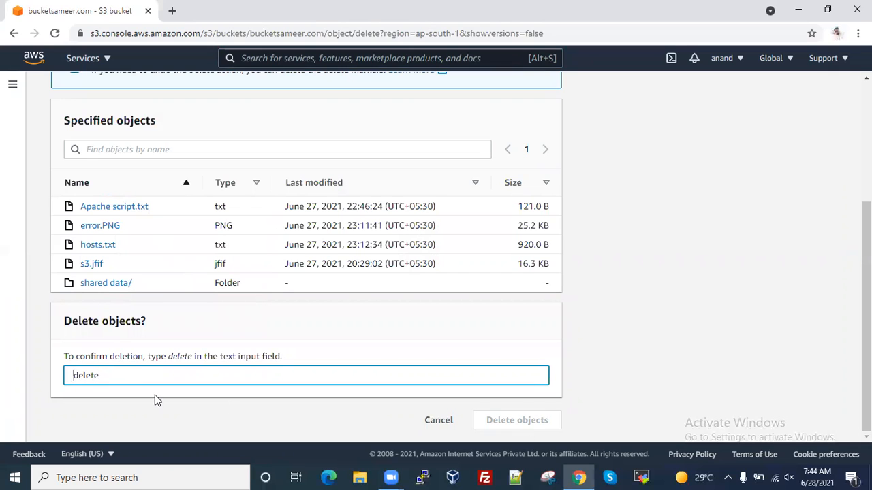
{"action": "left_click", "coordinate": [492, 419]}
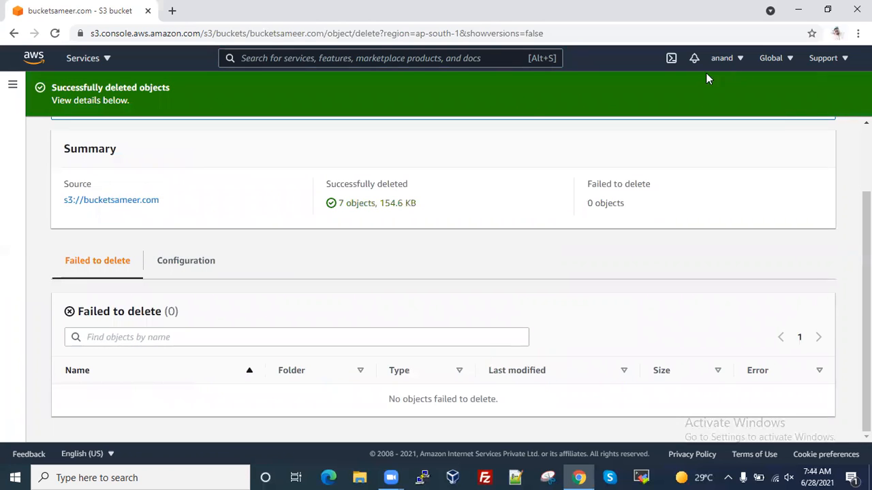
{"action": "scroll", "coordinate": [328, 233], "scroll_direction": "up", "scroll_amount": 3}
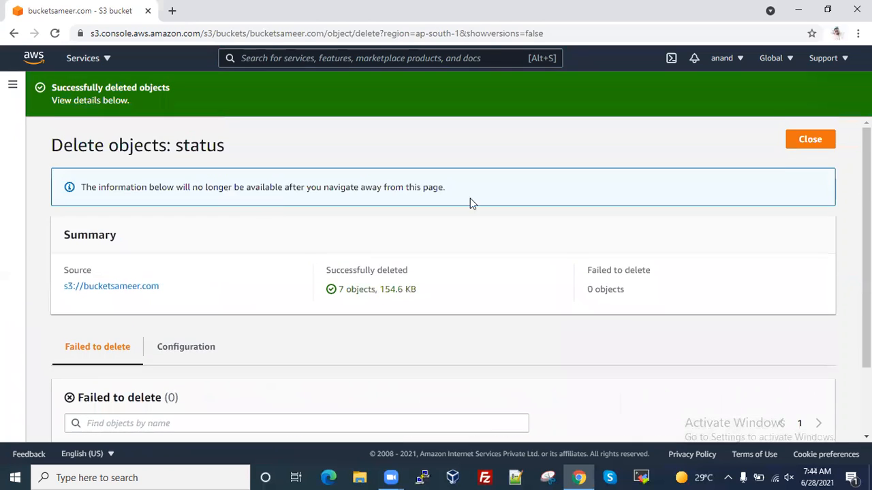
{"action": "left_click", "coordinate": [799, 142]}
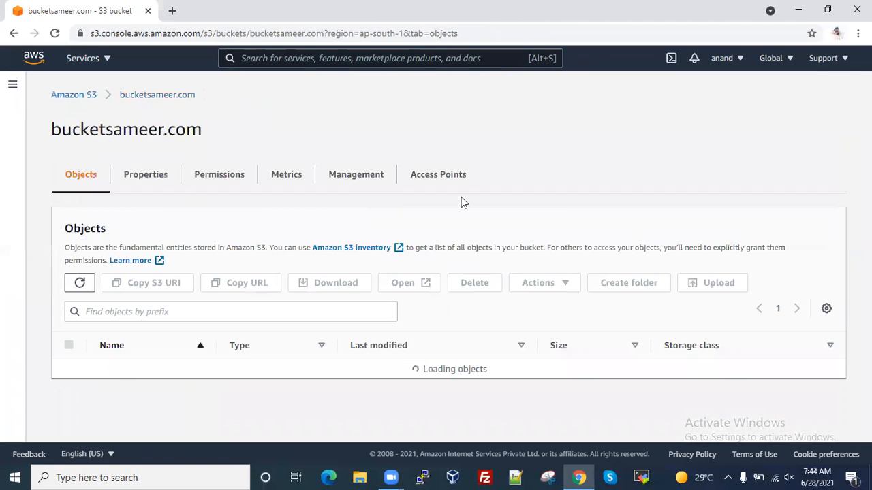
Return to the bucket list and open the backupsameer bucket
{"action": "left_click", "coordinate": [73, 94]}
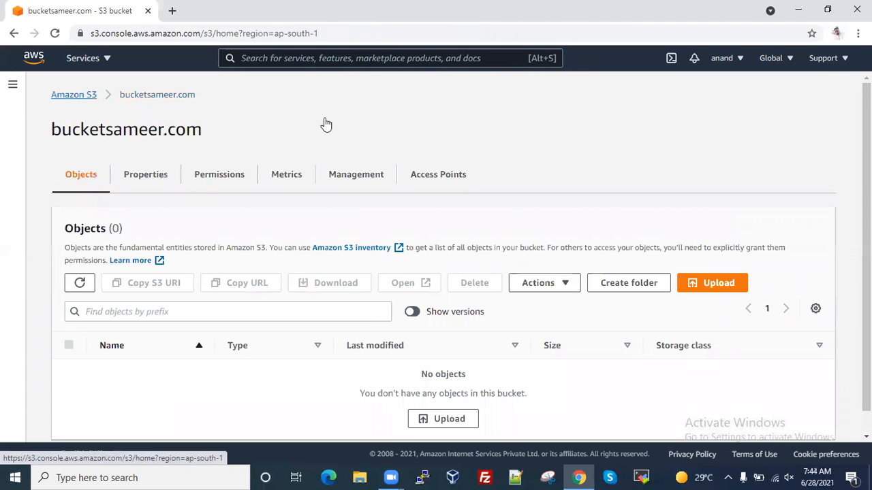
{"action": "left_click", "coordinate": [221, 310]}
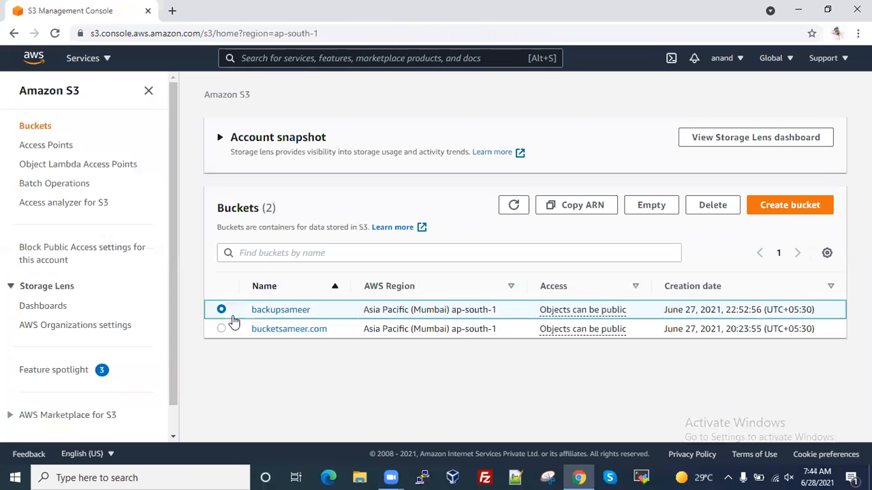
{"action": "left_click", "coordinate": [294, 311]}
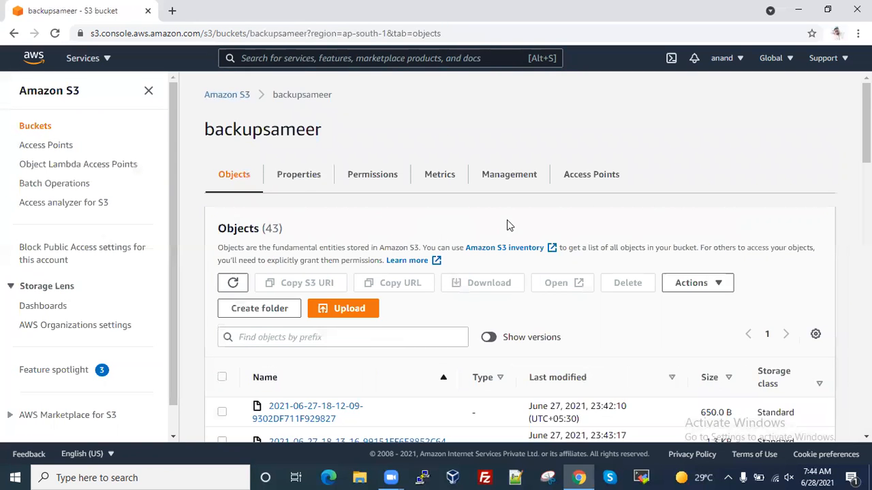
{"action": "scroll", "coordinate": [508, 224], "scroll_direction": "down", "scroll_amount": 2}
{"action": "scroll", "coordinate": [238, 304], "scroll_direction": "up", "scroll_amount": 2}
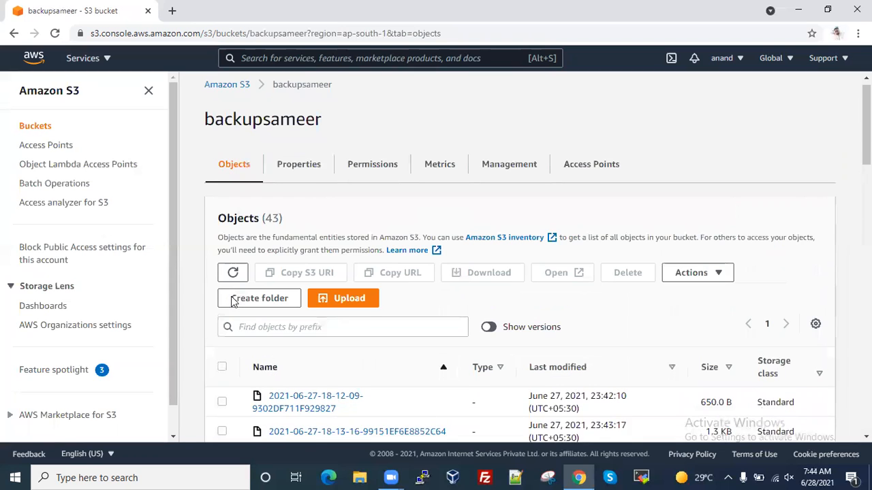
Delete all objects inside the backupsameer bucket, confirming with the word "delete", and close the status page
{"action": "left_click", "coordinate": [223, 379]}
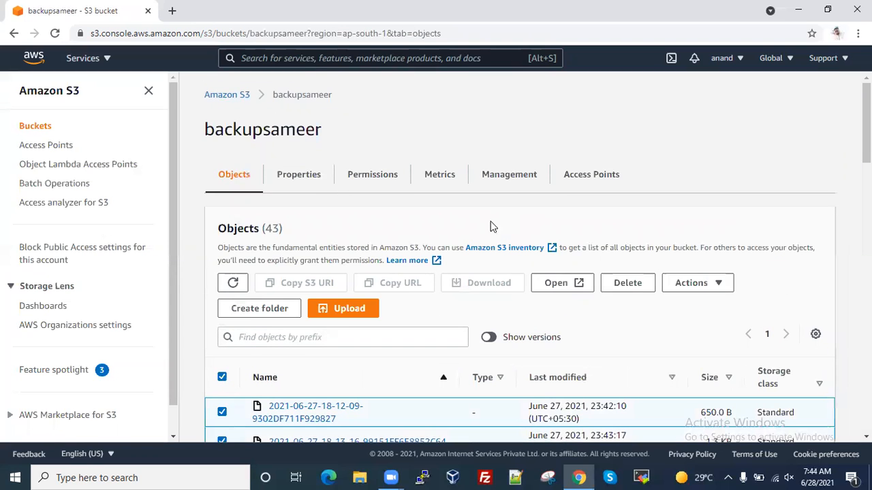
{"action": "left_click", "coordinate": [630, 285]}
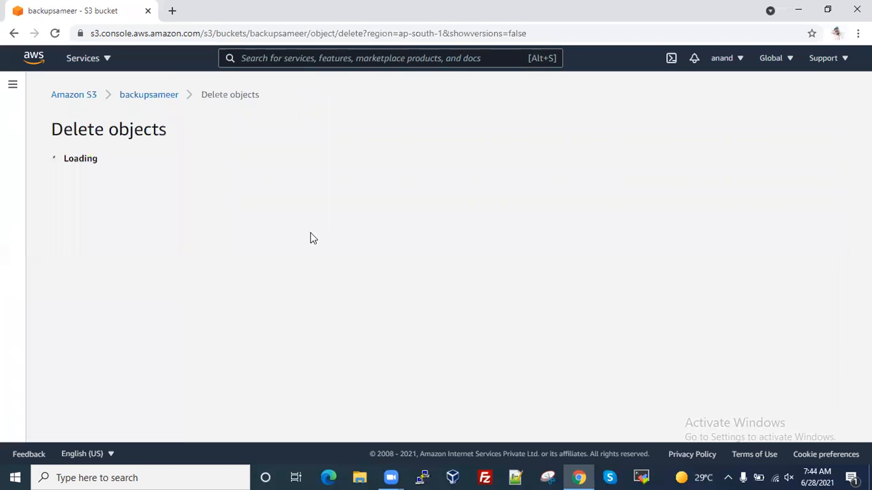
{"action": "scroll", "coordinate": [346, 209], "scroll_direction": "down", "scroll_amount": 2}
{"action": "scroll", "coordinate": [346, 209], "scroll_direction": "down", "scroll_amount": 15}
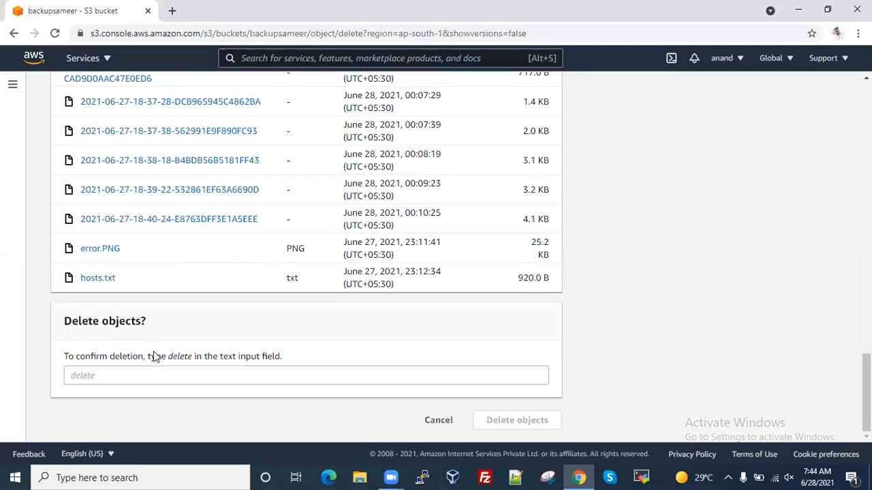
{"action": "mouse_move", "coordinate": [191, 361]}
{"action": "left_mouse_down"}
{"action": "mouse_move", "coordinate": [175, 362]}
{"action": "mouse_move", "coordinate": [191, 361]}
{"action": "left_mouse_up"}
{"action": "left_click", "coordinate": [172, 361]}
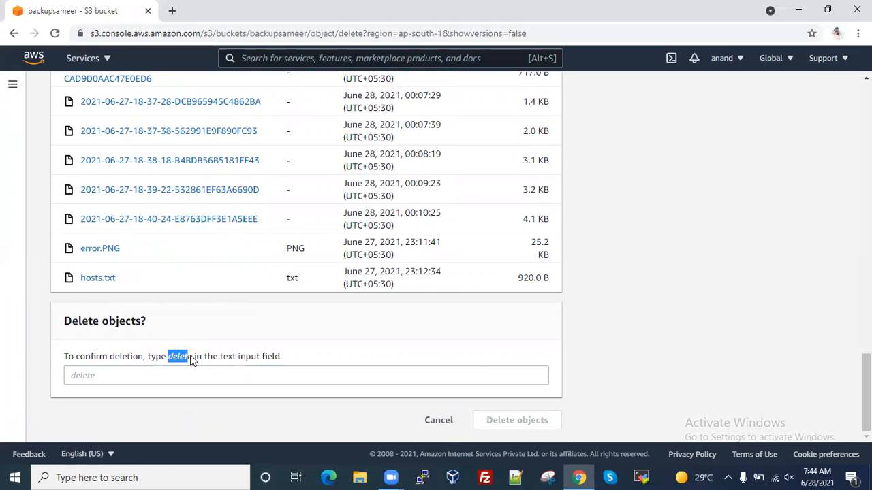
{"action": "left_click", "coordinate": [132, 373]}
{"action": "type", "text": "delete"}
{"action": "left_click", "coordinate": [510, 420]}
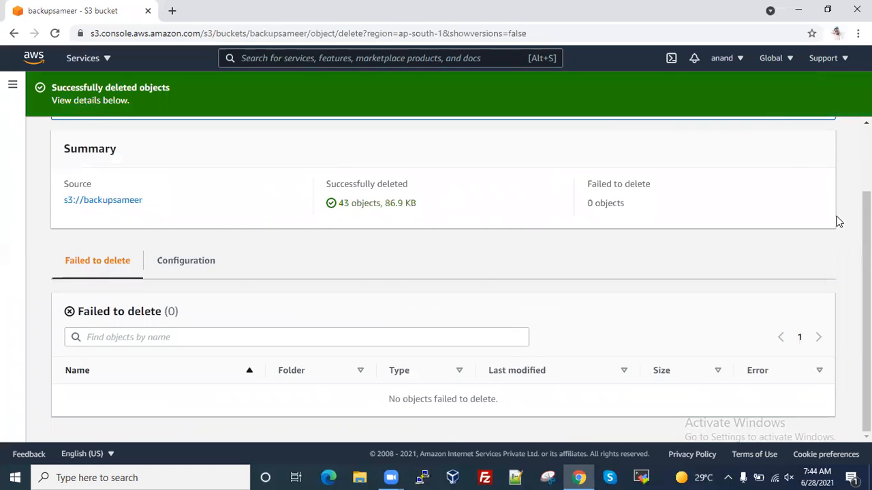
{"action": "scroll", "coordinate": [844, 222], "scroll_direction": "up", "scroll_amount": 2}
{"action": "left_click", "coordinate": [833, 139]}
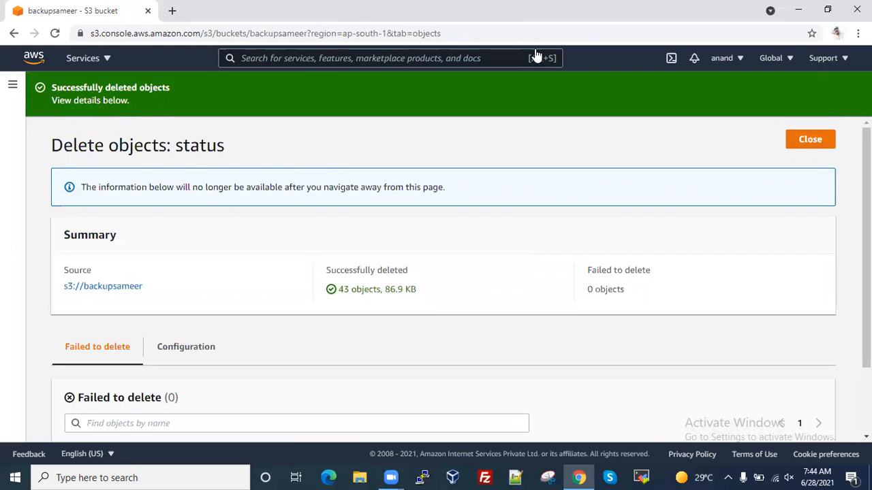
Return to the bucket list and try to delete the backupsameer bucket, then cancel the deletion
{"action": "left_click", "coordinate": [77, 96]}
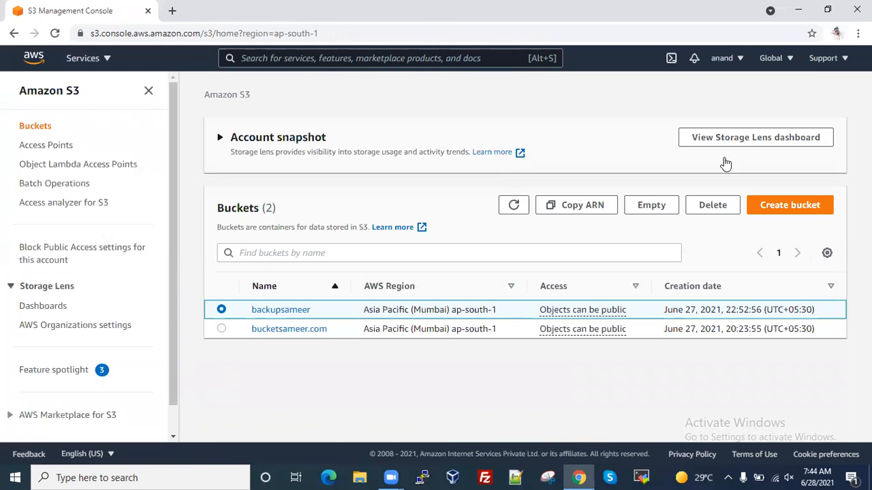
{"action": "left_click", "coordinate": [713, 207]}
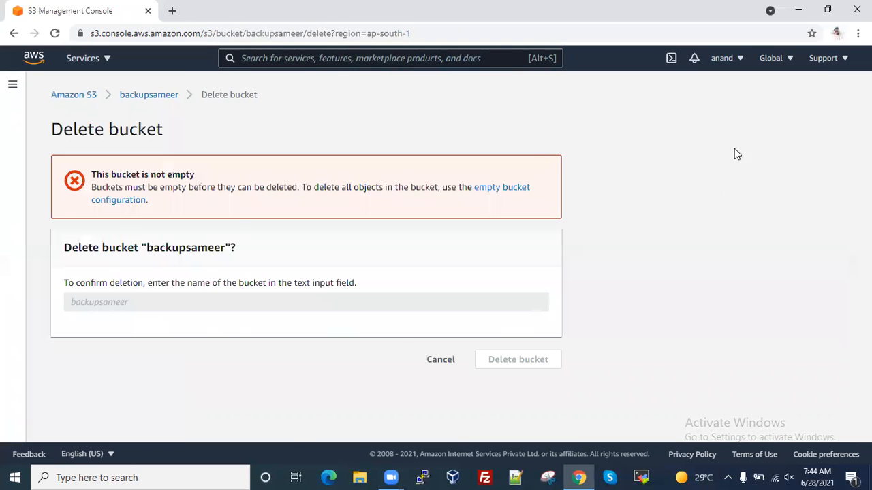
{"action": "left_click", "coordinate": [431, 363]}
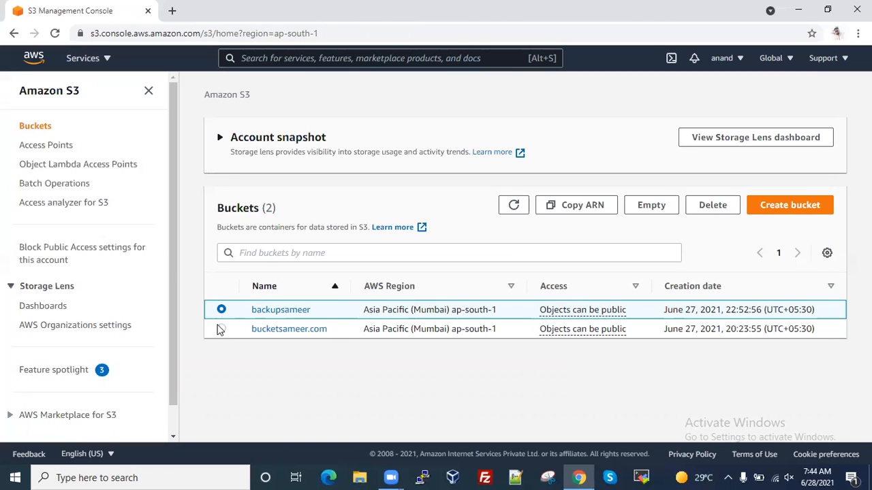
Try to delete the bucketsameer.com bucket, cancel, check its object list, and return to the bucket list
{"action": "left_click", "coordinate": [221, 329]}
{"action": "left_click", "coordinate": [713, 205]}
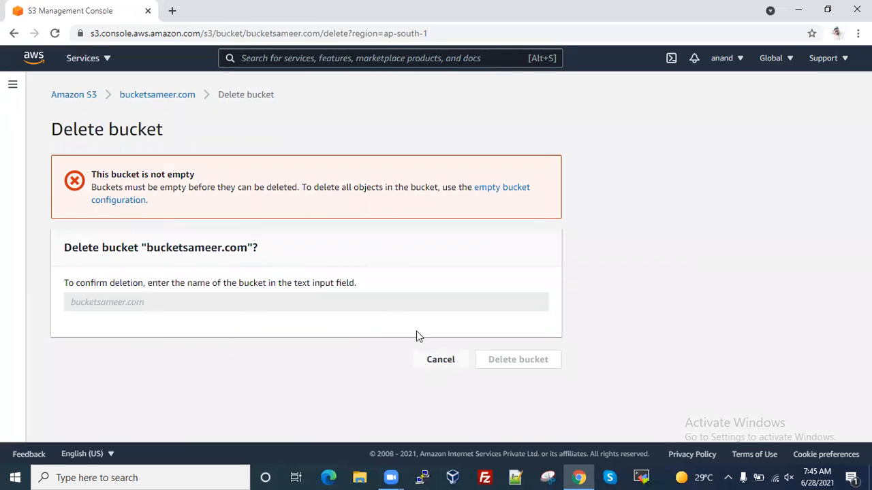
{"action": "left_click", "coordinate": [439, 361]}
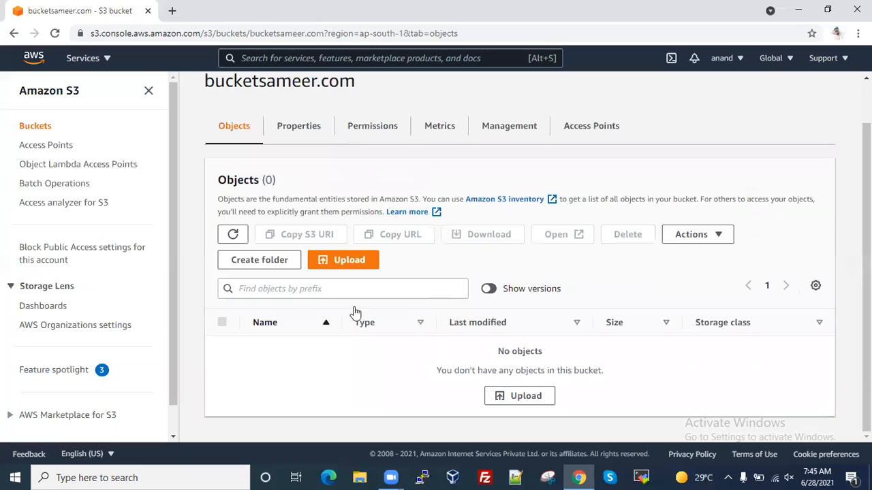
{"action": "scroll", "coordinate": [271, 212], "scroll_direction": "up", "scroll_amount": 1}
{"action": "left_click", "coordinate": [229, 96]}
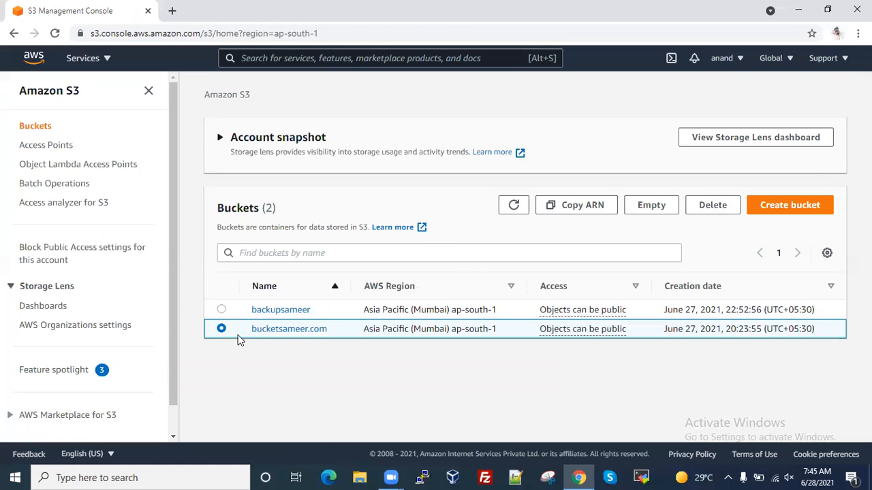
Empty the bucketsameer.com bucket, confirming with "permanently delete", and exit the status page
{"action": "left_click", "coordinate": [657, 209]}
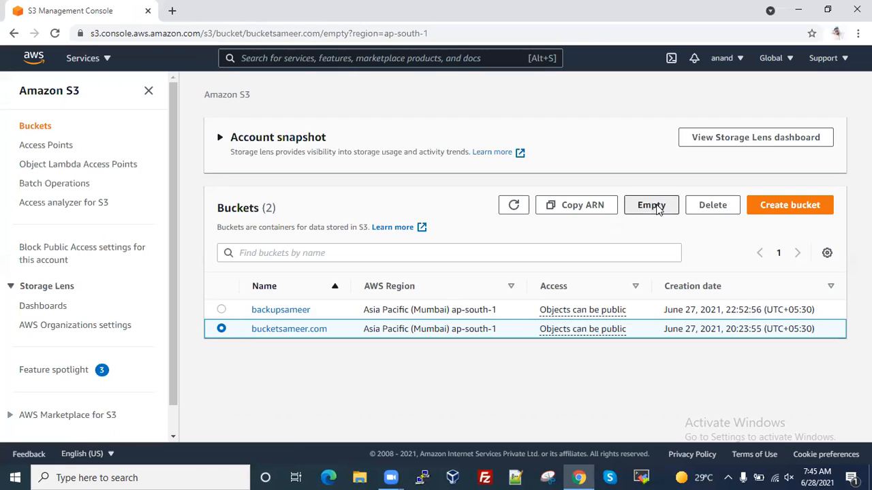
{"action": "scroll", "coordinate": [154, 359], "scroll_direction": "down", "scroll_amount": 1}
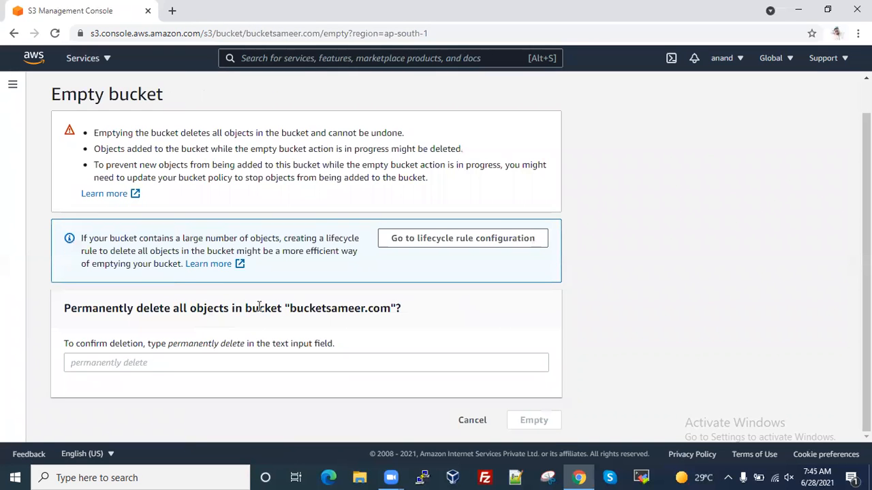
{"action": "left_click_drag", "start_coordinate": [290, 308], "coordinate": [391, 309]}
{"action": "right_click", "coordinate": [336, 309]}
{"action": "left_click", "coordinate": [356, 322]}
{"action": "left_click", "coordinate": [125, 363]}
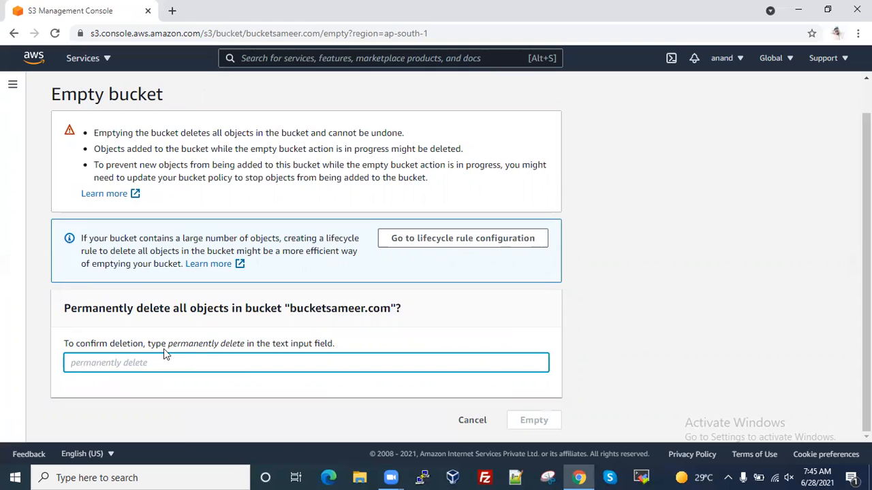
{"action": "left_click_drag", "start_coordinate": [169, 347], "coordinate": [335, 346]}
{"action": "left_click_drag", "start_coordinate": [232, 351], "coordinate": [244, 345]}
{"action": "right_click", "coordinate": [203, 344]}
{"action": "left_click", "coordinate": [225, 351]}
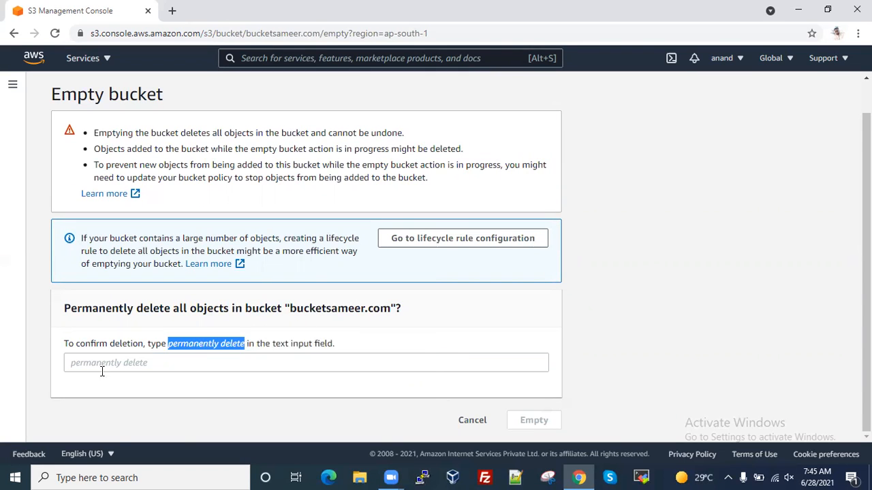
{"action": "left_click", "coordinate": [103, 365]}
{"action": "key", "text": "ctrl+v"}
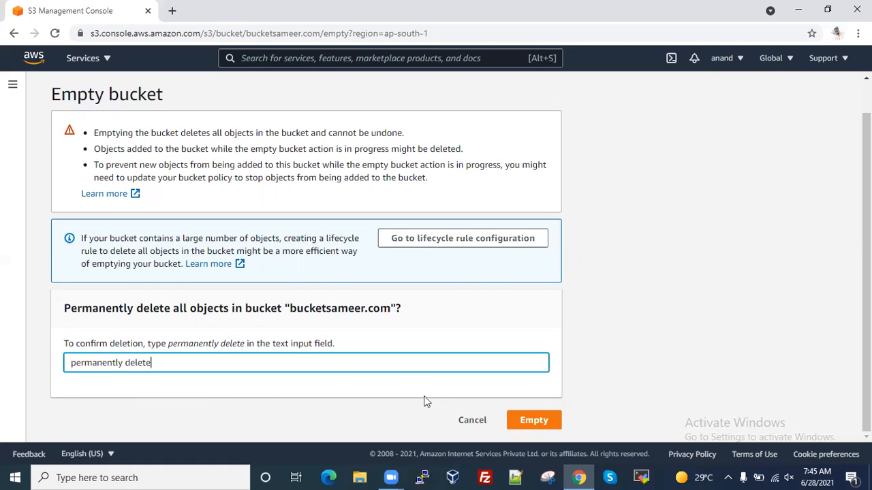
{"action": "left_click", "coordinate": [532, 420]}
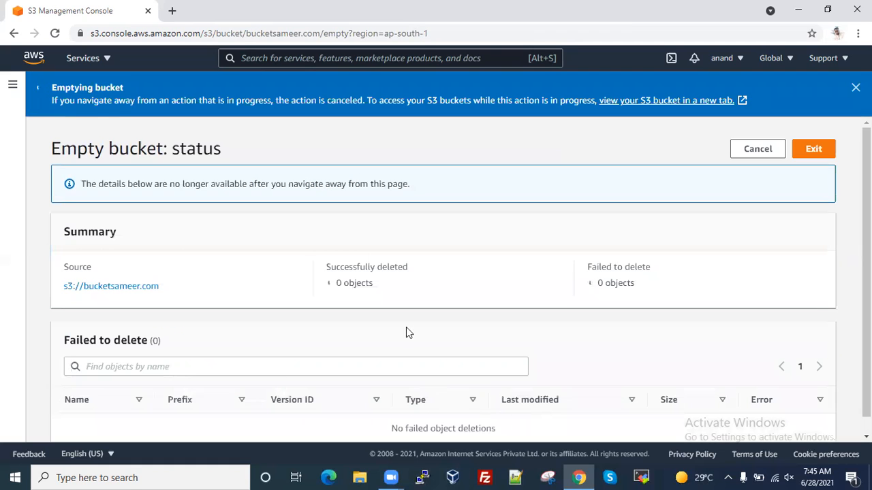
{"action": "left_click", "coordinate": [813, 149]}
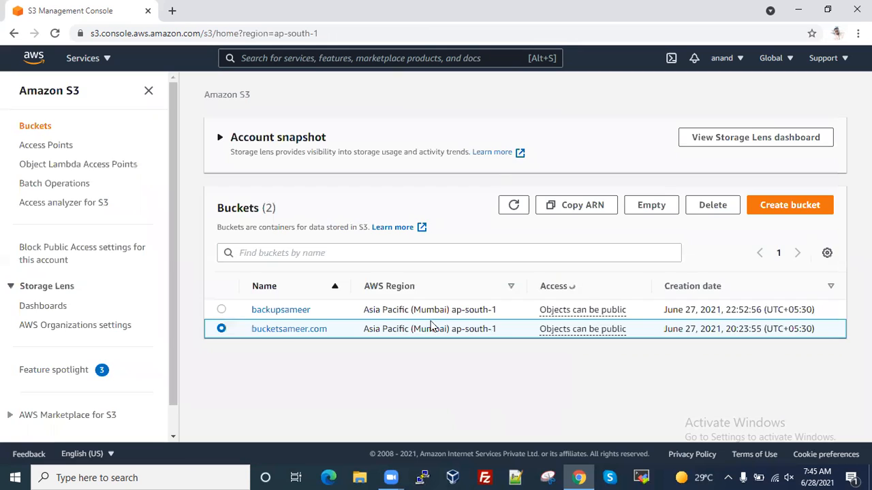
Delete the bucketsameer.com bucket, confirming with its full name
{"action": "left_click", "coordinate": [712, 205]}
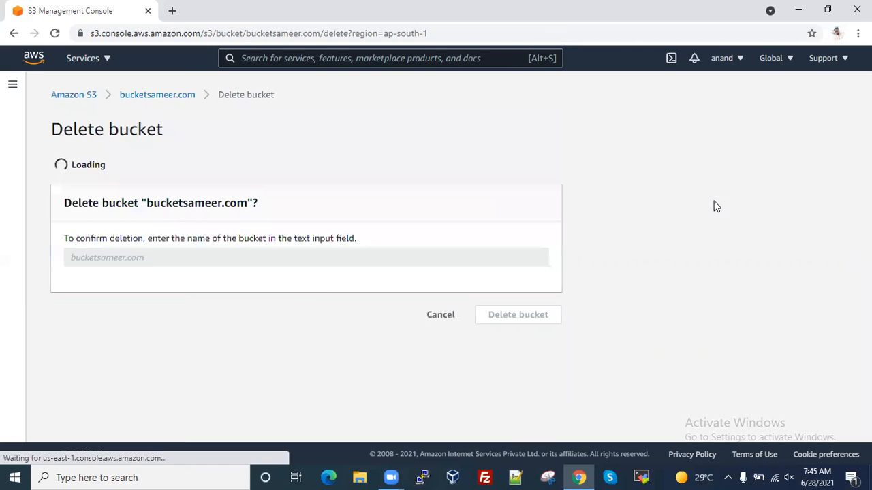
{"action": "left_click_drag", "start_coordinate": [147, 253], "coordinate": [247, 256]}
{"action": "right_click", "coordinate": [194, 254]}
{"action": "left_click", "coordinate": [222, 263]}
{"action": "left_click", "coordinate": [148, 299]}
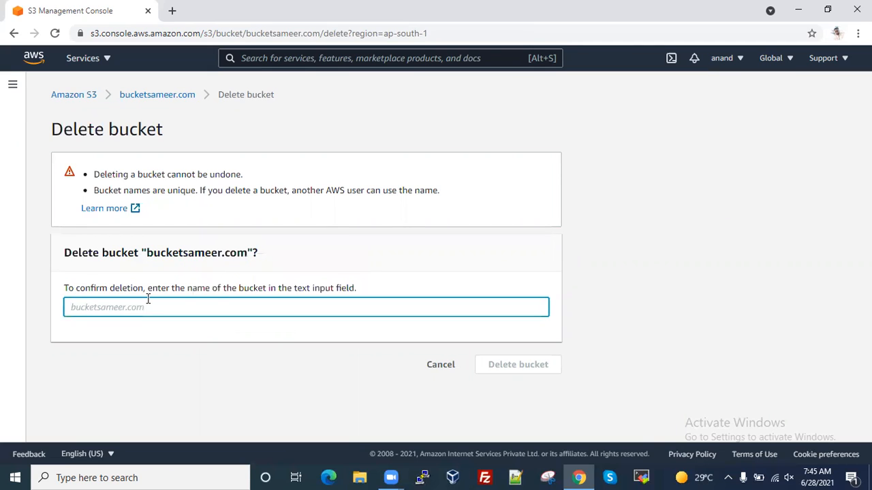
{"action": "key", "text": "ctrl+v"}
{"action": "left_click", "coordinate": [512, 373]}
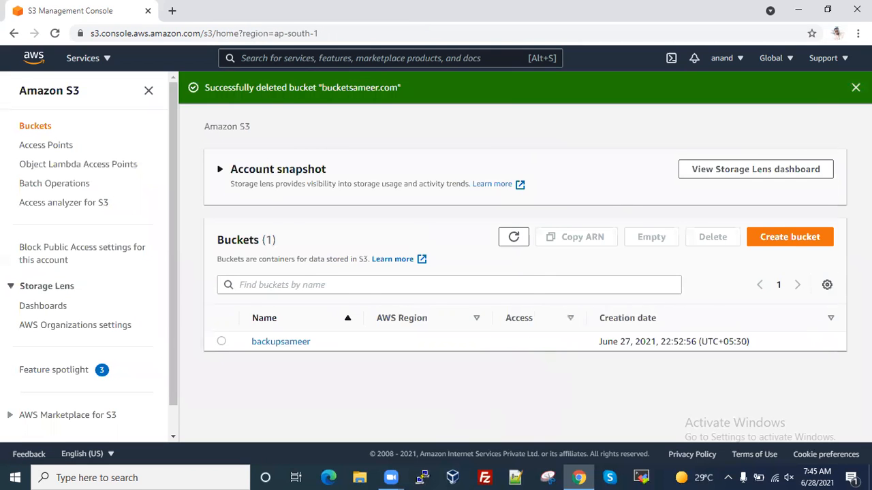
Select the backupsameer bucket, try to delete it, and cancel the deletion
{"action": "left_click", "coordinate": [222, 311]}
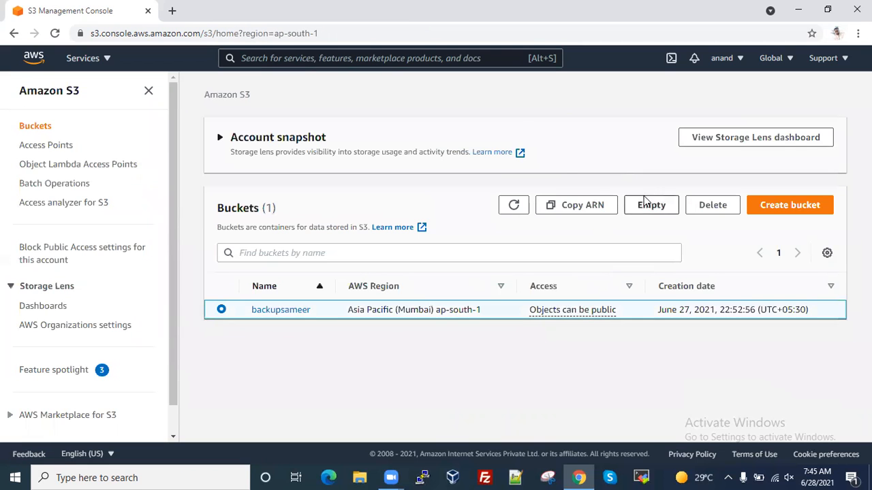
{"action": "left_click", "coordinate": [712, 206]}
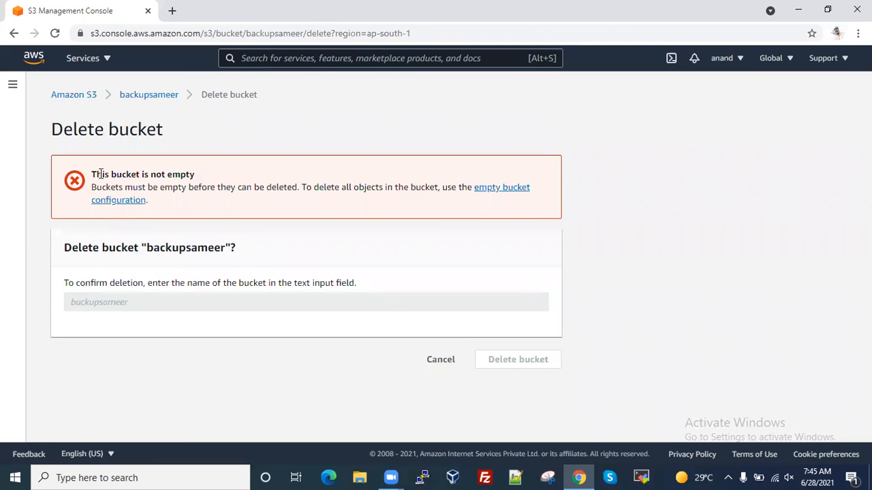
{"action": "left_click", "coordinate": [440, 360]}
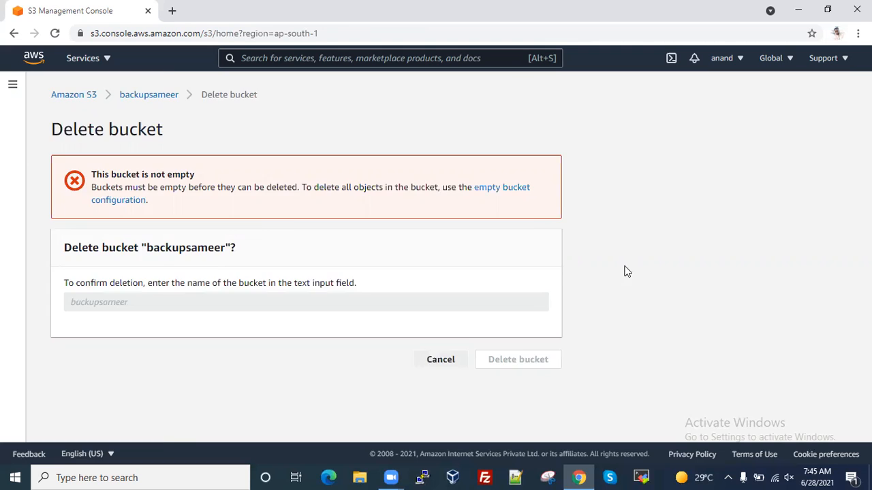
Empty the backupsameer bucket, confirming with "permanently delete", and exit the status page
{"action": "left_click", "coordinate": [659, 213]}
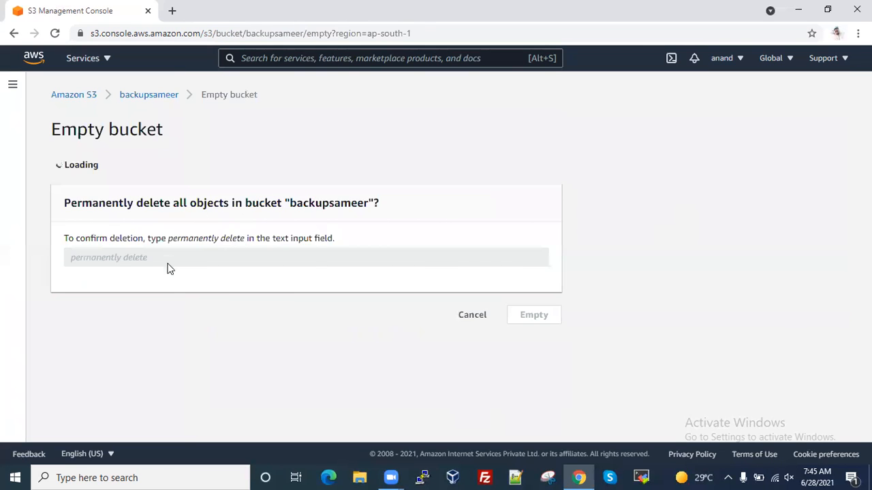
{"action": "left_click_drag", "start_coordinate": [169, 379], "coordinate": [243, 379]}
{"action": "key", "text": "ctrl+c"}
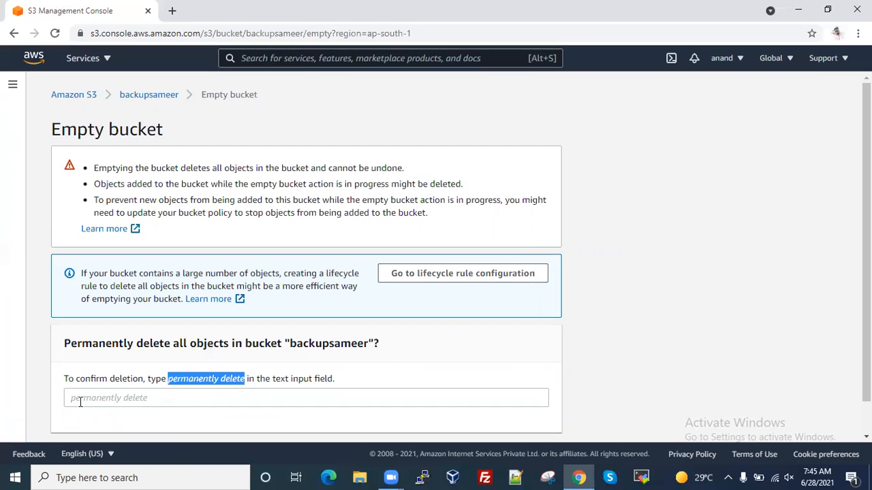
{"action": "left_click", "coordinate": [81, 399]}
{"action": "key", "text": "ctrl+v"}
{"action": "scroll", "coordinate": [477, 381], "scroll_direction": "down", "scroll_amount": 2}
{"action": "left_click", "coordinate": [526, 421]}
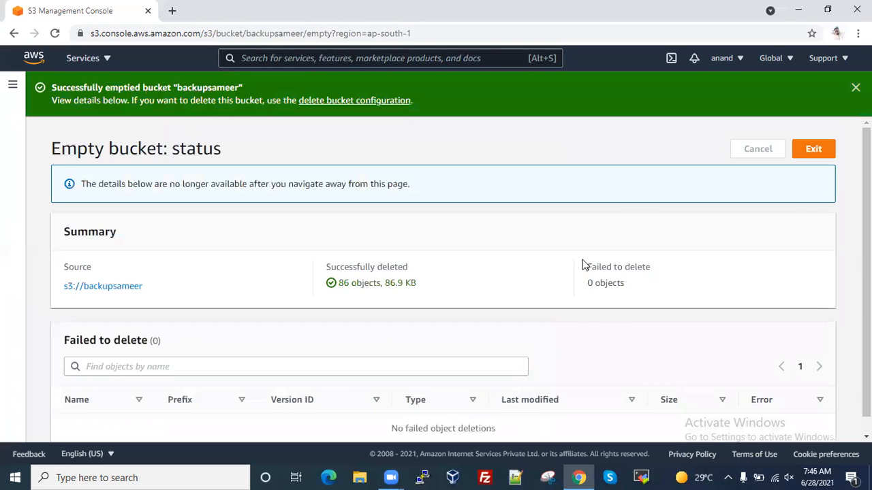
{"action": "left_click", "coordinate": [800, 156]}
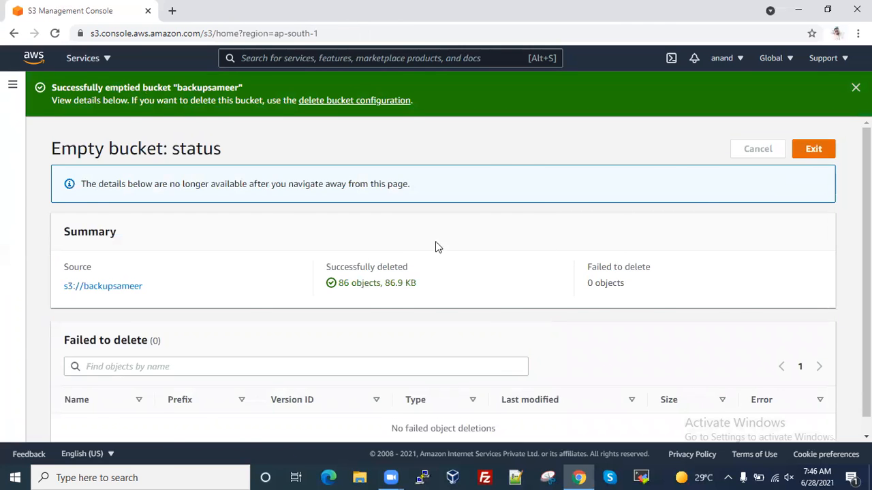
Delete the backupsameer bucket, confirming with its name, and dismiss the notification
{"action": "left_click", "coordinate": [711, 209]}
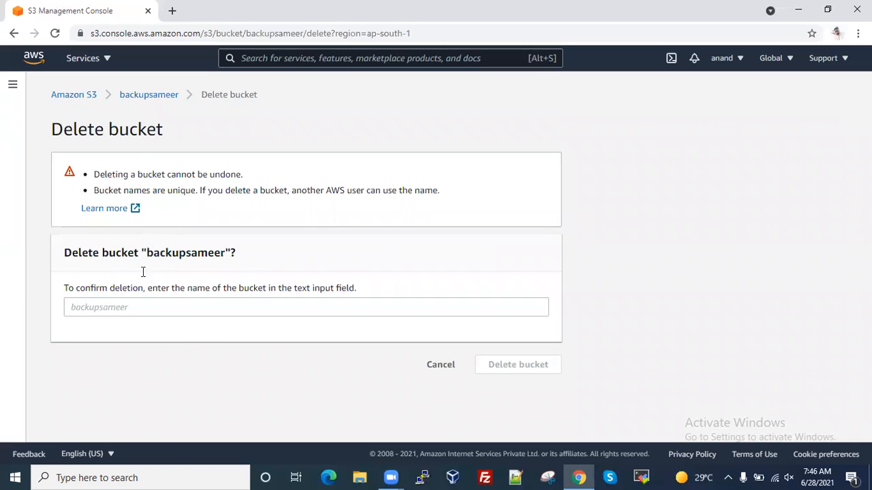
{"action": "left_click_drag", "start_coordinate": [146, 253], "coordinate": [227, 256]}
{"action": "left_click", "coordinate": [135, 310]}
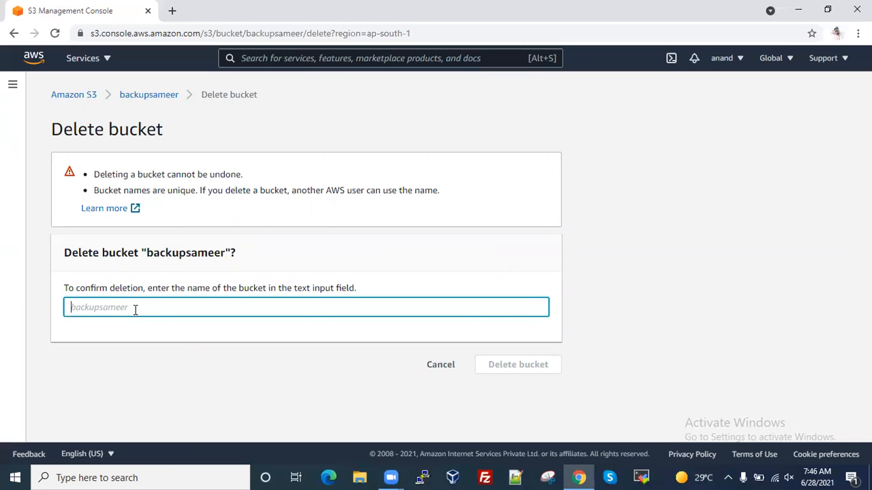
{"action": "key", "text": "ctrl+v"}
{"action": "left_click", "coordinate": [496, 365]}
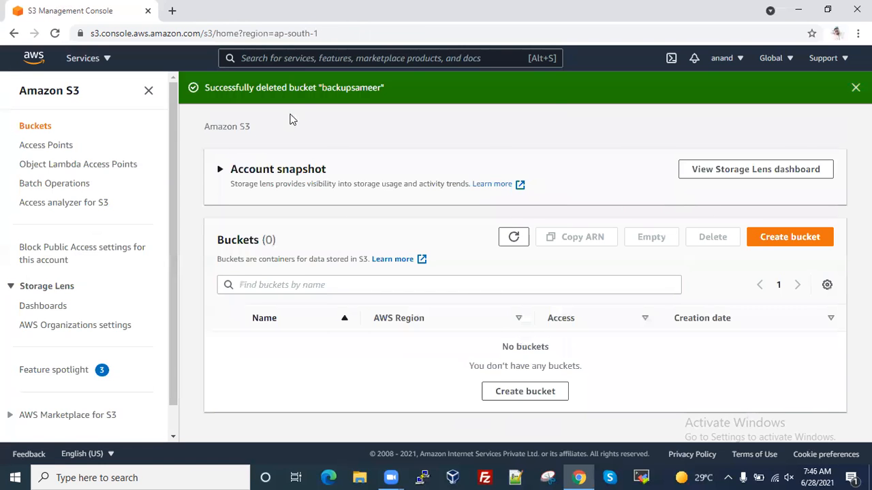
{"action": "left_click", "coordinate": [855, 88]}
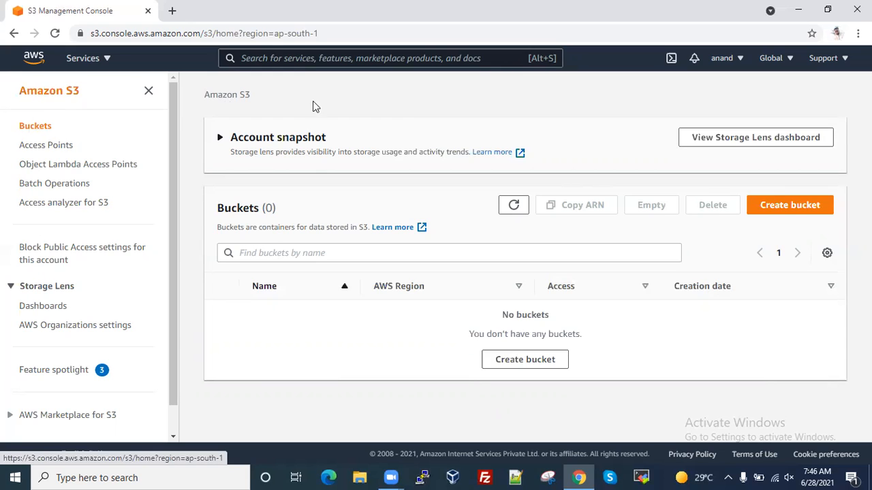
Return to the AWS Management Console home page and launch Notepad
{"action": "left_click", "coordinate": [34, 58]}
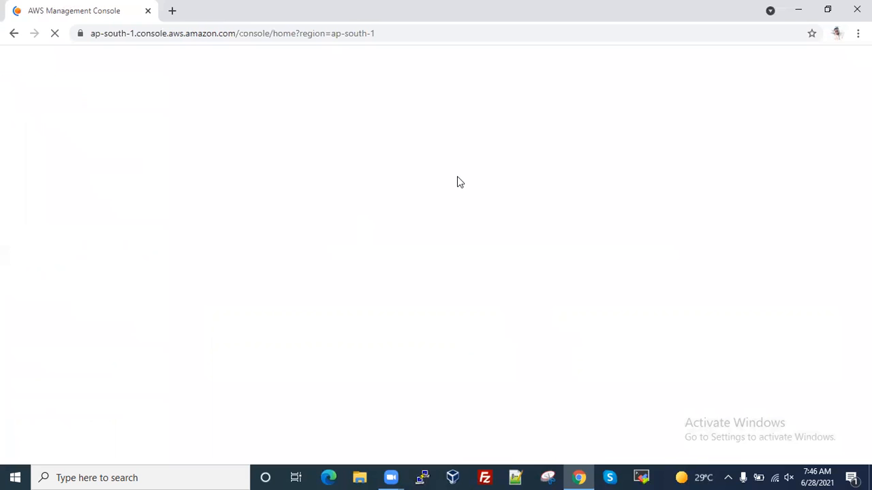
{"action": "key", "text": "super+r"}
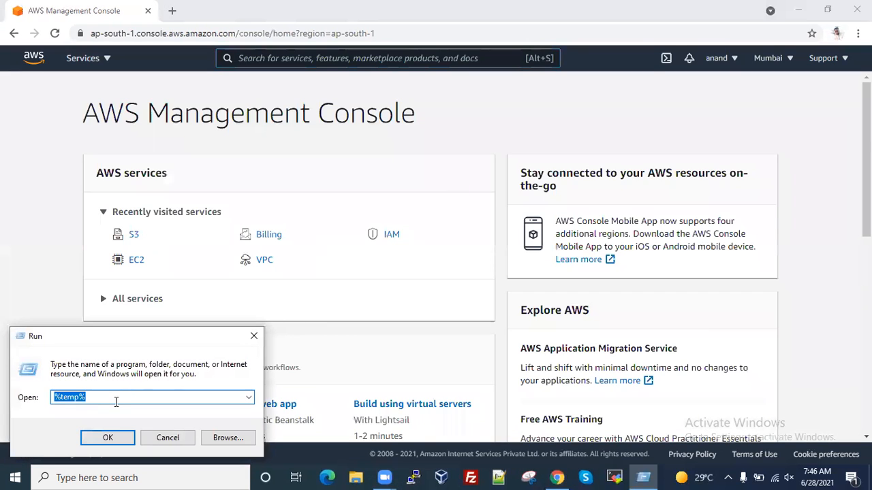
{"action": "type", "text": "notepad"}
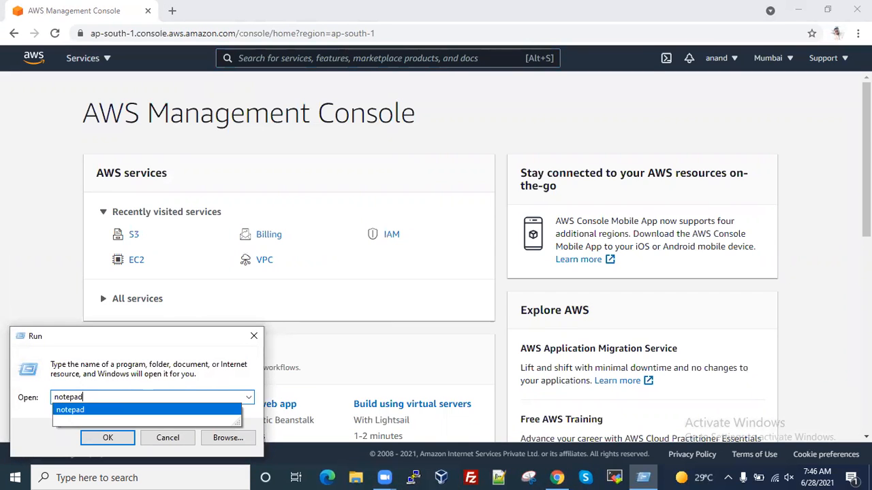
{"action": "key", "text": "Return"}
Write the heading "S3 Features" and, below a gap, the lines "static web hosting" and "s3 version"
{"action": "type", "text": "S3 "}
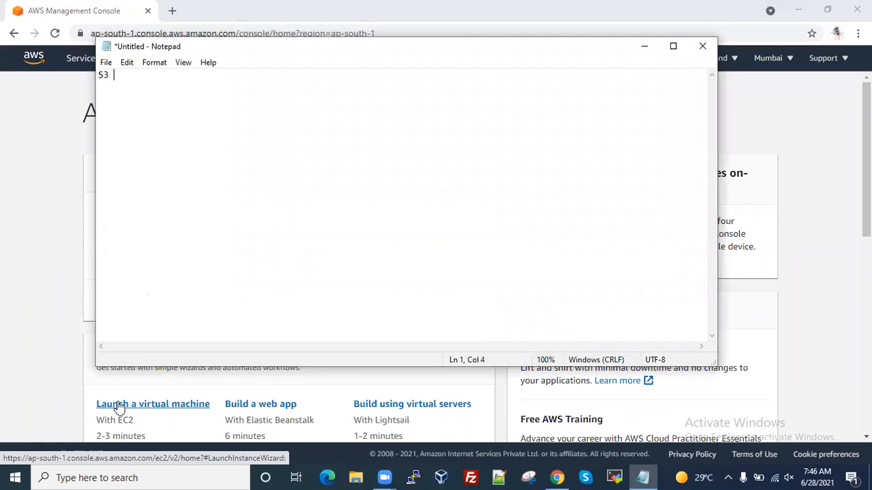
{"action": "type", "text": "Features"}
{"action": "key", "text": "Return"}
{"action": "key", "text": "Return"}
{"action": "key", "text": "Return"}
{"action": "type", "text": "static web "}
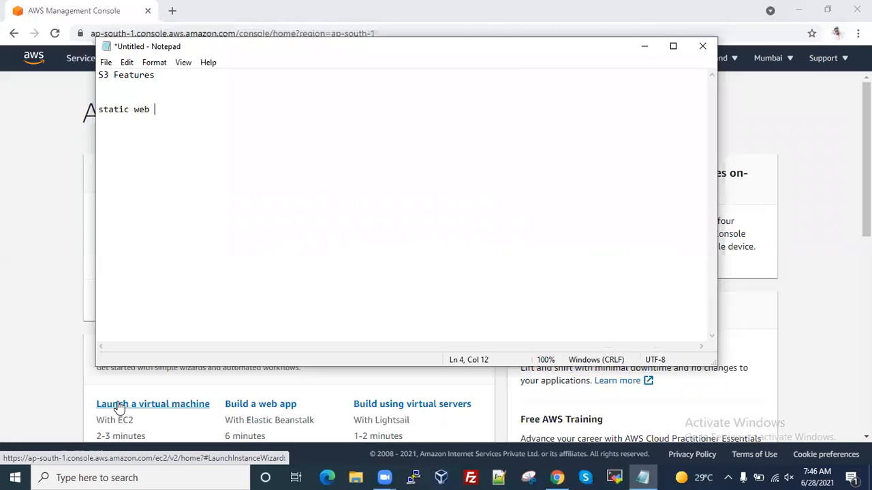
{"action": "type", "text": "hosting"}
{"action": "key", "text": "Return"}
{"action": "type", "text": "s3 version"}
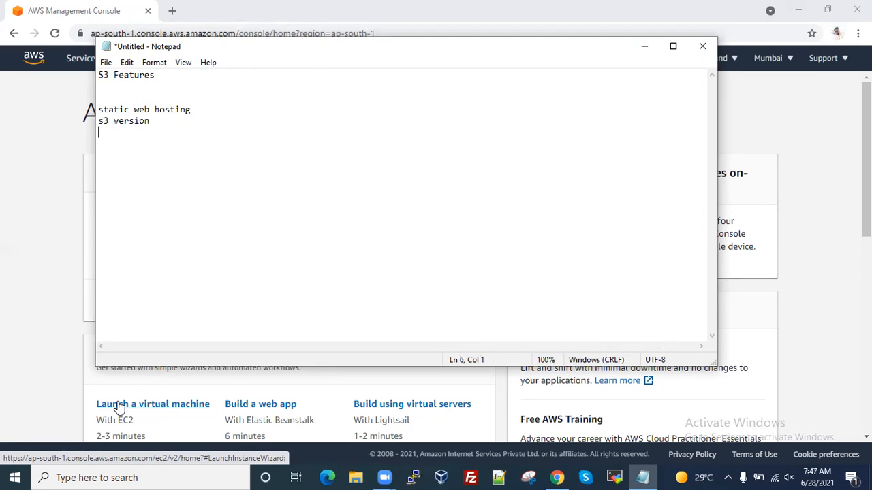
Add the line "s3 bucket ruplication" below "s3 version" in the note
{"action": "key", "text": "Up"}
{"action": "key", "text": "Right"}
{"action": "key", "text": "Right"}
{"action": "key", "text": "Right"}
{"action": "key", "text": "Right"}
{"action": "key", "text": "Right"}
{"action": "key", "text": "Right"}
{"action": "key", "text": "Right"}
{"action": "key", "text": "Right"}
{"action": "key", "text": "Right"}
{"action": "key", "text": "Right"}
{"action": "key", "text": "Right"}
{"action": "type", "text": "s3 bucket ruplication"}
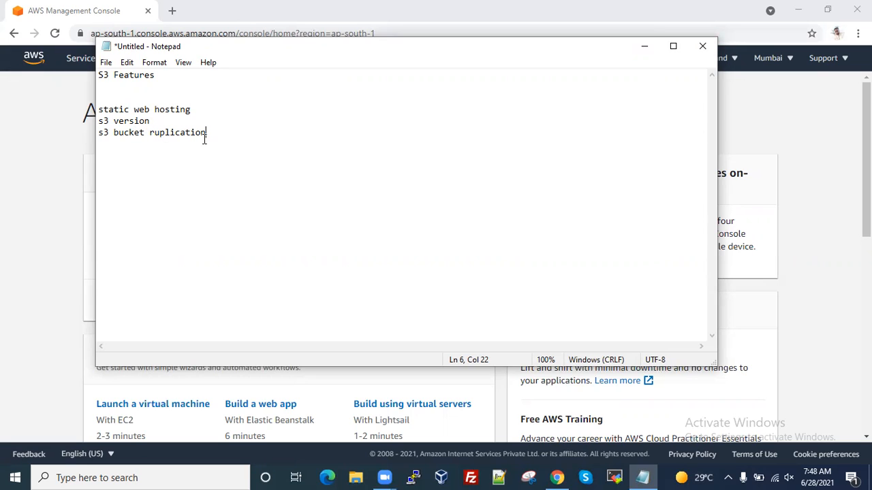
{"action": "left_click_drag", "start_coordinate": [206, 132], "coordinate": [98, 132]}
{"action": "left_click_drag", "start_coordinate": [151, 121], "coordinate": [103, 121]}
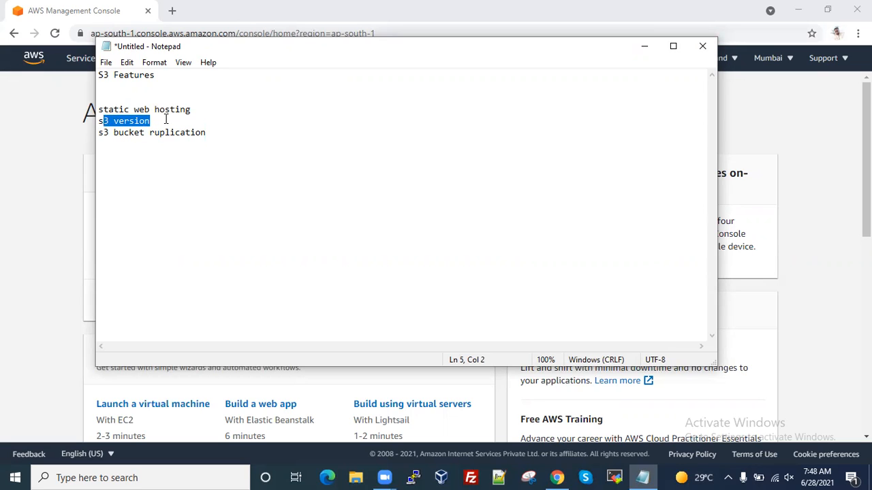
{"action": "left_click_drag", "start_coordinate": [160, 120], "coordinate": [99, 121]}
{"action": "left_click_drag", "start_coordinate": [103, 120], "coordinate": [151, 125]}
{"action": "left_click", "coordinate": [159, 120]}
{"action": "left_click_drag", "start_coordinate": [159, 121], "coordinate": [97, 122]}
{"action": "left_click_drag", "start_coordinate": [150, 120], "coordinate": [95, 121]}
{"action": "left_click", "coordinate": [203, 109]}
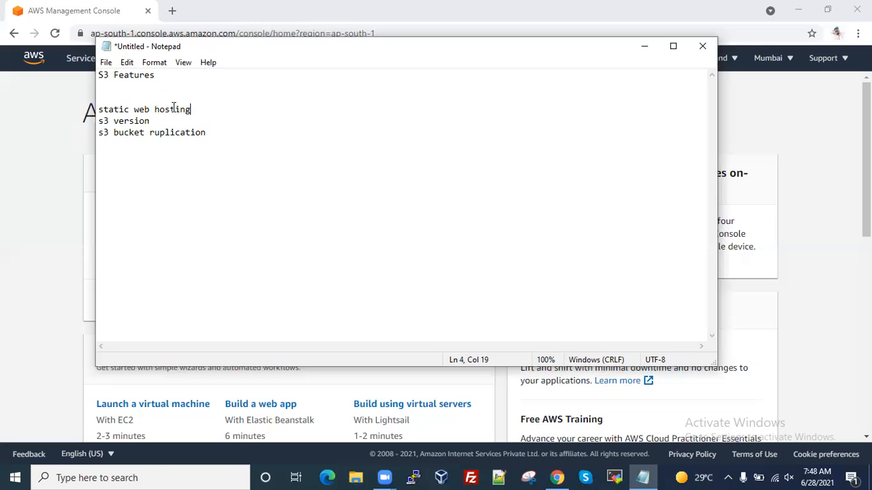
{"action": "key", "text": "shift+Left"}
{"action": "key", "text": "shift+Left"}
{"action": "key", "text": "shift+Left"}
{"action": "key", "text": "shift+Left"}
{"action": "key", "text": "shift+Left"}
{"action": "key", "text": "shift+Left"}
{"action": "key", "text": "shift+Left"}
{"action": "key", "text": "shift+Left"}
{"action": "key", "text": "shift+Left"}
{"action": "key", "text": "shift+Left"}
{"action": "key", "text": "shift+Left"}
{"action": "key", "text": "shift+Left"}
{"action": "key", "text": "shift+Left"}
{"action": "key", "text": "shift+Left"}
{"action": "key", "text": "shift+Left"}
{"action": "key", "text": "shift+Left"}
{"action": "key", "text": "shift+Left"}
{"action": "key", "text": "shift+Left"}
{"action": "key", "text": "Left"}
Delete the text "static web hosting" from the feature list
{"action": "left_click_drag", "start_coordinate": [196, 109], "coordinate": [116, 113]}
{"action": "left_click", "coordinate": [98, 111]}
{"action": "left_click_drag", "start_coordinate": [203, 109], "coordinate": [105, 110]}
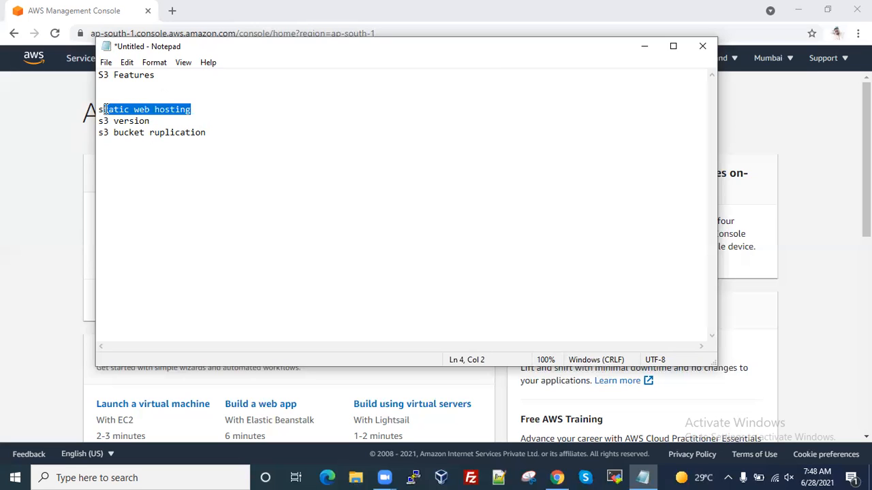
{"action": "key", "text": "Delete"}
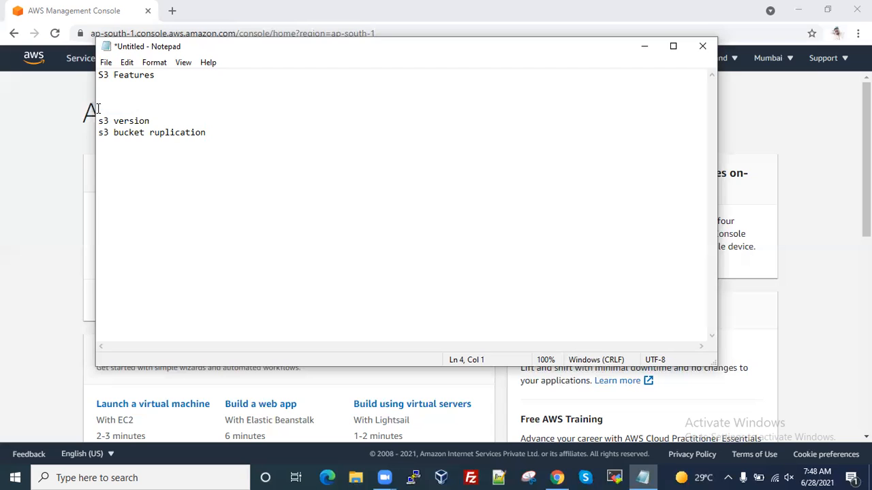
Switch from Notepad back to the AWS console in Chrome, open S3, and start creating a new bucket
{"action": "left_click_drag", "start_coordinate": [153, 118], "coordinate": [110, 120]}
{"action": "left_click", "coordinate": [190, 118]}
{"action": "left_click", "coordinate": [646, 46]}
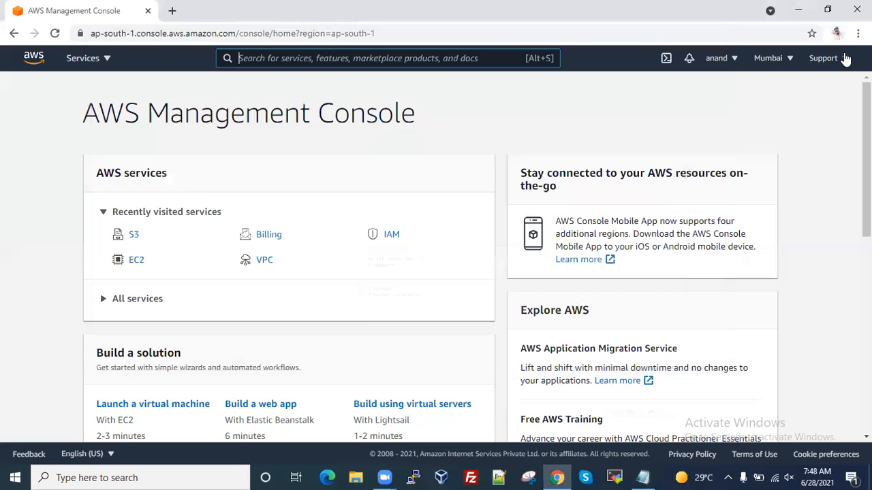
{"action": "left_click", "coordinate": [133, 238]}
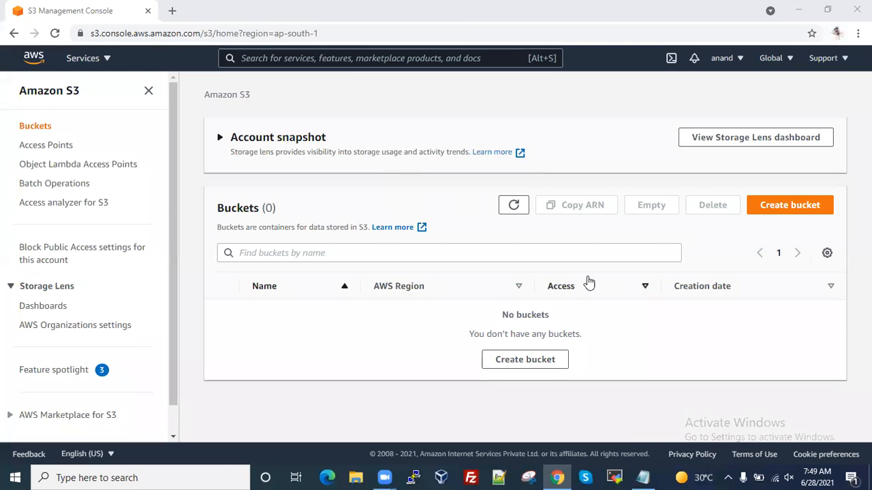
{"action": "left_click", "coordinate": [780, 204]}
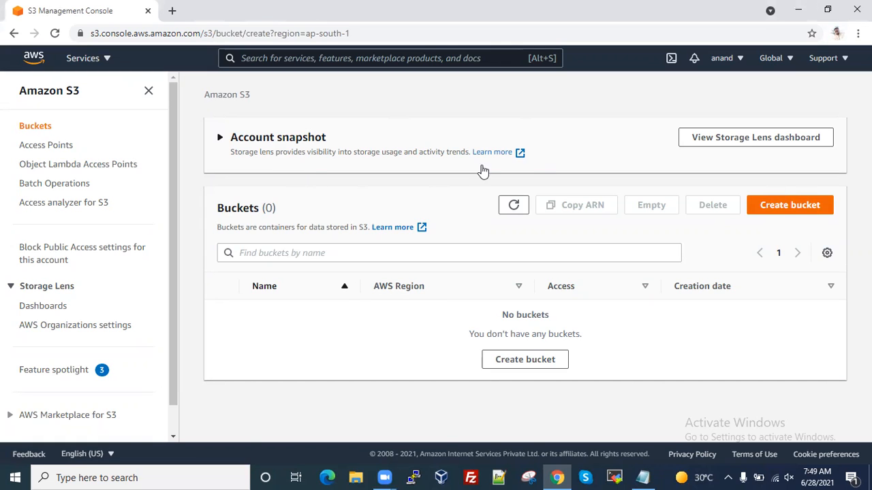
Name the new bucket sameerbacket.com in the general configuration
{"action": "scroll", "coordinate": [419, 215], "scroll_direction": "down", "scroll_amount": 1}
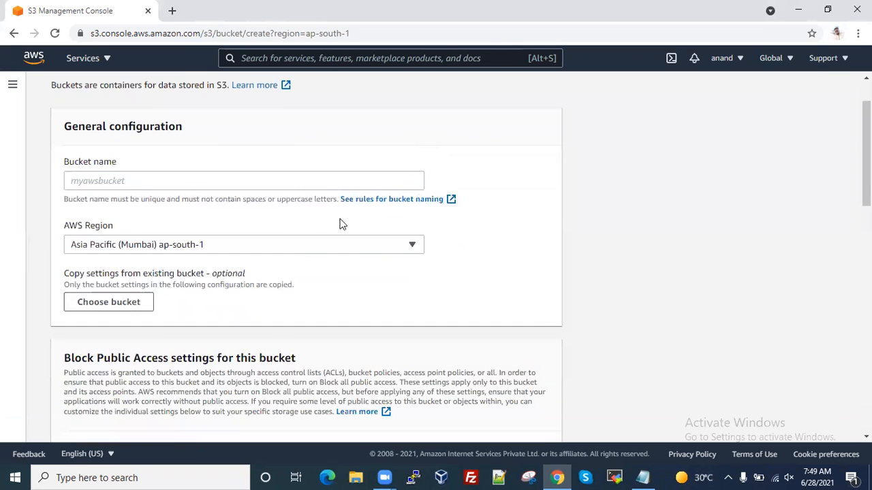
{"action": "left_click", "coordinate": [166, 176]}
{"action": "type", "text": "sameerbacket.com"}
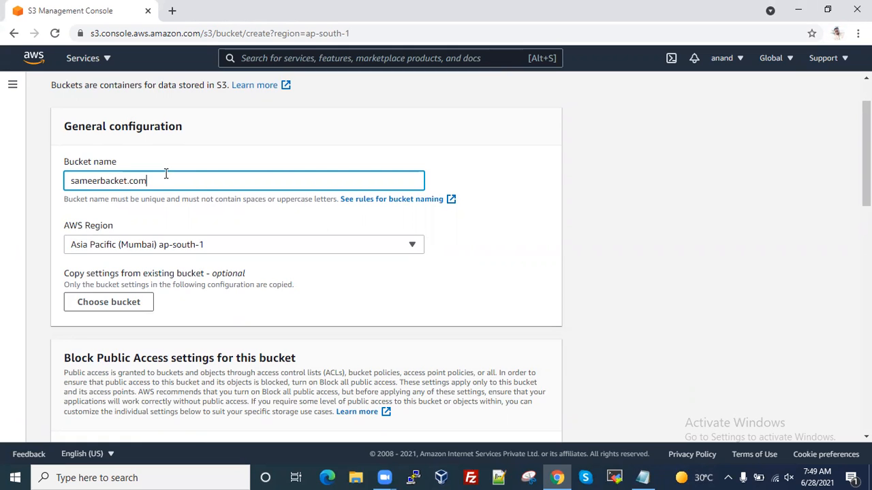
Turn off Block all public access for the bucket and acknowledge that its contents might become public
{"action": "scroll", "coordinate": [184, 272], "scroll_direction": "down", "scroll_amount": 2}
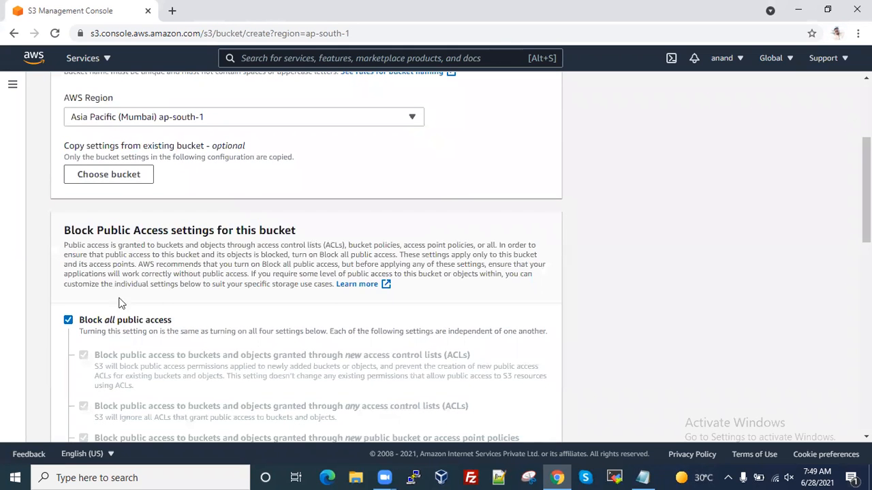
{"action": "scroll", "coordinate": [184, 232], "scroll_direction": "up", "scroll_amount": 2}
{"action": "scroll", "coordinate": [164, 266], "scroll_direction": "down", "scroll_amount": 3}
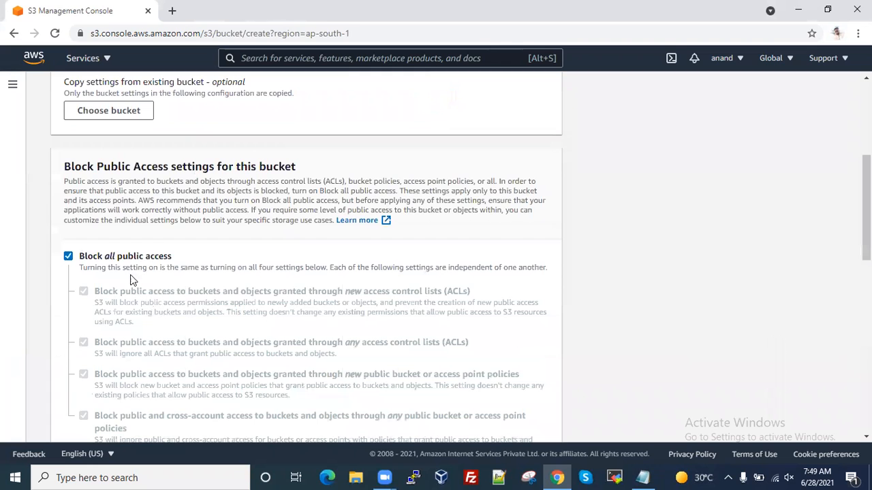
{"action": "left_click", "coordinate": [279, 280]}
{"action": "scroll", "coordinate": [264, 285], "scroll_direction": "down", "scroll_amount": 5}
{"action": "left_click", "coordinate": [133, 223]}
{"action": "scroll", "coordinate": [277, 269], "scroll_direction": "down", "scroll_amount": 2}
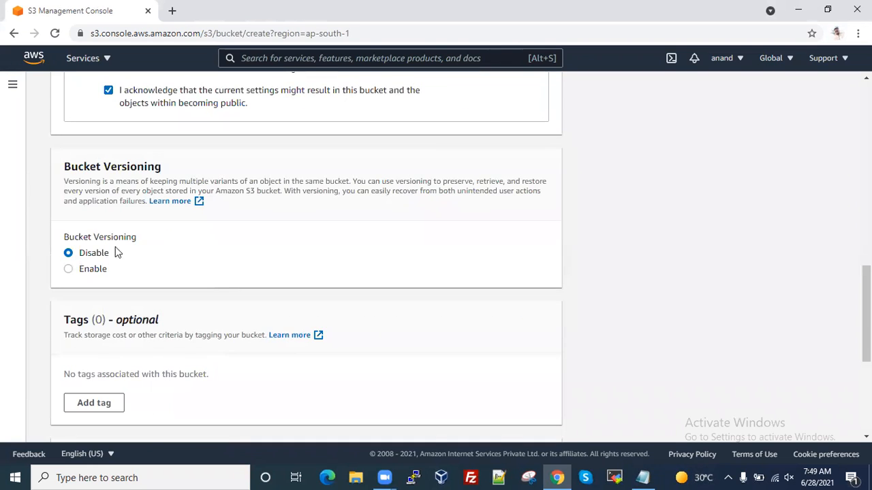
Refer to the "s3 version" line in the Notepad note, and create the bucket in Chrome with Bucket Versioning enabled
{"action": "left_click", "coordinate": [643, 477]}
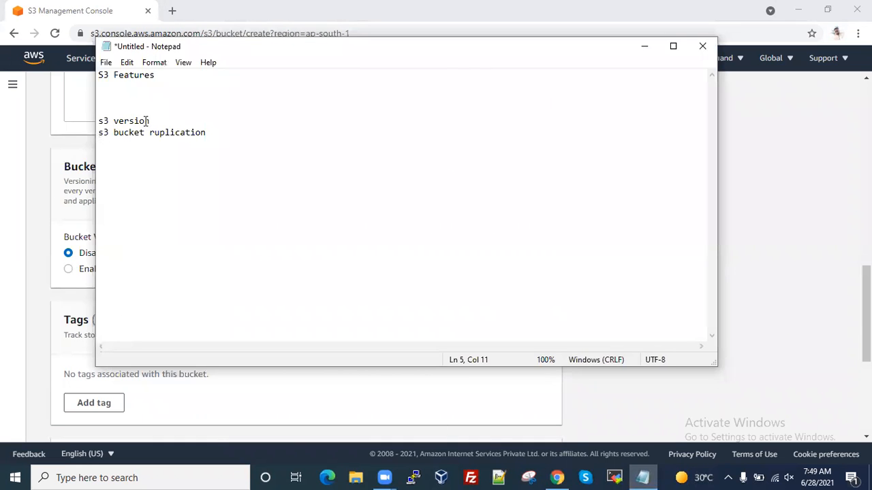
{"action": "left_click_drag", "start_coordinate": [150, 121], "coordinate": [79, 121]}
{"action": "left_click", "coordinate": [644, 46]}
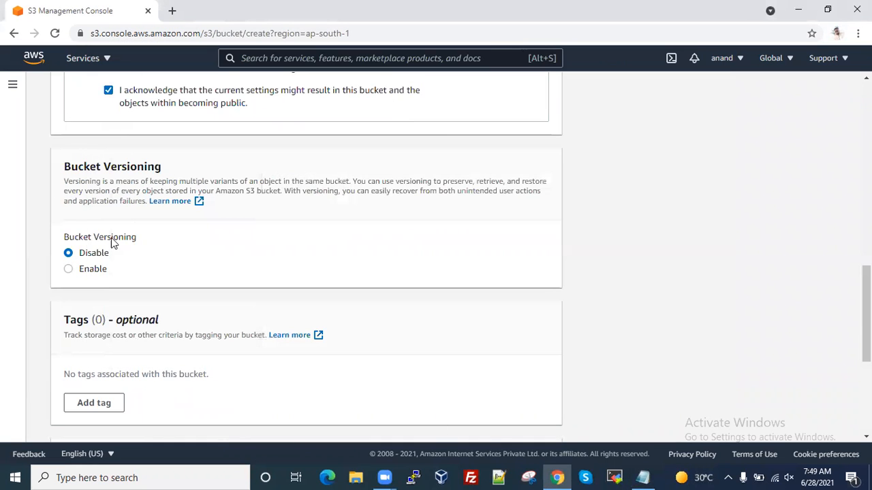
{"action": "scroll", "coordinate": [197, 270], "scroll_direction": "down", "scroll_amount": 4}
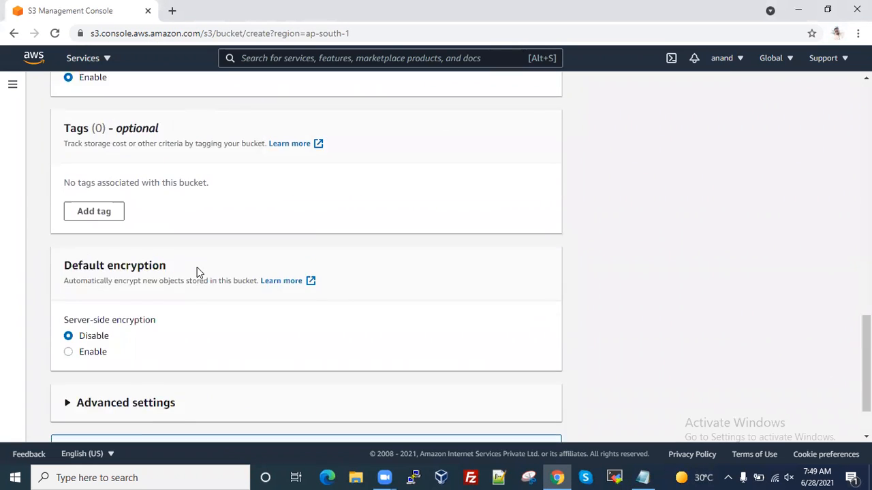
{"action": "left_click", "coordinate": [522, 425]}
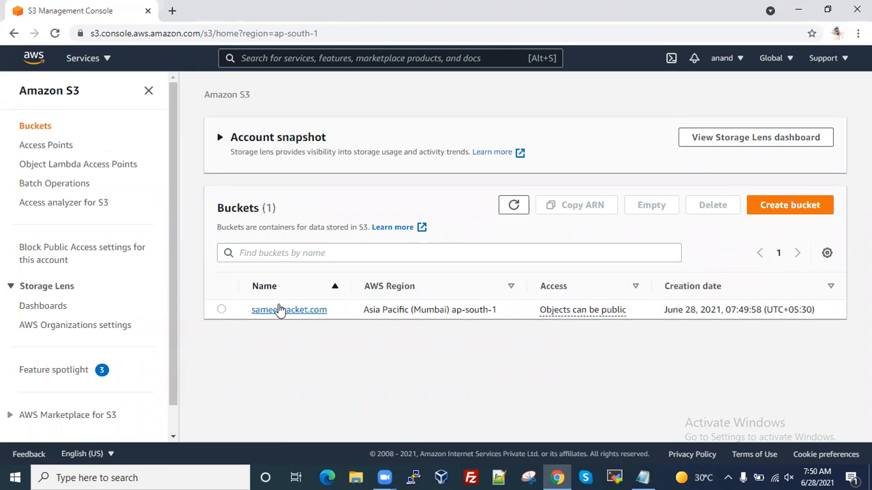
Upload the desktop file Apache script.txt to the sameerbacket.com bucket and close the upload status page
{"action": "left_click", "coordinate": [286, 315]}
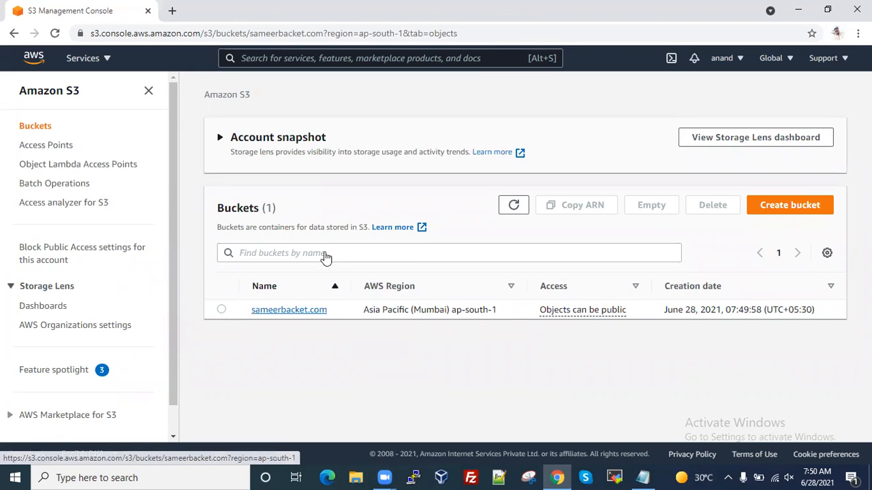
{"action": "scroll", "coordinate": [510, 361], "scroll_direction": "down", "scroll_amount": 1}
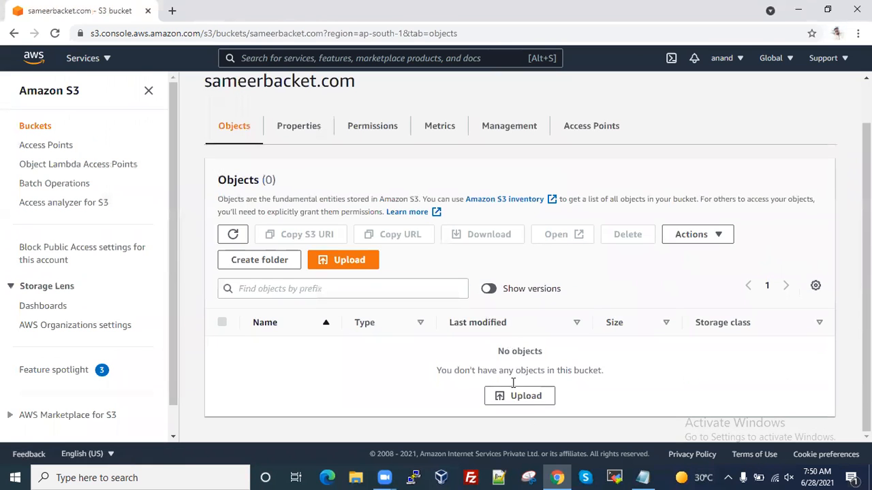
{"action": "left_click", "coordinate": [523, 396]}
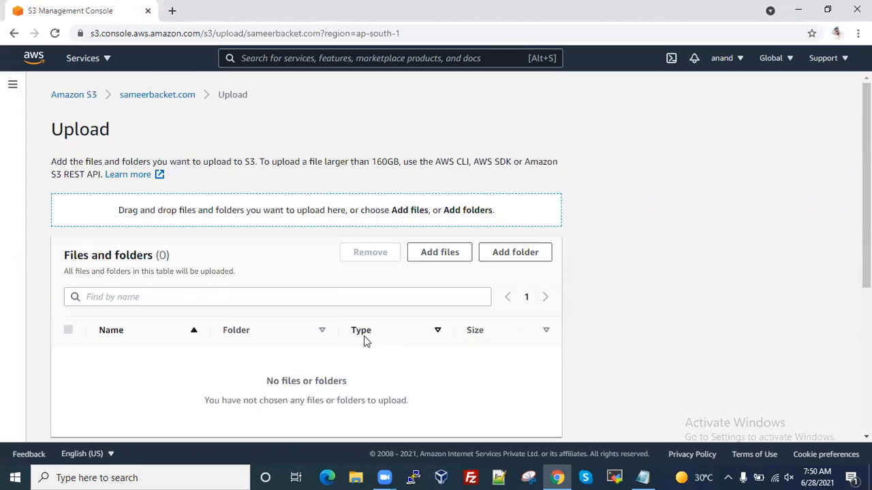
{"action": "scroll", "coordinate": [364, 336], "scroll_direction": "down", "scroll_amount": 2}
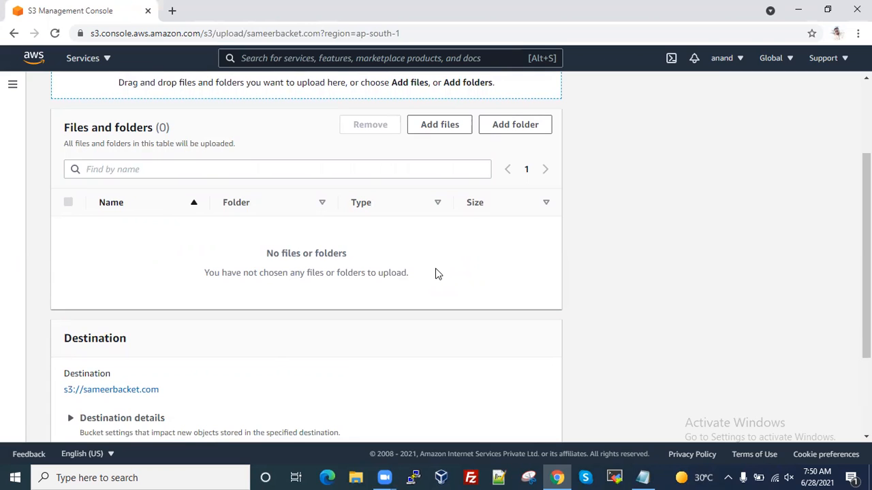
{"action": "left_click", "coordinate": [444, 128]}
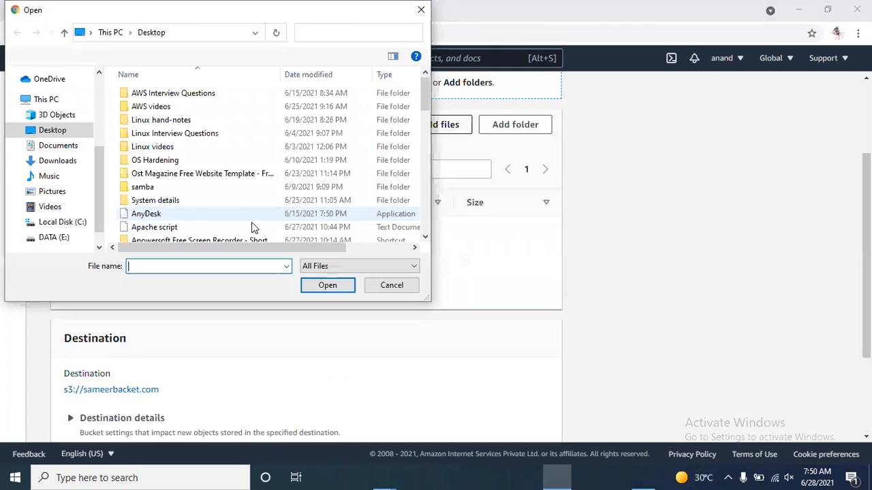
{"action": "scroll", "coordinate": [222, 200], "scroll_direction": "down", "scroll_amount": 1}
{"action": "double_click", "coordinate": [151, 196]}
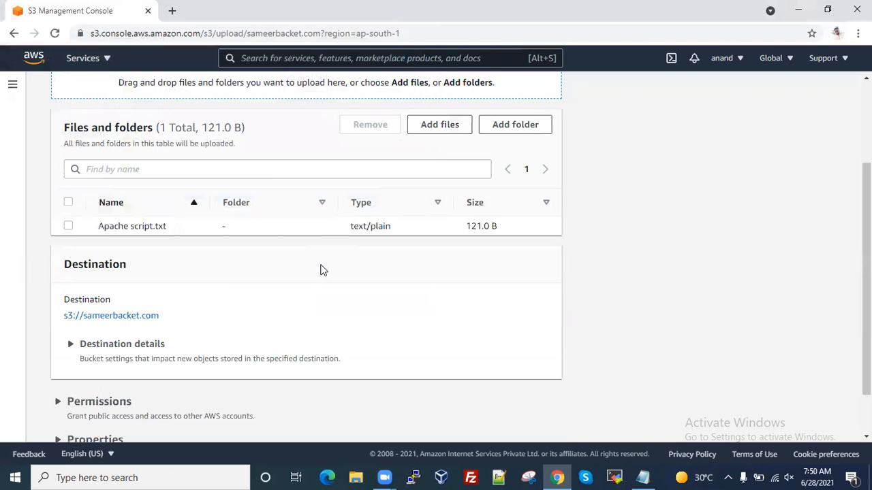
{"action": "scroll", "coordinate": [320, 270], "scroll_direction": "down", "scroll_amount": 1}
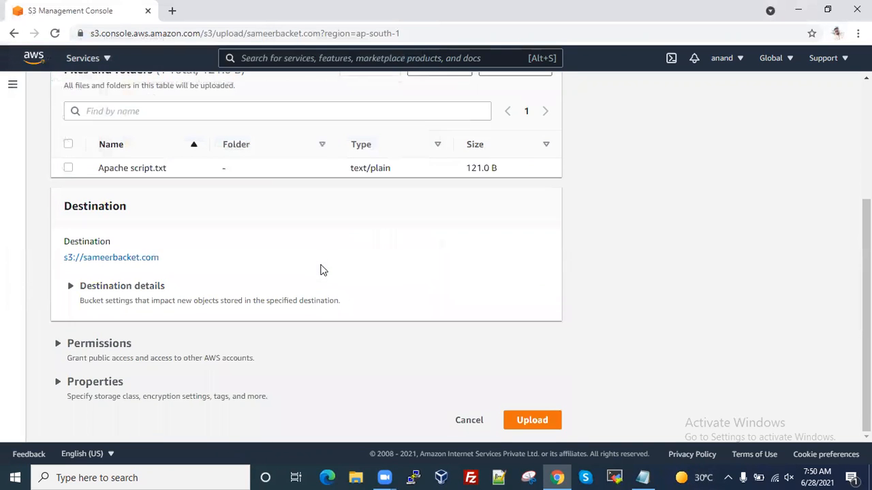
{"action": "left_click", "coordinate": [551, 427]}
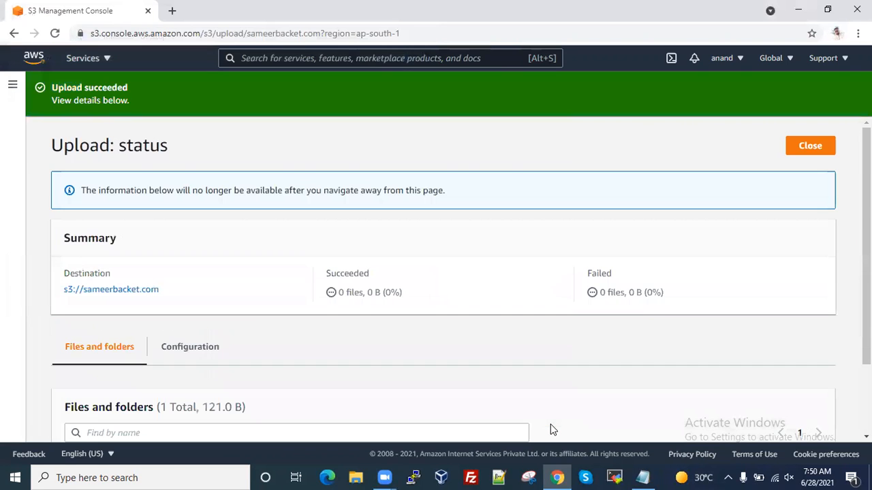
{"action": "left_click", "coordinate": [810, 145]}
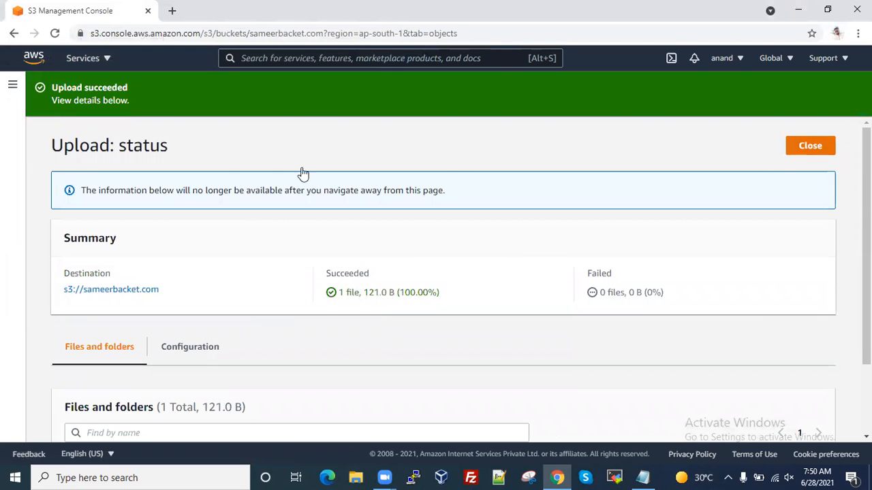
Copy the Object URL of Apache script.txt and load it in a new browser tab
{"action": "left_click", "coordinate": [136, 370]}
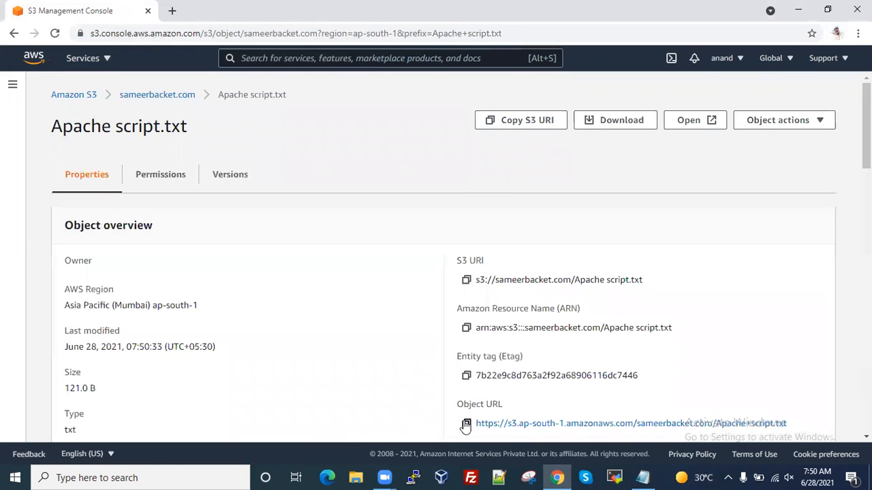
{"action": "left_click", "coordinate": [466, 424]}
{"action": "left_click", "coordinate": [171, 10]}
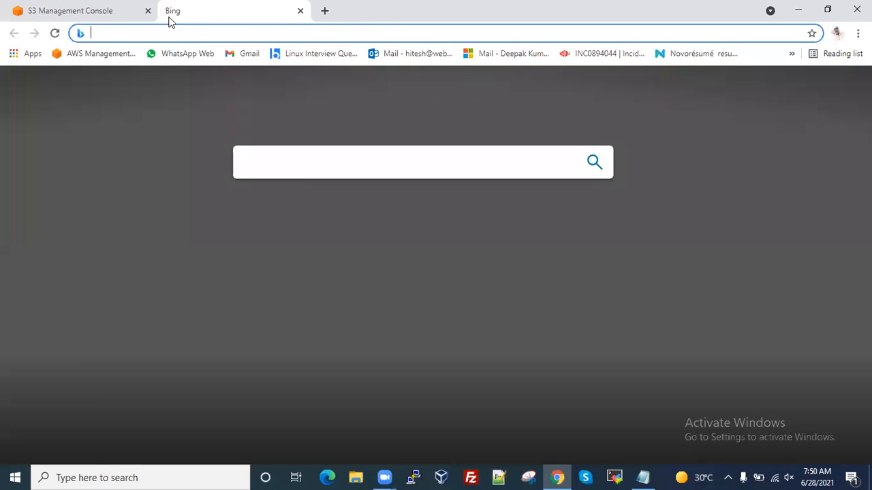
{"action": "key", "text": "ctrl+v"}
{"action": "key", "text": "Return"}
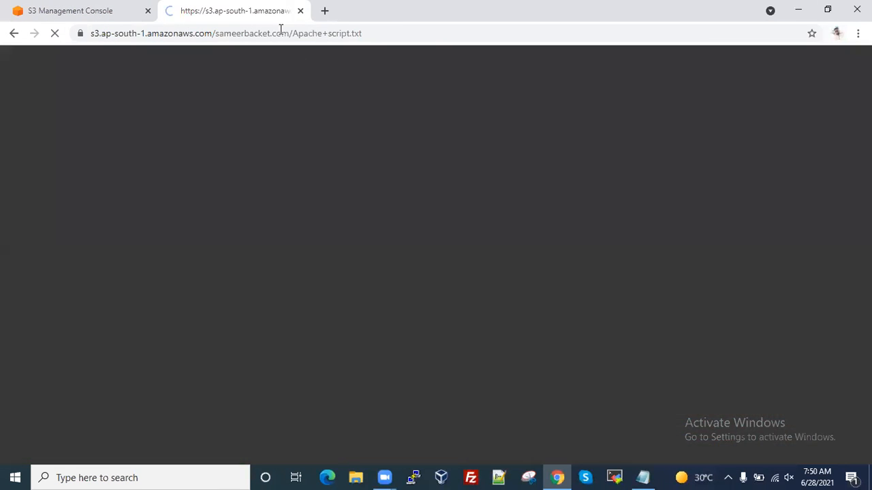
View the permissions of Apache script.txt, and make the object public from the bucket's object list
{"action": "left_click", "coordinate": [75, 16]}
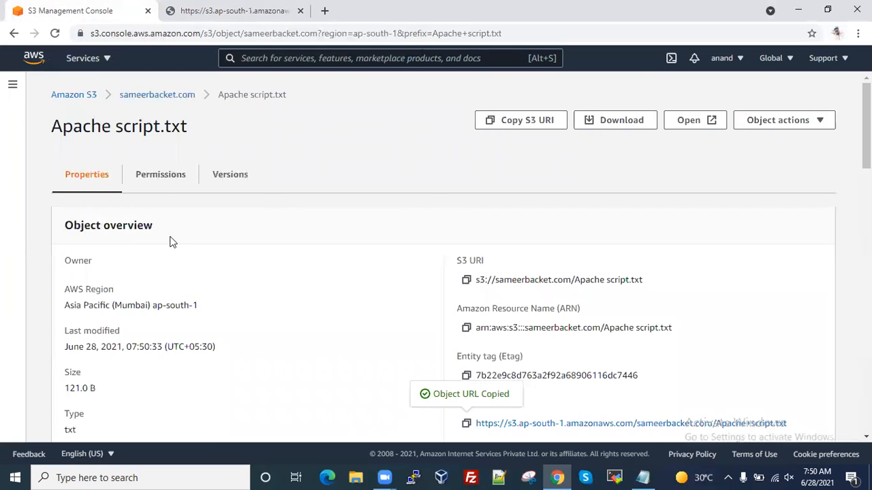
{"action": "left_click", "coordinate": [159, 177]}
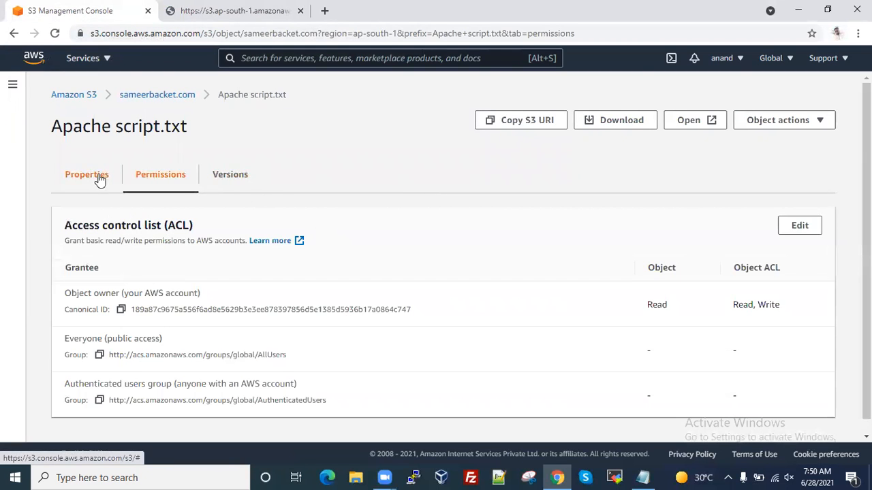
{"action": "left_click", "coordinate": [151, 95]}
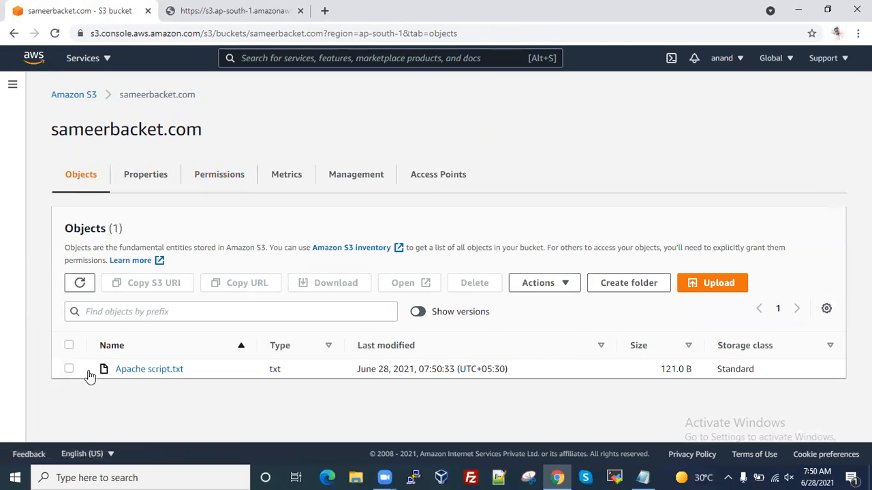
{"action": "left_click", "coordinate": [69, 370]}
{"action": "left_click", "coordinate": [536, 290]}
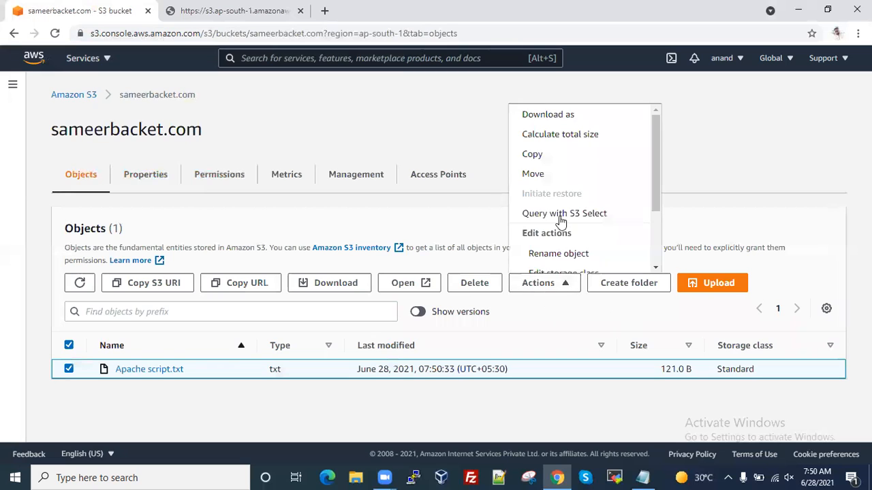
{"action": "scroll", "coordinate": [560, 218], "scroll_direction": "down", "scroll_amount": 2}
{"action": "left_click", "coordinate": [556, 264]}
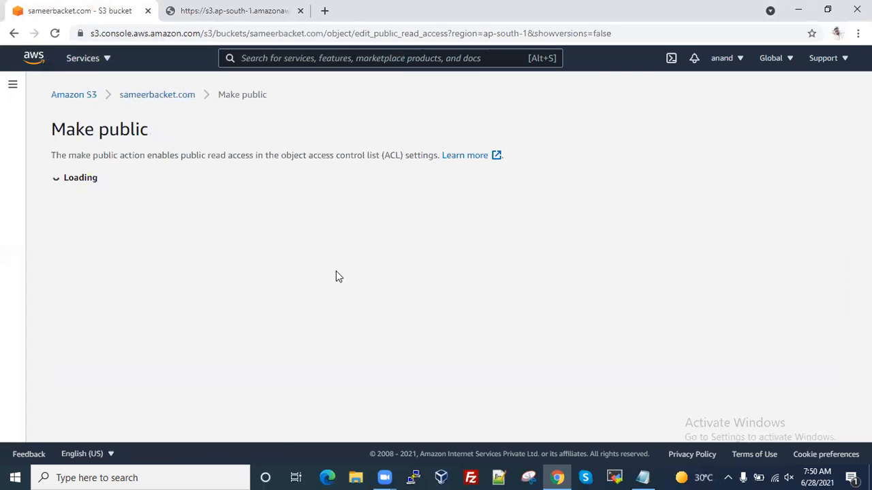
{"action": "left_click", "coordinate": [512, 372]}
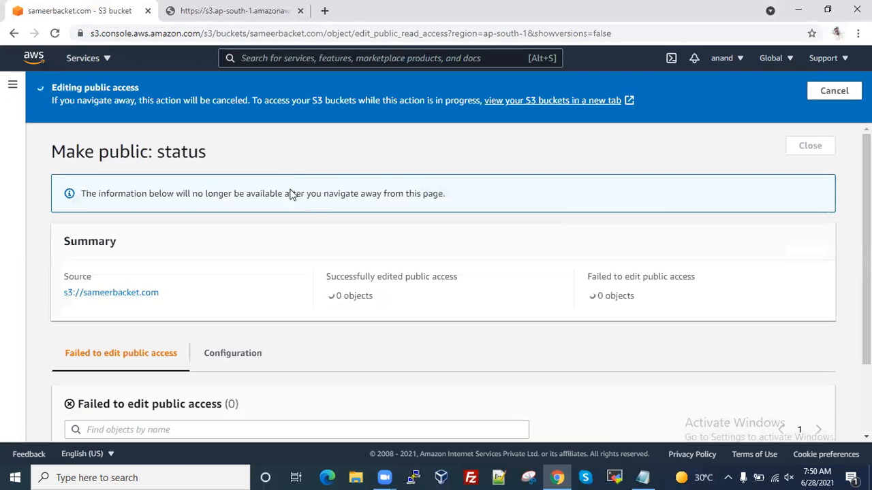
Reload the object URL of Apache script.txt and highlight the script's text for review
{"action": "key", "text": "ctrl+Tab"}
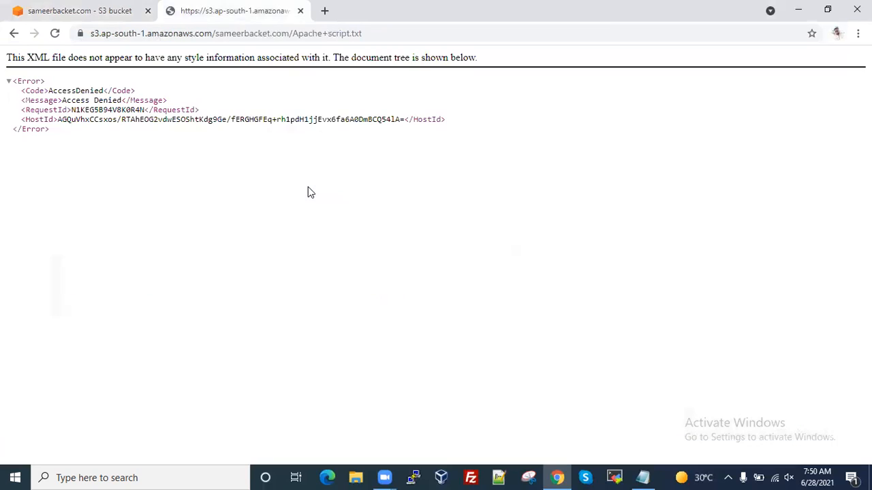
{"action": "left_click", "coordinate": [54, 33]}
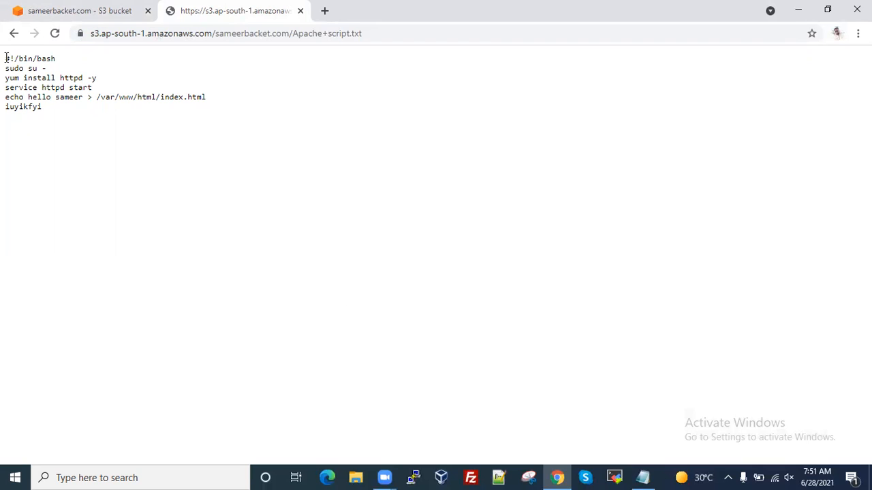
{"action": "left_click_drag", "start_coordinate": [5, 58], "coordinate": [63, 106]}
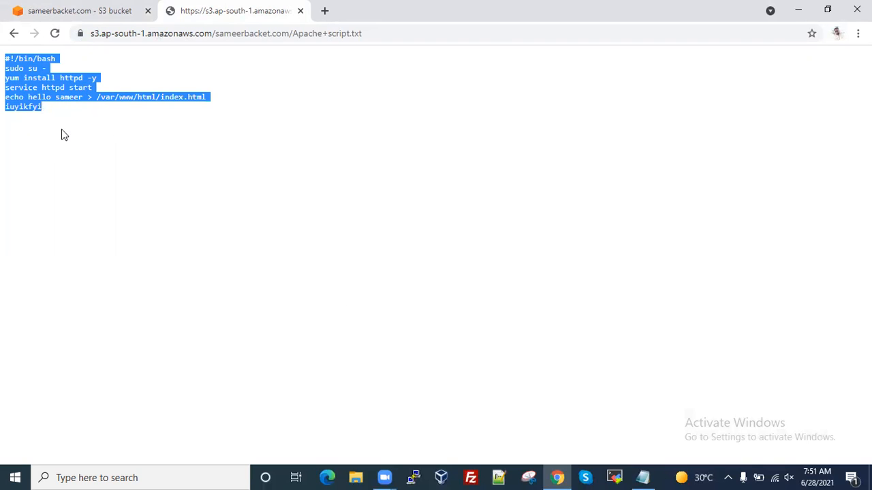
{"action": "left_click", "coordinate": [43, 121]}
{"action": "left_click_drag", "start_coordinate": [7, 60], "coordinate": [19, 109]}
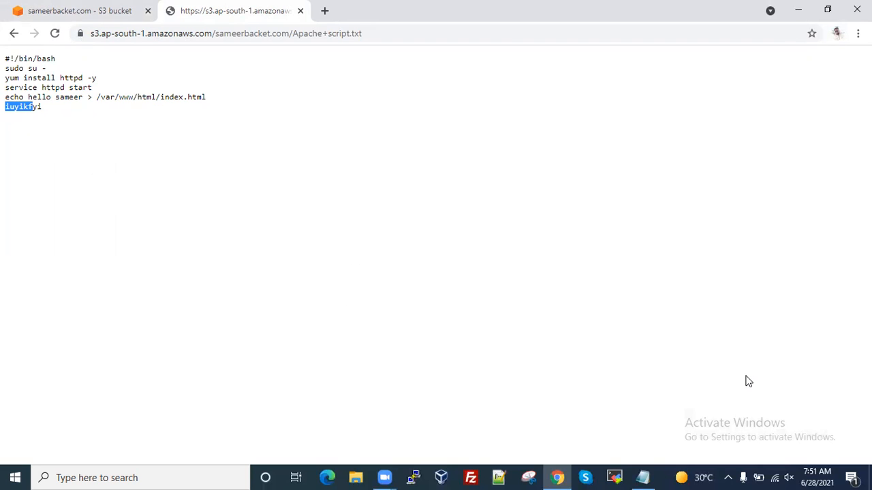
Open the local Apache script file from the desktop in Notepad for editing after its last line
{"action": "left_click", "coordinate": [798, 10]}
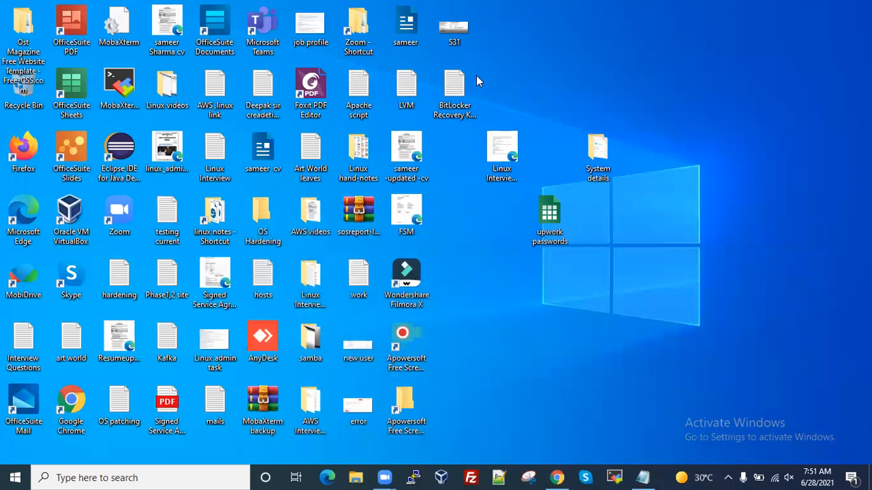
{"action": "double_click", "coordinate": [358, 95]}
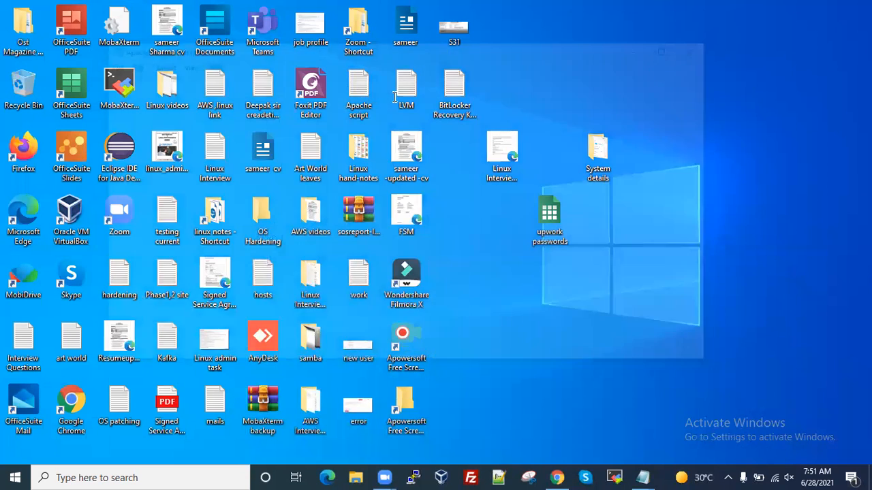
{"action": "left_click", "coordinate": [154, 133]}
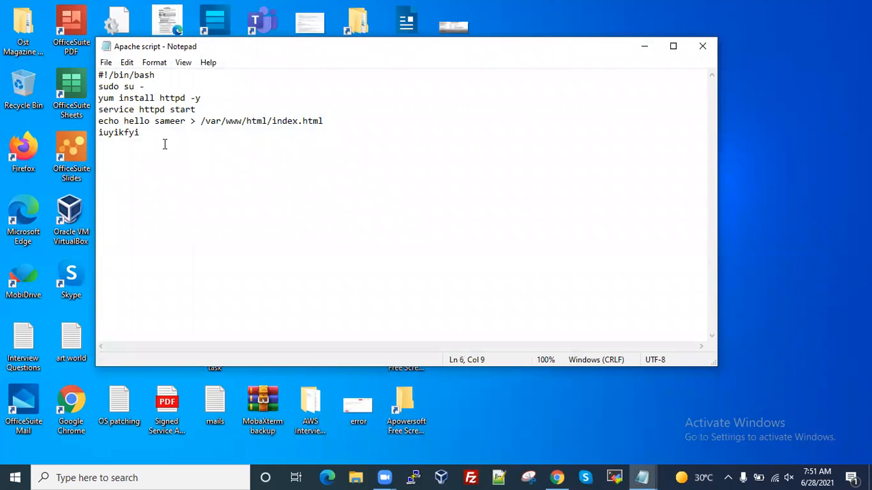
Append the lines gfdgdfh, hdfhdh, dhdfhdfh, dfhdfhdfh, dfhdfhfd, dfhdfhdf and hfdhdfhdf below "iuyikfyi" in the Apache script
{"action": "key", "text": "Return"}
{"action": "type", "text": "gfdgdfh hdfhdh"}
{"action": "key", "text": "Return"}
{"action": "type", "text": "dhdfhdfh"}
{"action": "key", "text": "Return"}
{"action": "type", "text": "dfhdfhdfh"}
{"action": "key", "text": "Return"}
{"action": "type", "text": "dfhdfhfd"}
{"action": "key", "text": "Return"}
{"action": "type", "text": "dfhdfhdf"}
{"action": "key", "text": "Return"}
{"action": "type", "text": "hfdhdfhdf"}
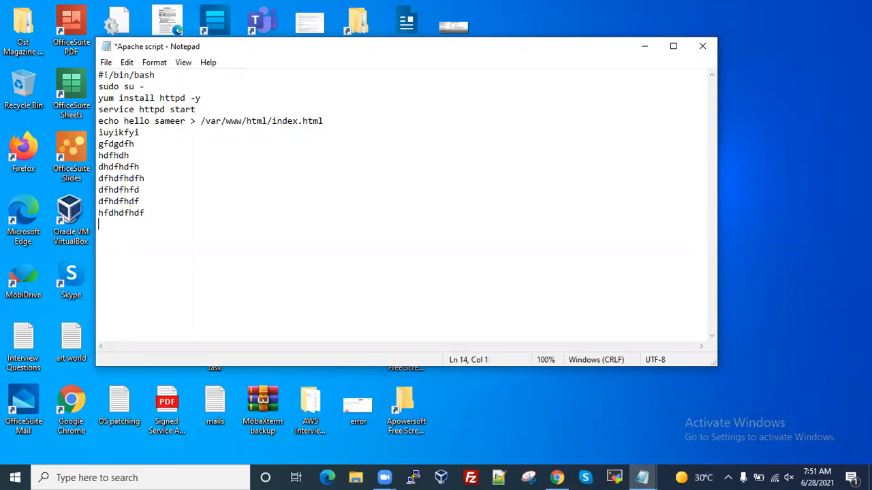
Save the edited Apache script, close the old object URL page, and return to the bucket's object list
{"action": "key", "text": "ctrl+s"}
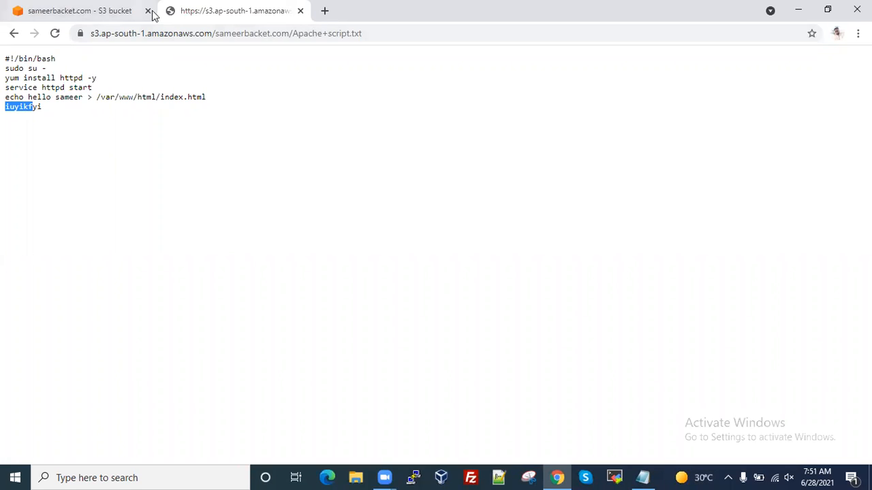
{"action": "key", "text": "ctrl+w"}
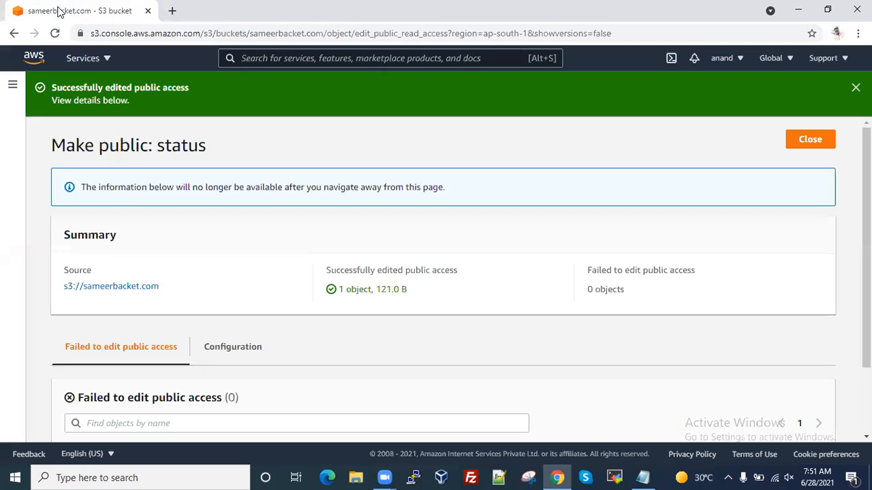
{"action": "left_click", "coordinate": [809, 140]}
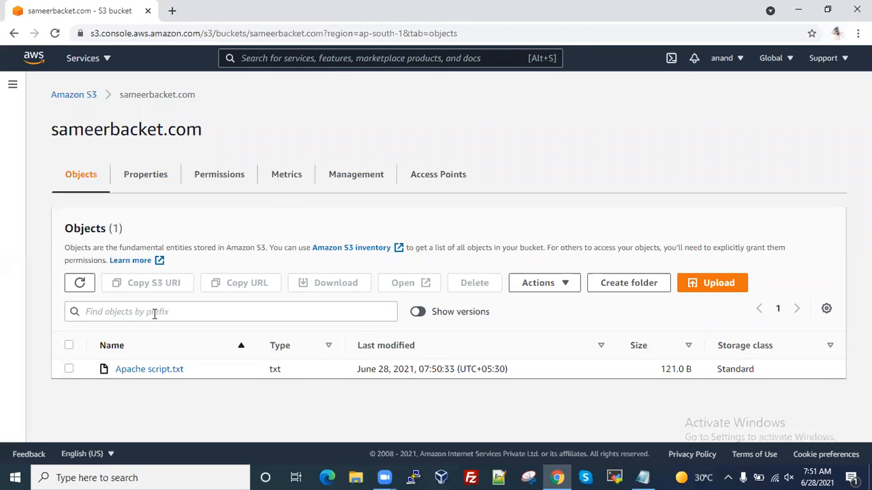
Upload the edited Apache script.txt to the bucket and return to its object list
{"action": "left_click", "coordinate": [721, 287]}
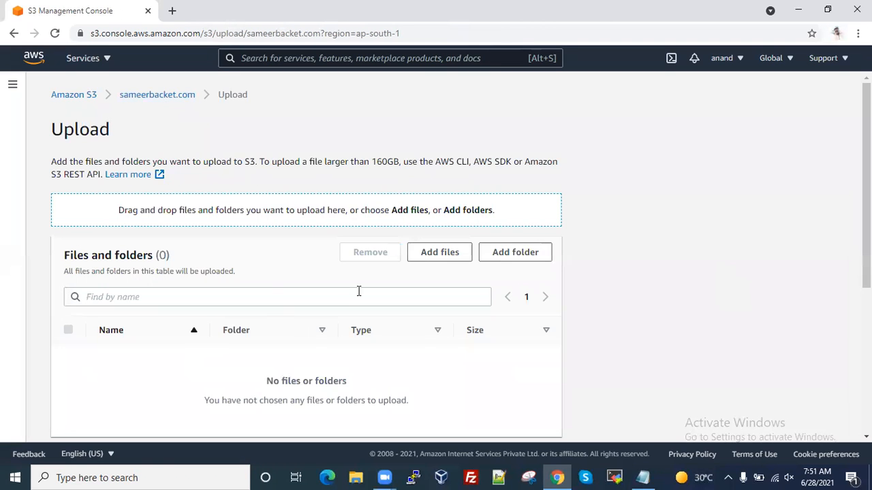
{"action": "left_click", "coordinate": [438, 252]}
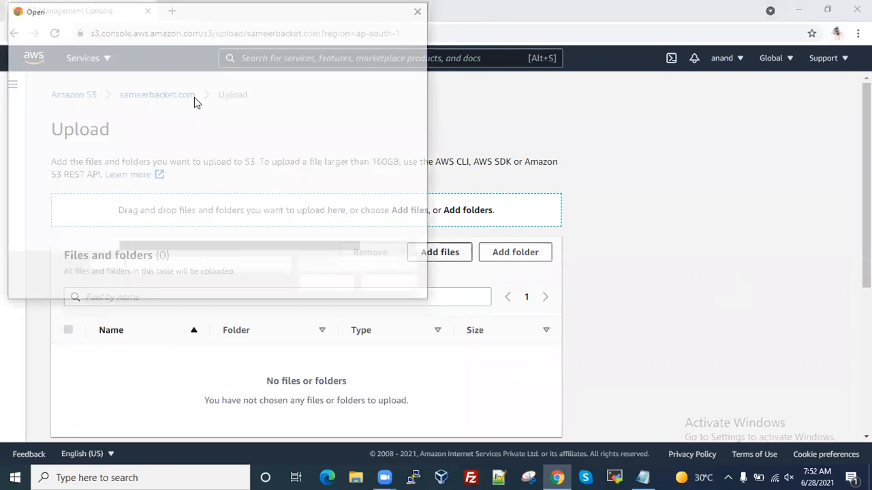
{"action": "left_click", "coordinate": [171, 228]}
{"action": "double_click", "coordinate": [189, 227]}
{"action": "scroll", "coordinate": [380, 276], "scroll_direction": "down", "scroll_amount": 3}
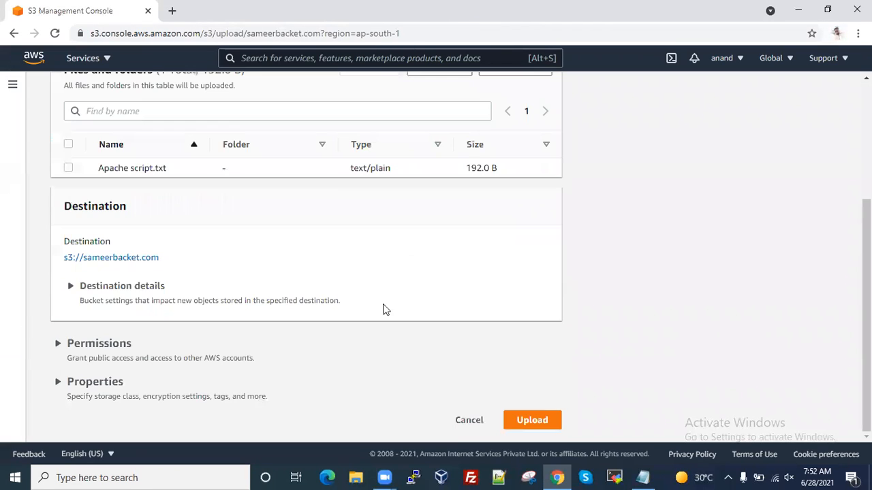
{"action": "left_click", "coordinate": [530, 421]}
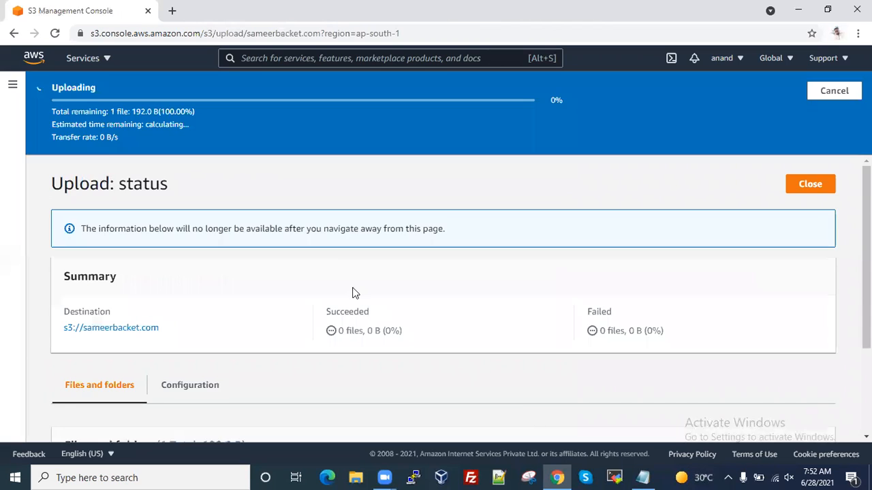
{"action": "left_click", "coordinate": [811, 145]}
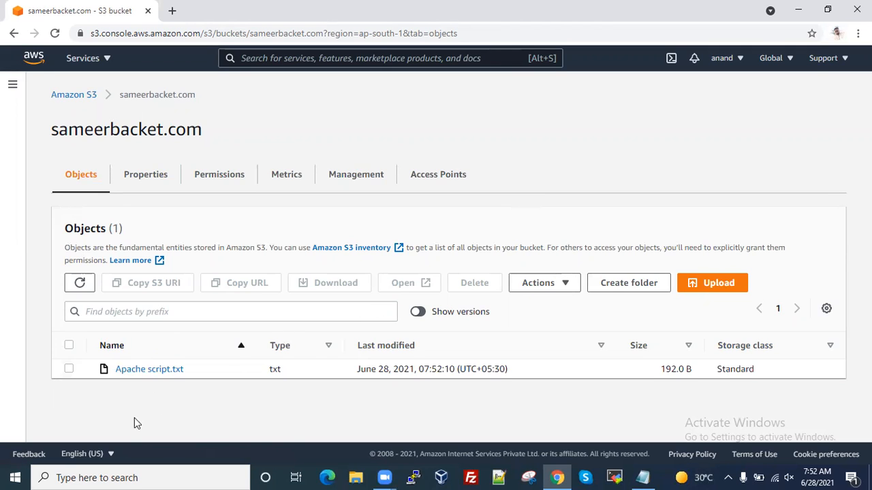
List the object versions, view the properties of the current Apache script.txt, and go back to the bucket
{"action": "left_click", "coordinate": [418, 312]}
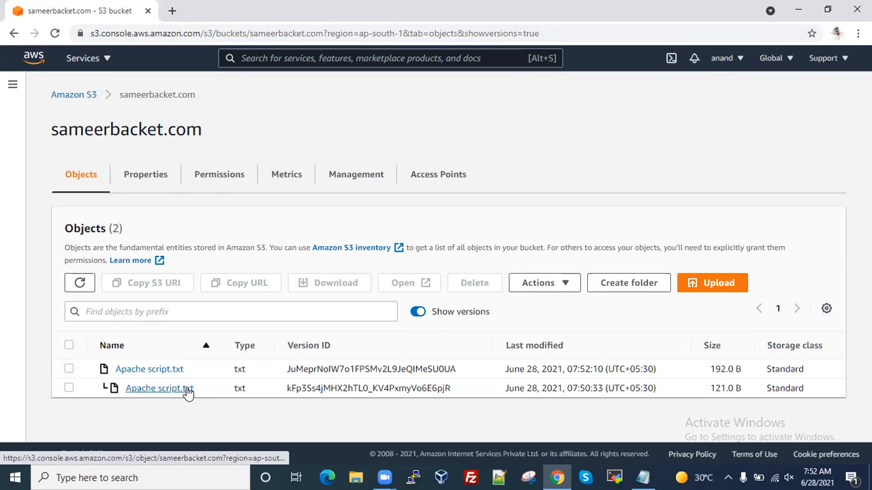
{"action": "left_click", "coordinate": [148, 371]}
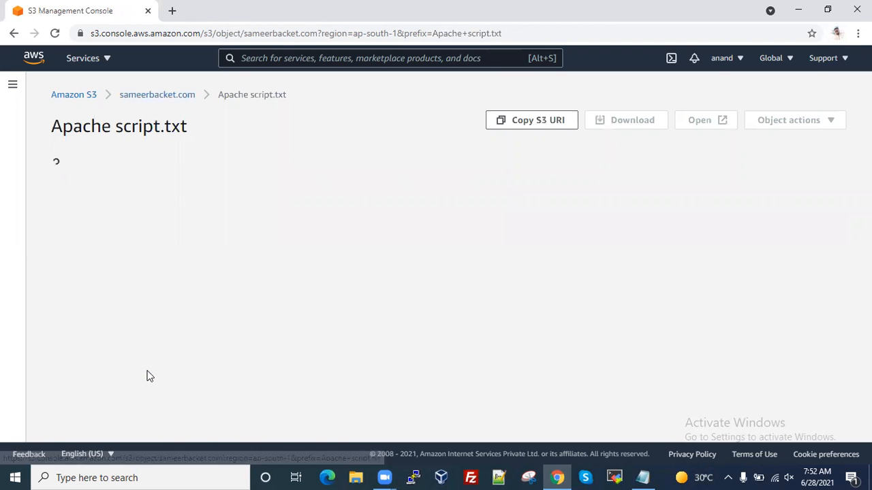
{"action": "scroll", "coordinate": [403, 220], "scroll_direction": "down", "scroll_amount": 3}
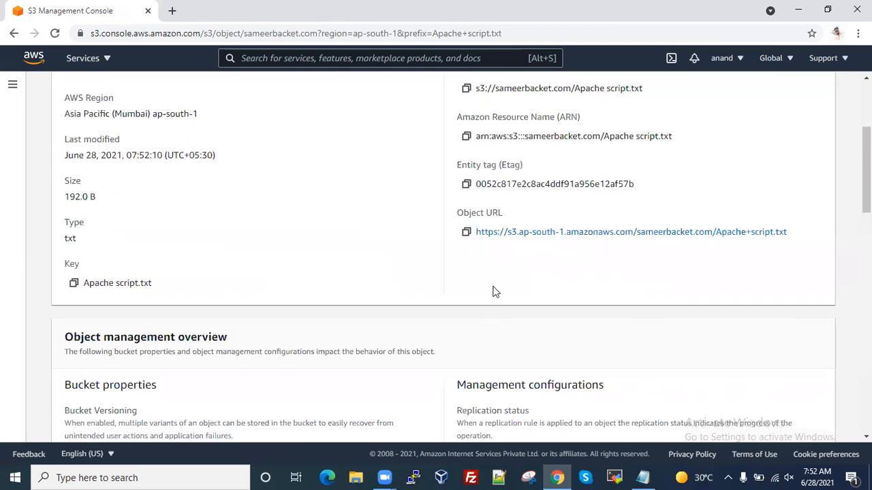
{"action": "scroll", "coordinate": [158, 258], "scroll_direction": "up", "scroll_amount": 3}
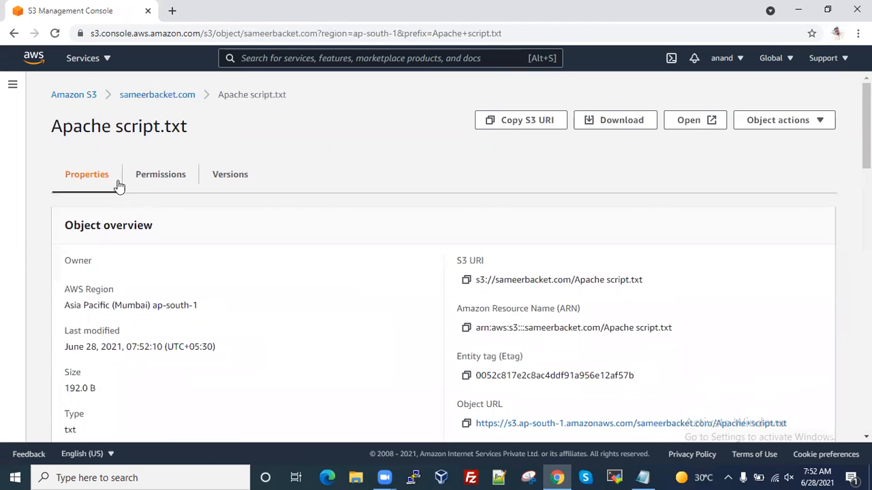
{"action": "left_click", "coordinate": [150, 103]}
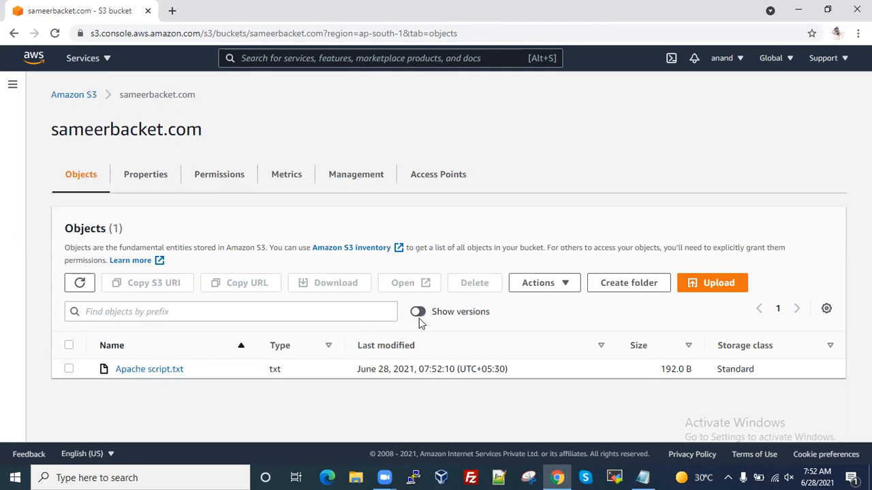
Show the object versions and make the newest version of Apache script.txt public
{"action": "left_click", "coordinate": [419, 313]}
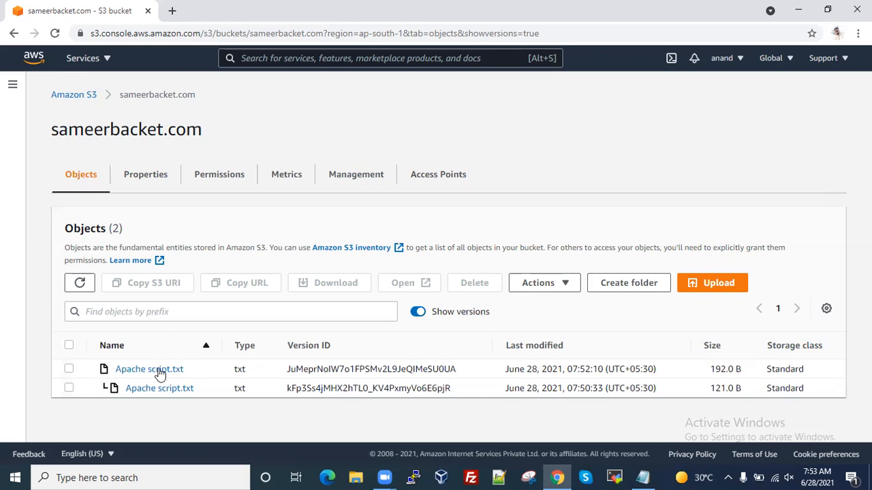
{"action": "left_click", "coordinate": [69, 369]}
{"action": "left_click", "coordinate": [564, 283]}
{"action": "scroll", "coordinate": [574, 218], "scroll_direction": "down", "scroll_amount": 2}
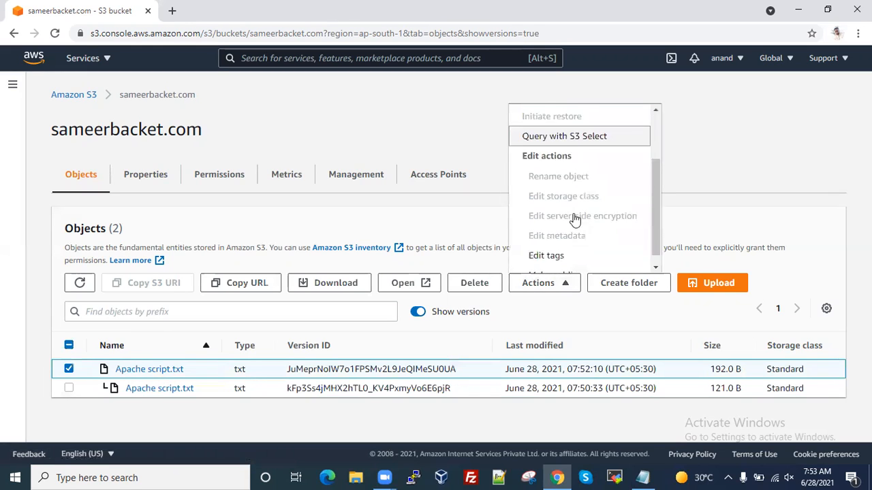
{"action": "scroll", "coordinate": [574, 218], "scroll_direction": "down", "scroll_amount": 1}
{"action": "left_click", "coordinate": [575, 261]}
{"action": "left_click", "coordinate": [521, 397]}
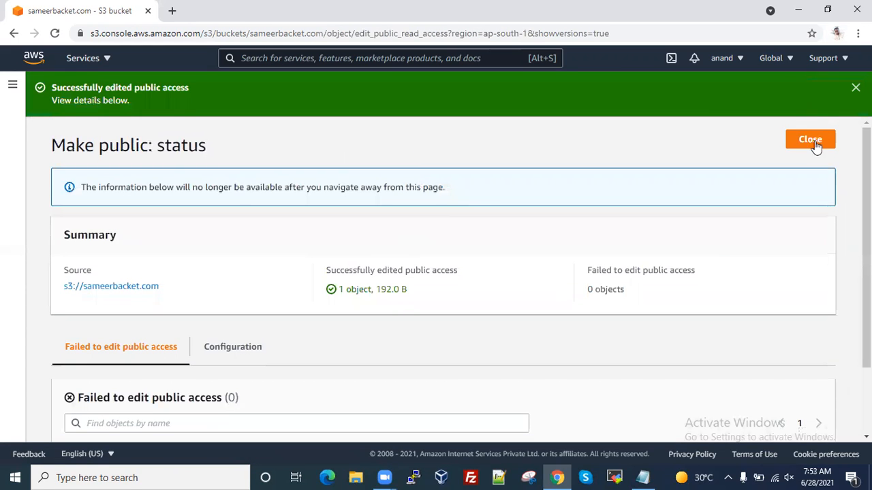
{"action": "left_click", "coordinate": [812, 141]}
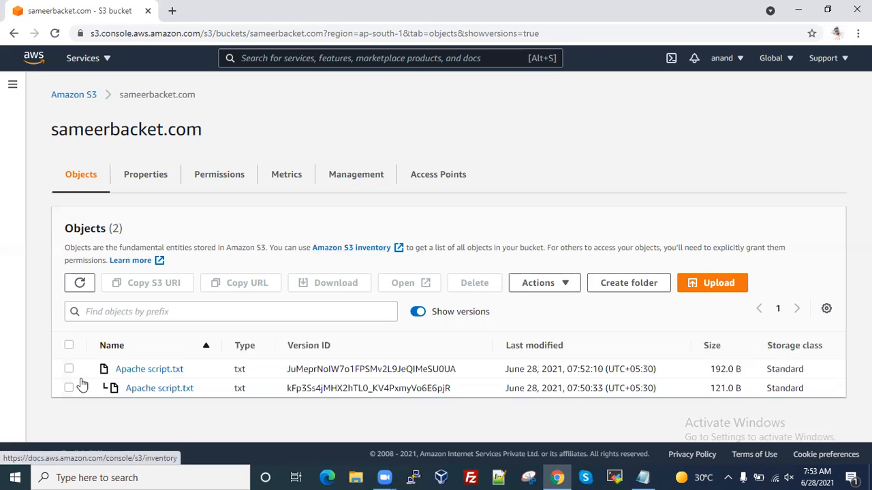
Copy the object URL of the newest Apache script.txt, load it in a separate browser page, and highlight the added lines
{"action": "left_click", "coordinate": [69, 368]}
{"action": "left_click", "coordinate": [157, 370]}
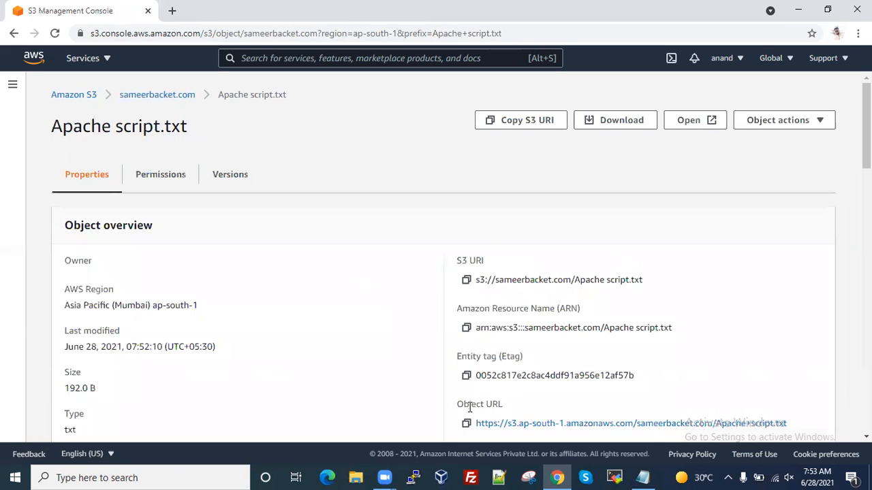
{"action": "left_click", "coordinate": [466, 423]}
{"action": "left_click", "coordinate": [173, 10]}
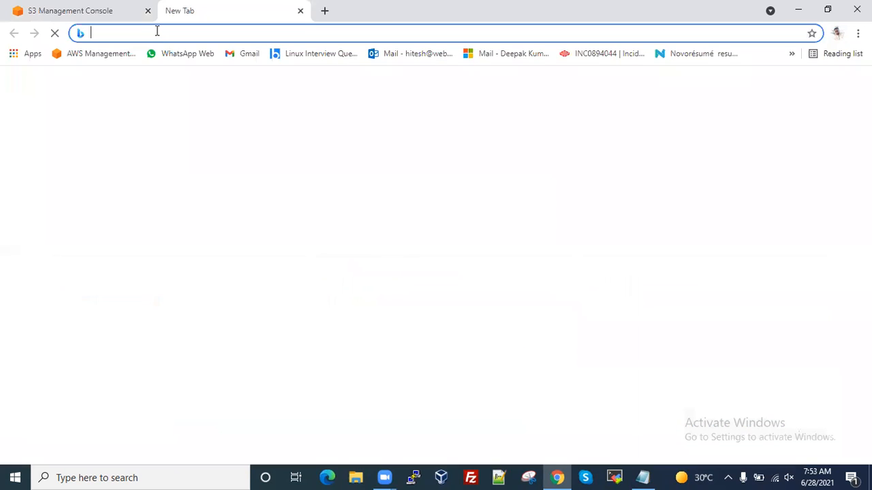
{"action": "key", "text": "ctrl+v"}
{"action": "key", "text": "Return"}
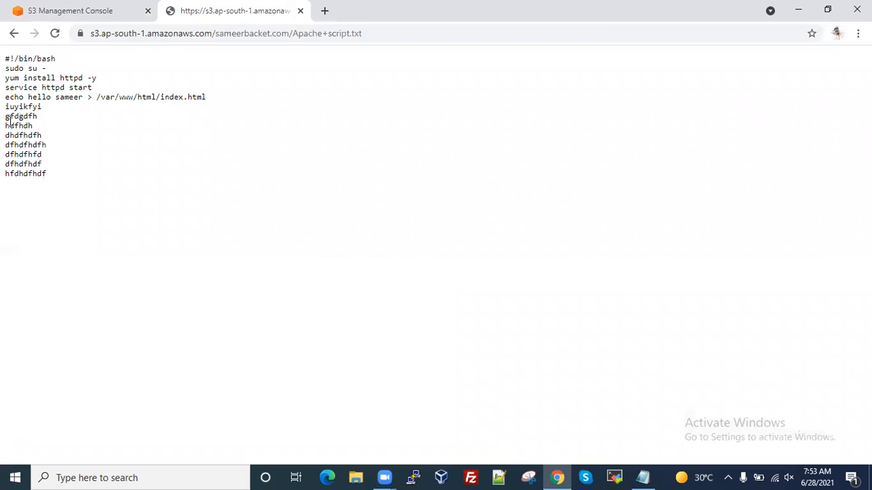
{"action": "left_click_drag", "start_coordinate": [7, 114], "coordinate": [47, 170]}
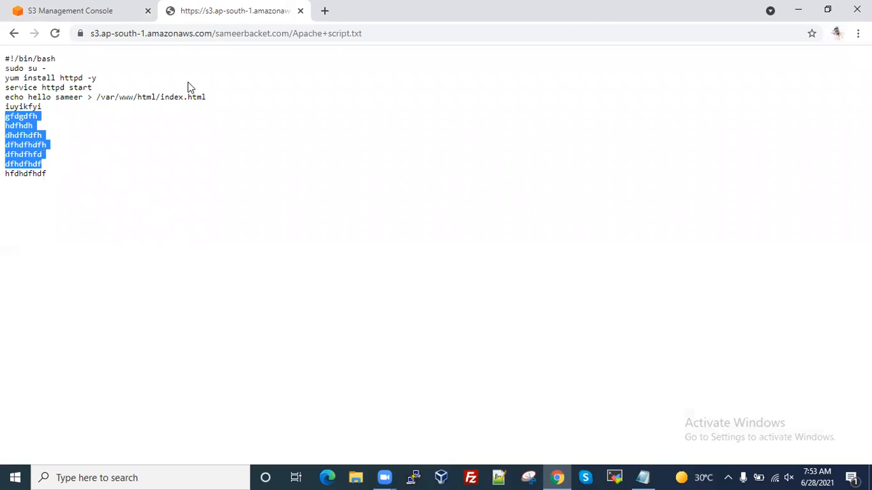
{"action": "key", "text": "ctrl+w"}
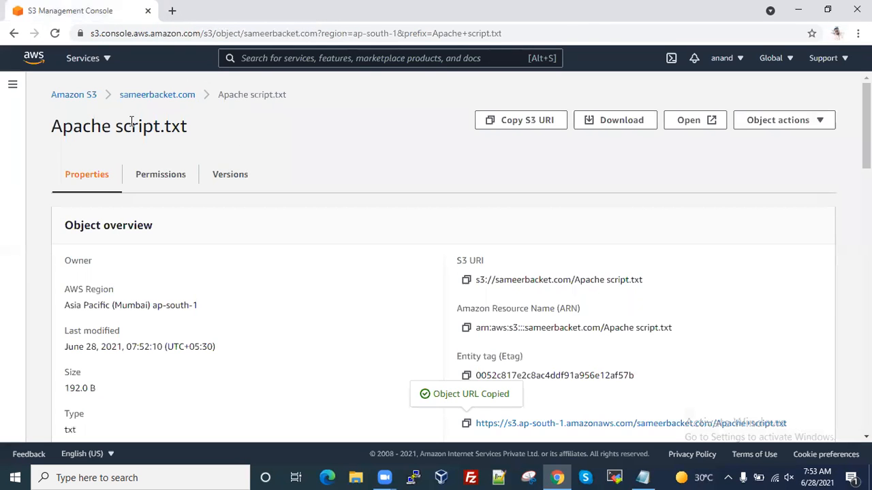
Show the bucket's object versions again and highlight the "s3 version" entry in the untitled Notepad notes
{"action": "left_click", "coordinate": [154, 96]}
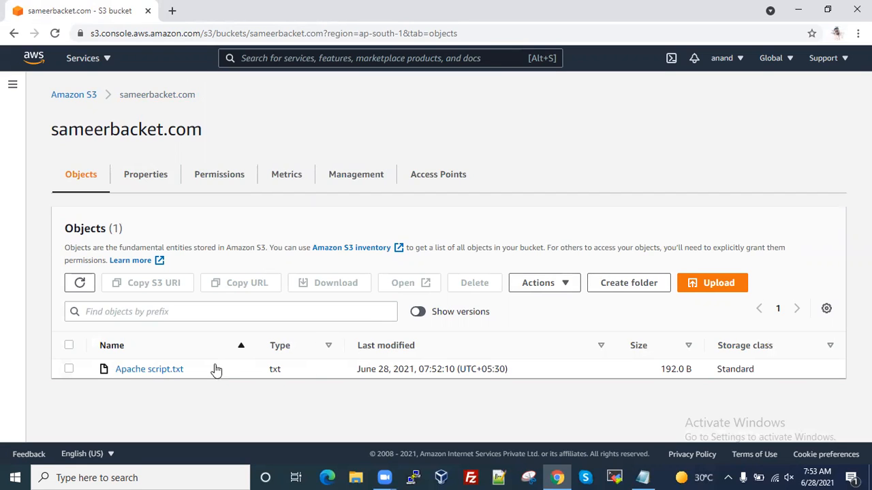
{"action": "left_click", "coordinate": [419, 313]}
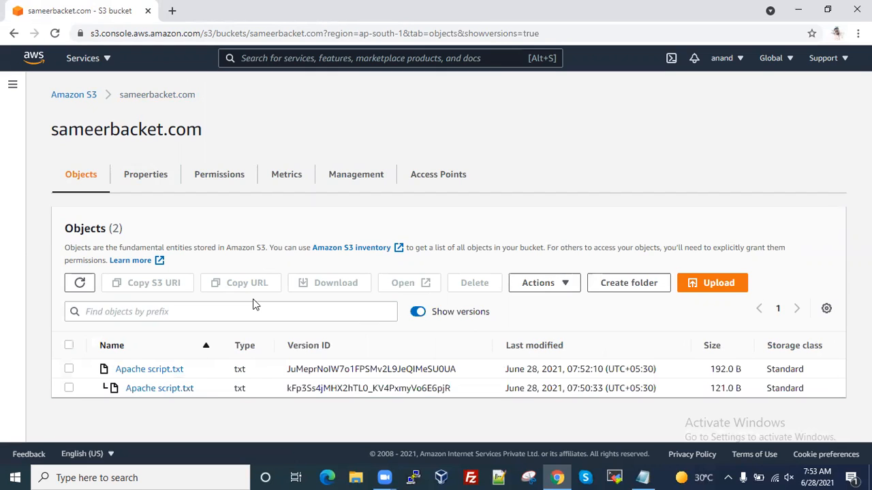
{"action": "left_click", "coordinate": [643, 477]}
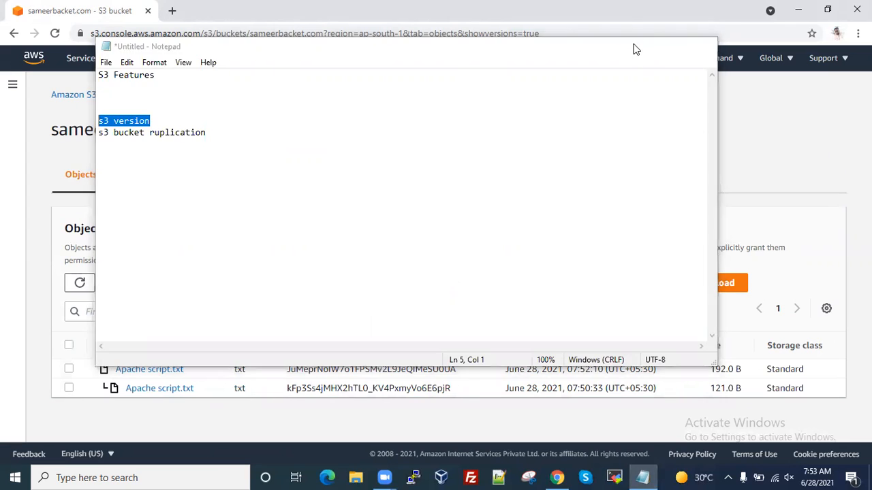
{"action": "left_click", "coordinate": [636, 47]}
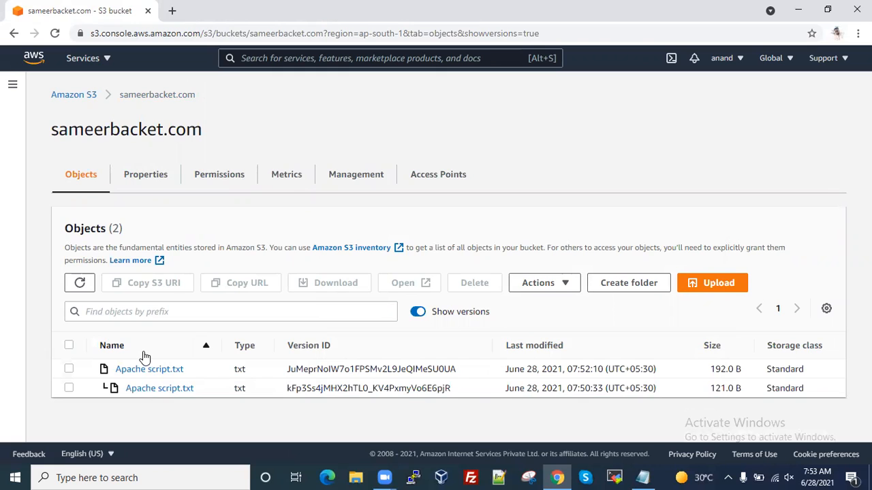
{"action": "left_click", "coordinate": [644, 477]}
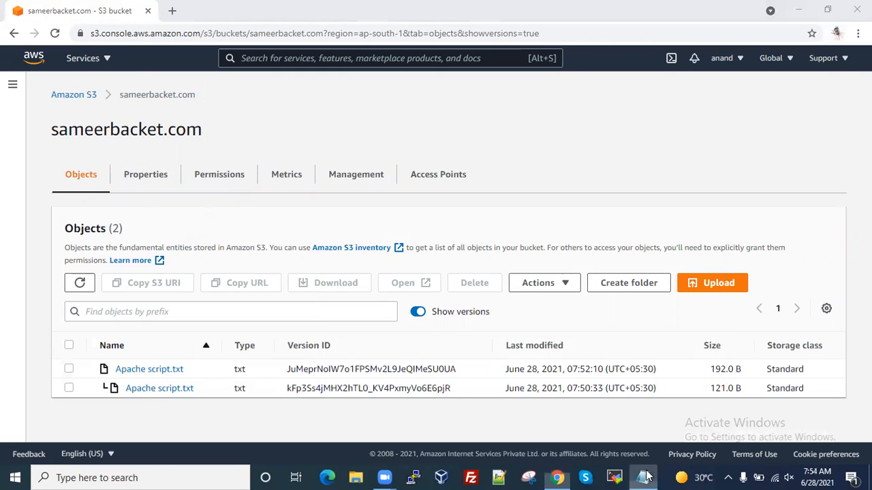
{"action": "left_click_drag", "start_coordinate": [150, 121], "coordinate": [88, 119]}
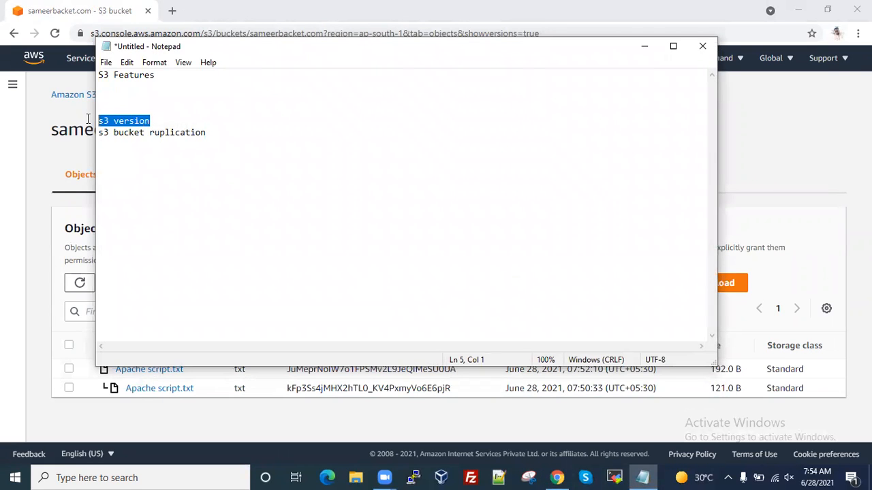
{"action": "left_click", "coordinate": [644, 48]}
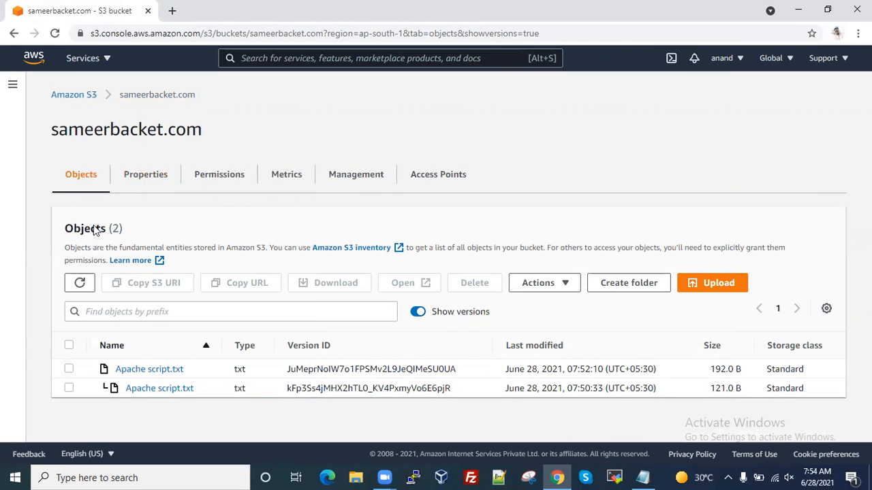
Reopen the bucket from the bucket list and delete Apache script.txt with versions hidden, confirming with the text "delete"
{"action": "left_click", "coordinate": [81, 97]}
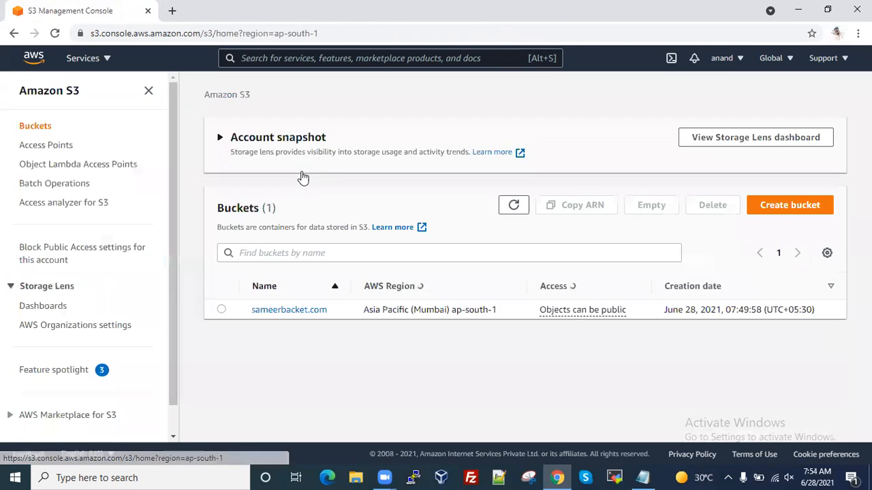
{"action": "left_click", "coordinate": [287, 310]}
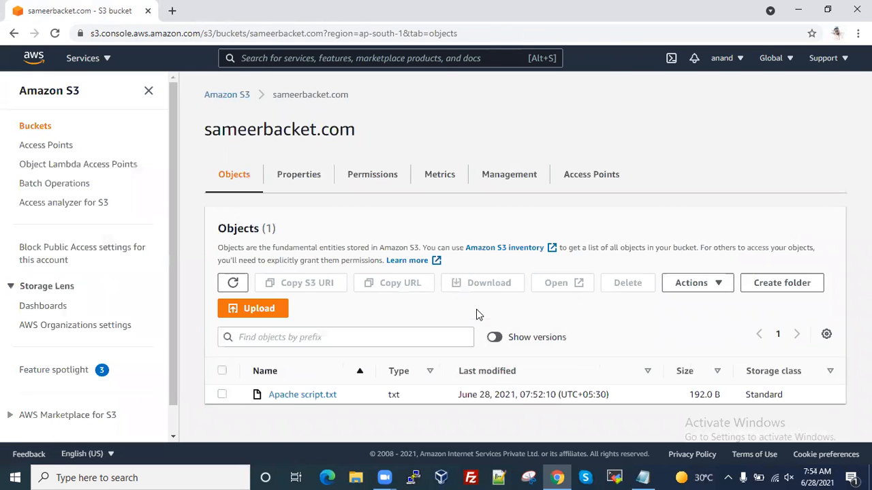
{"action": "left_click", "coordinate": [223, 394]}
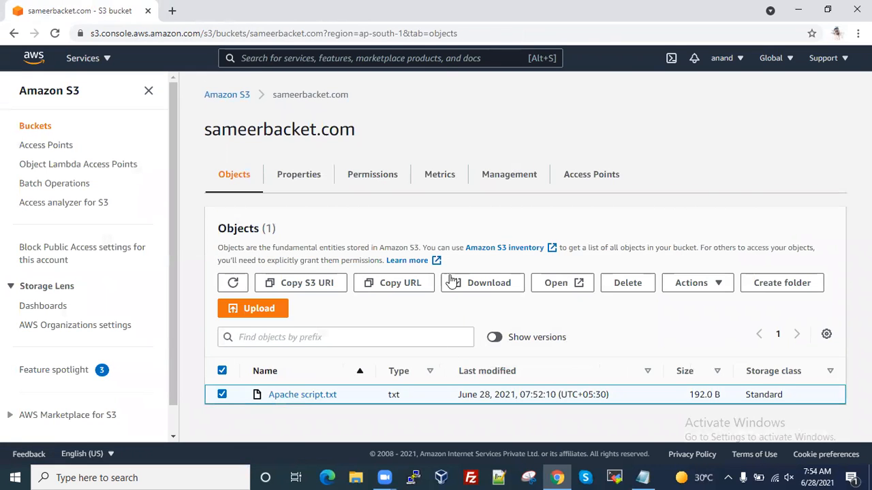
{"action": "left_click", "coordinate": [627, 286]}
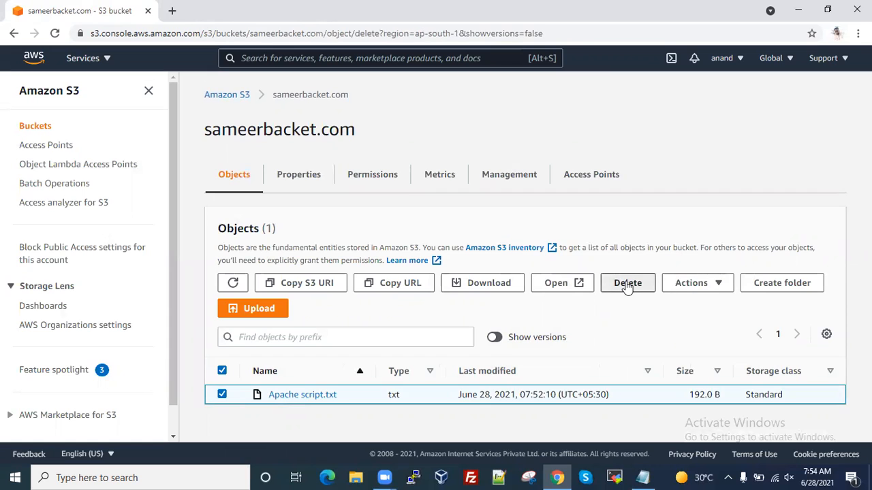
{"action": "scroll", "coordinate": [177, 361], "scroll_direction": "down", "scroll_amount": 1}
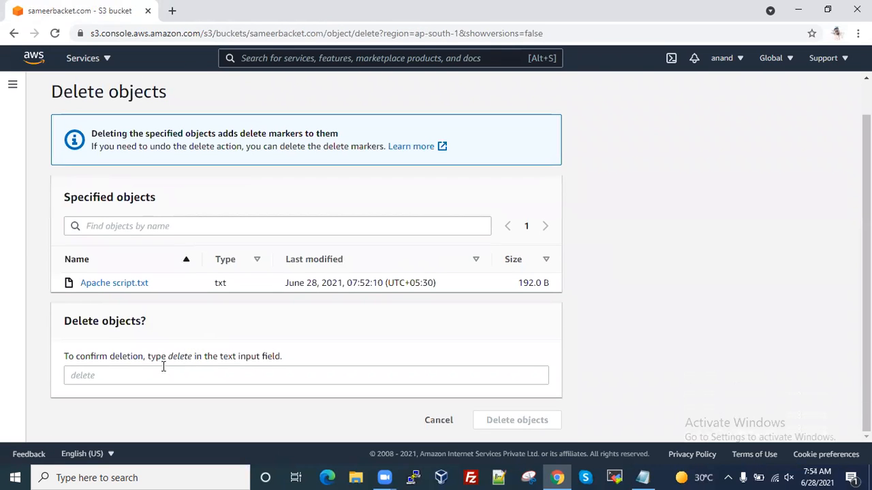
{"action": "double_click", "coordinate": [177, 362]}
{"action": "left_click_drag", "start_coordinate": [169, 358], "coordinate": [191, 359]}
{"action": "left_click", "coordinate": [123, 368]}
{"action": "key", "text": "ctrl+v"}
{"action": "left_click", "coordinate": [493, 418]}
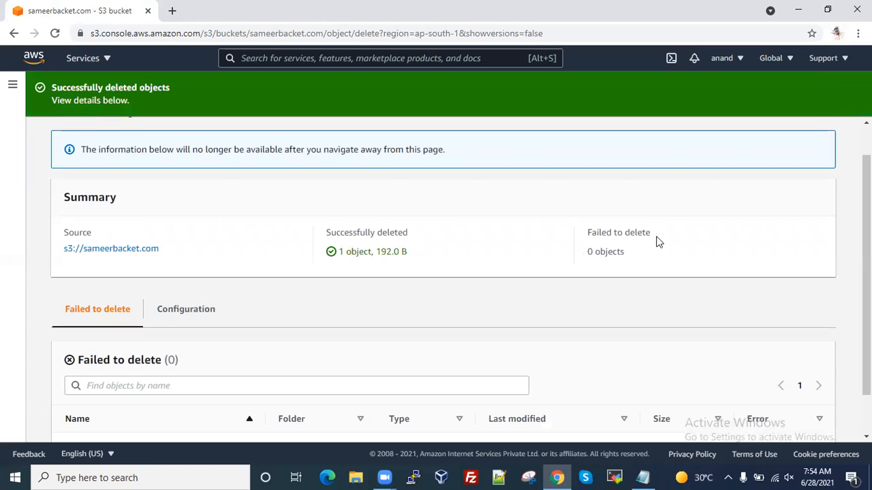
Close the deletion status report and show the object versions in sameerbacket.com
{"action": "scroll", "coordinate": [657, 241], "scroll_direction": "up", "scroll_amount": 1}
{"action": "left_click", "coordinate": [820, 139]}
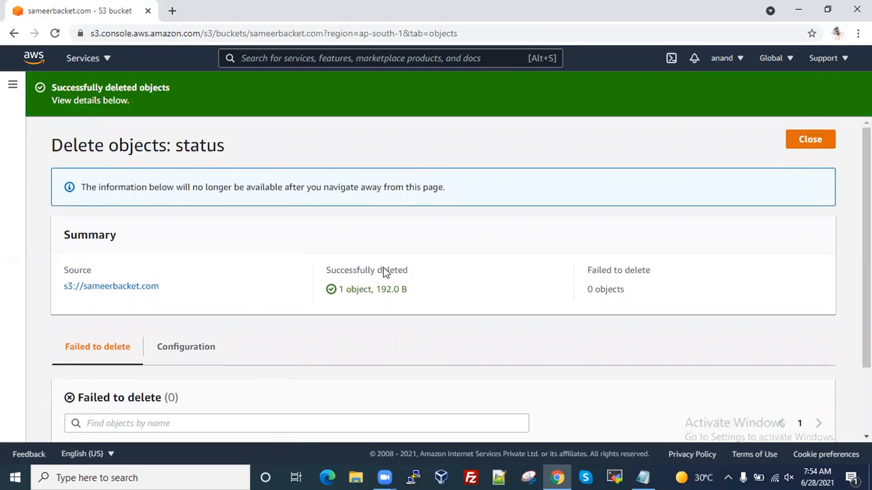
{"action": "scroll", "coordinate": [293, 314], "scroll_direction": "down", "scroll_amount": 1}
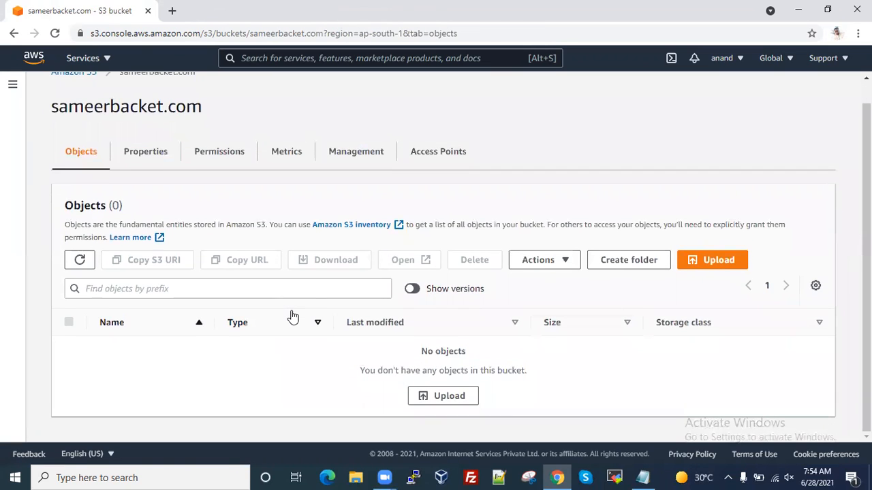
{"action": "left_click", "coordinate": [413, 290]}
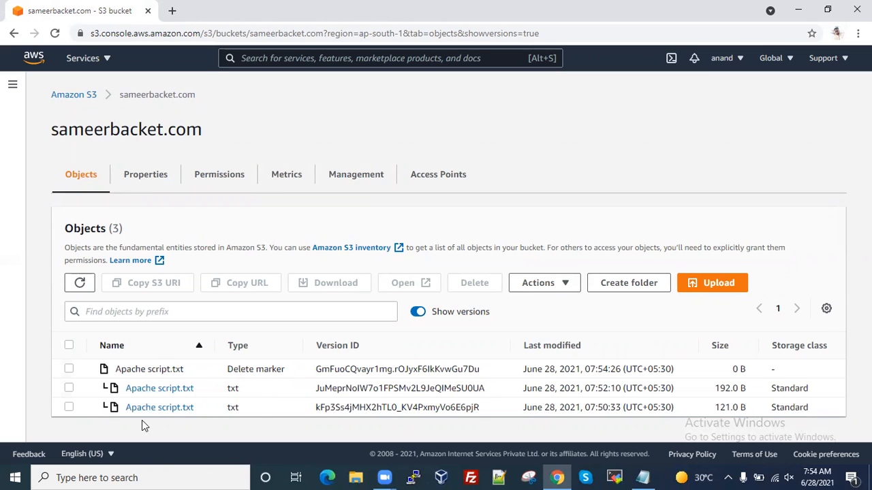
Download the 192.0 B version of Apache script.txt to the DATA (E:) drive, keeping the file name Apache script
{"action": "left_click", "coordinate": [69, 388]}
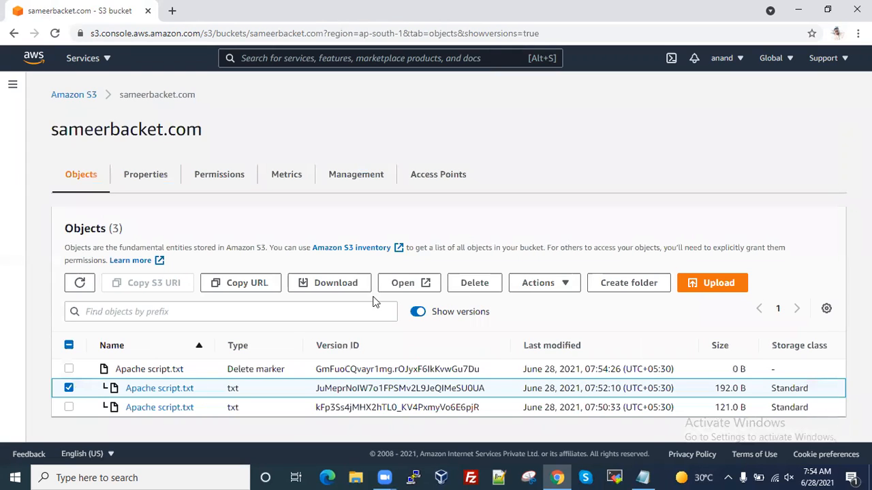
{"action": "left_click", "coordinate": [323, 285]}
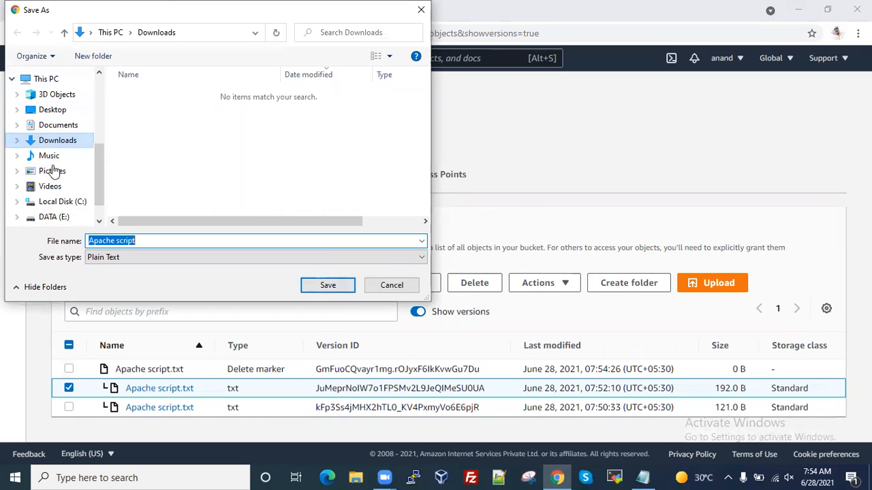
{"action": "left_click", "coordinate": [57, 202]}
{"action": "left_click", "coordinate": [327, 284]}
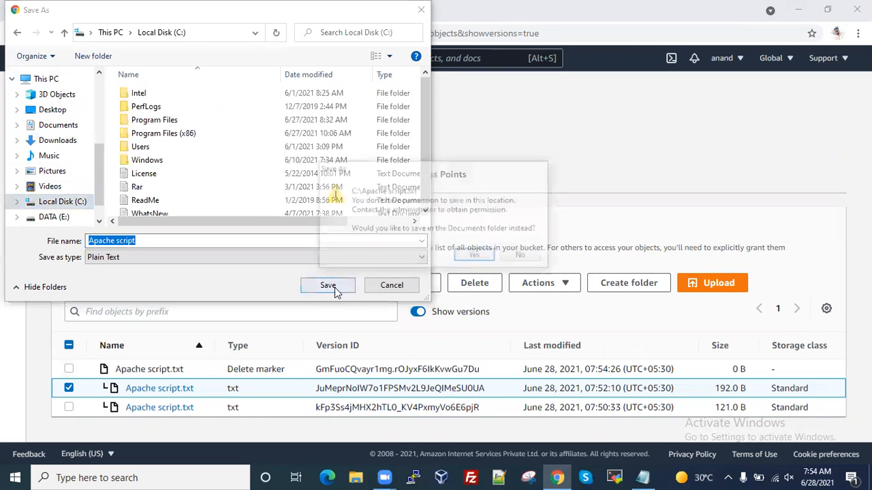
{"action": "left_click", "coordinate": [476, 257]}
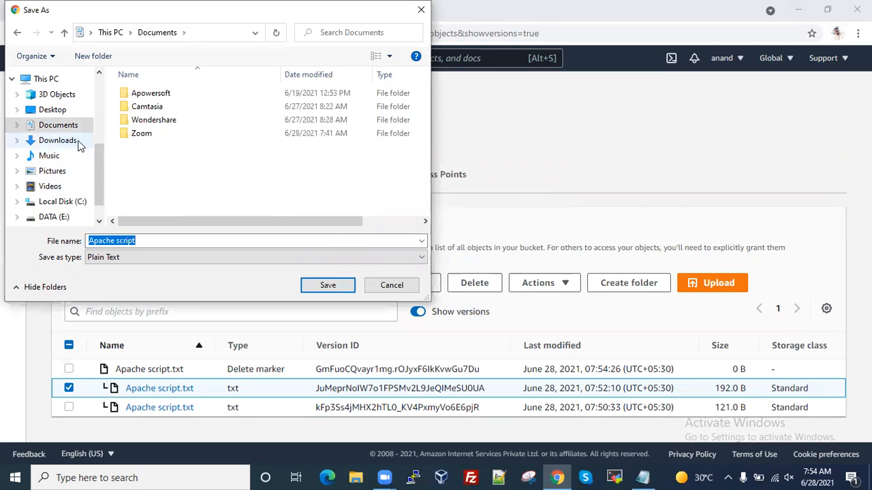
{"action": "left_click", "coordinate": [58, 218]}
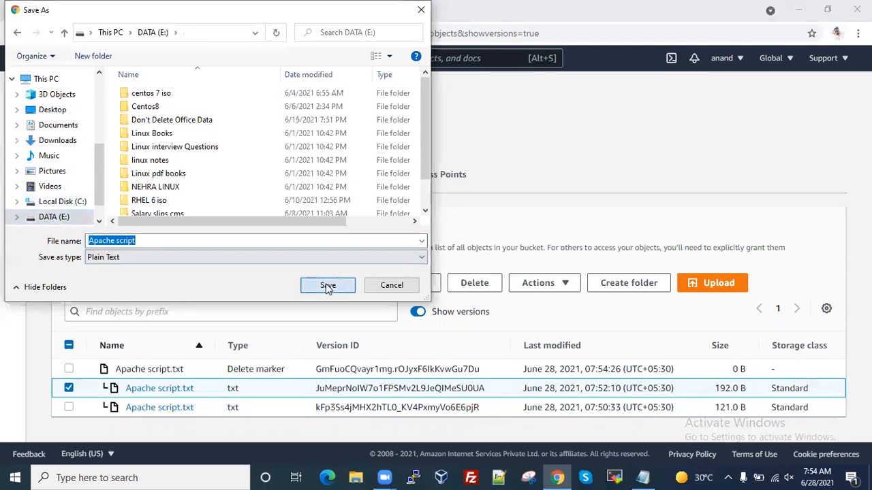
{"action": "left_click", "coordinate": [328, 285]}
Open the downloaded Apache script file in Notepad, highlight the last added lines, and close the file
{"action": "left_click", "coordinate": [136, 447]}
{"action": "left_click", "coordinate": [152, 366]}
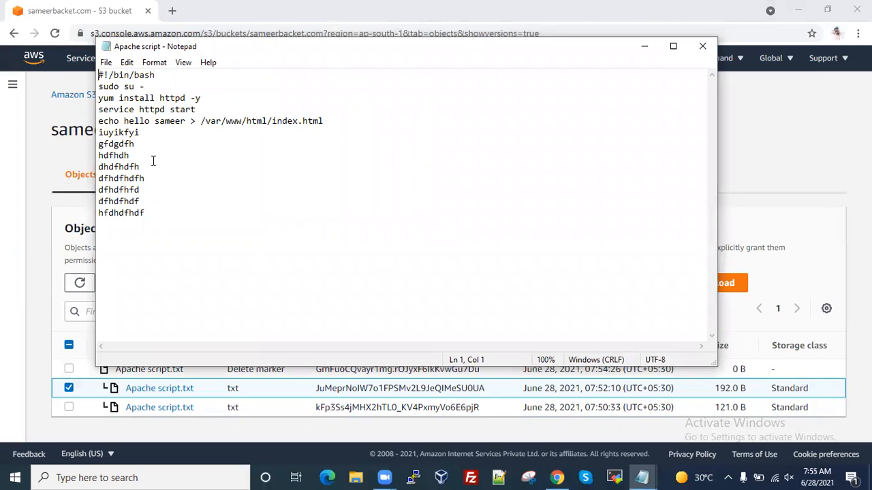
{"action": "left_click_drag", "start_coordinate": [157, 213], "coordinate": [90, 154]}
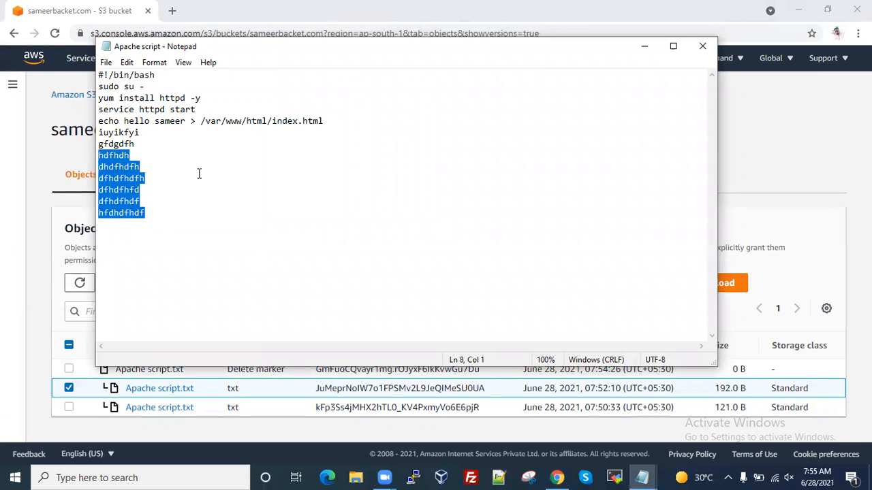
{"action": "left_click", "coordinate": [702, 46]}
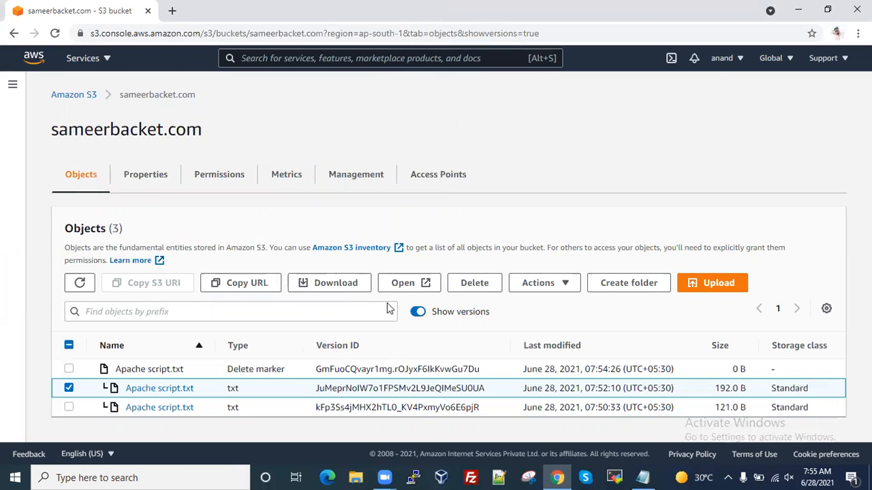
Return to the bucket list, select sameerbacket.com, and highlight the "s3 bucket ruplication" entry in the untitled Notepad notes
{"action": "left_click", "coordinate": [72, 95]}
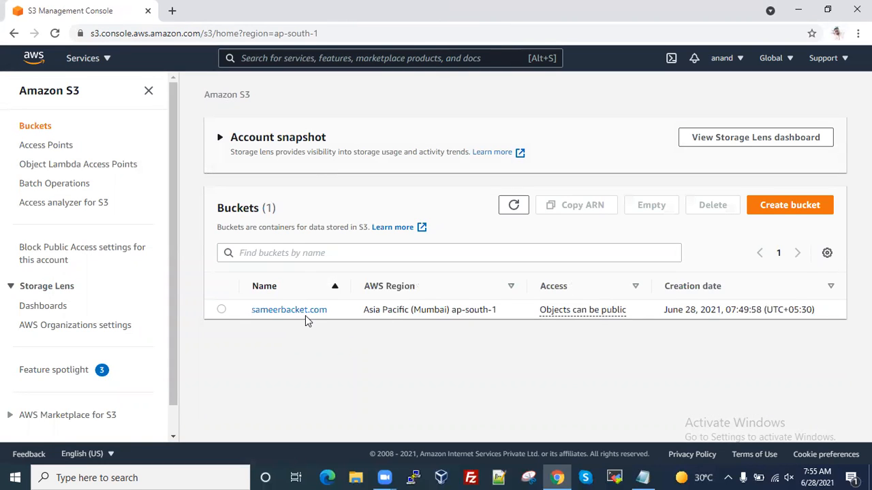
{"action": "left_click", "coordinate": [223, 310]}
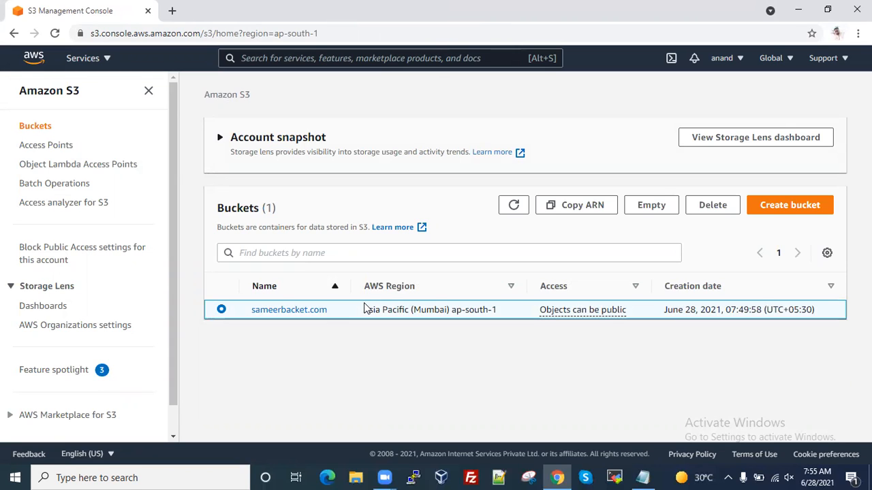
{"action": "left_click", "coordinate": [643, 478]}
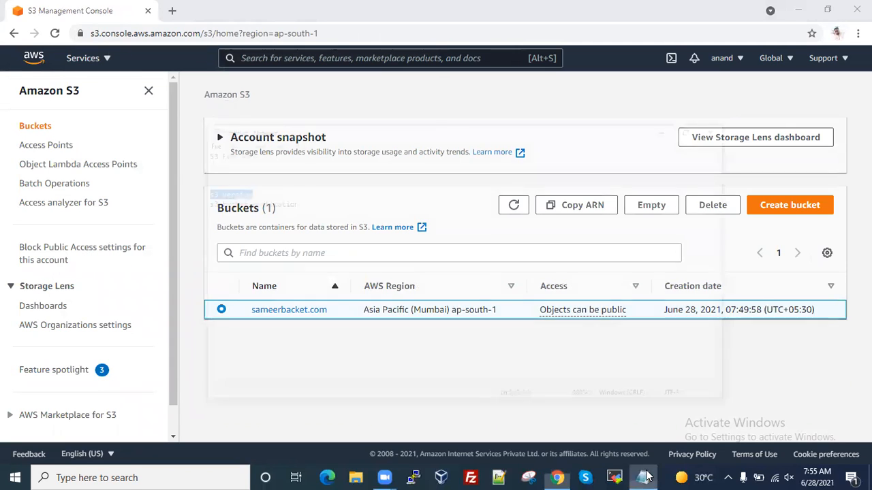
{"action": "left_click_drag", "start_coordinate": [105, 131], "coordinate": [286, 149]}
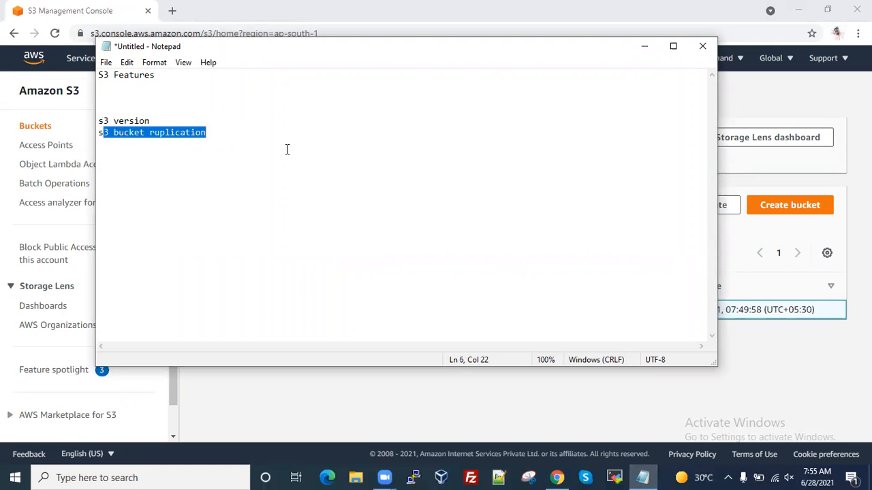
{"action": "left_click", "coordinate": [634, 52]}
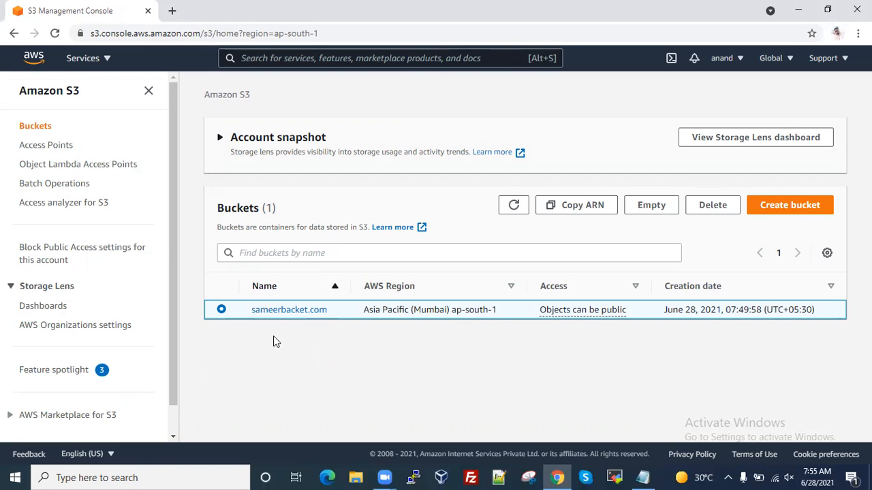
Start a new bucket named sameerbackupbacket, turn off Block all public access, and acknowledge the public access warning
{"action": "left_click", "coordinate": [763, 208]}
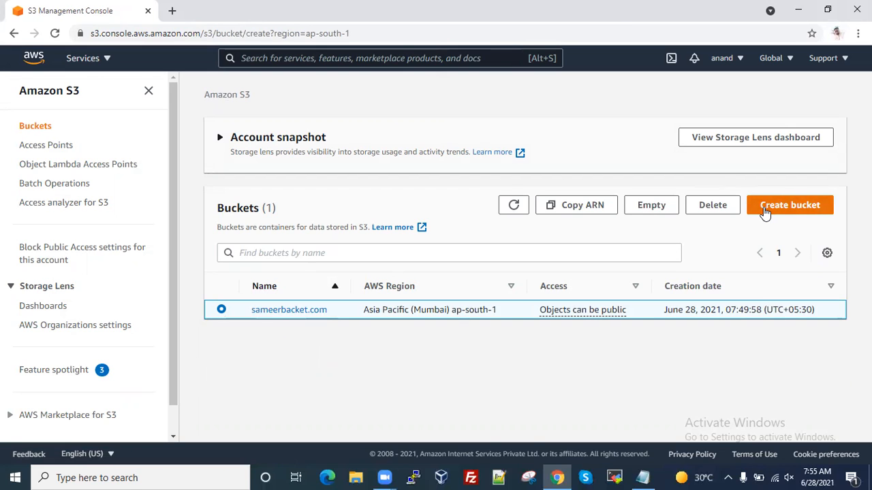
{"action": "left_click", "coordinate": [148, 242]}
{"action": "type", "text": "sameerbackupbacket"}
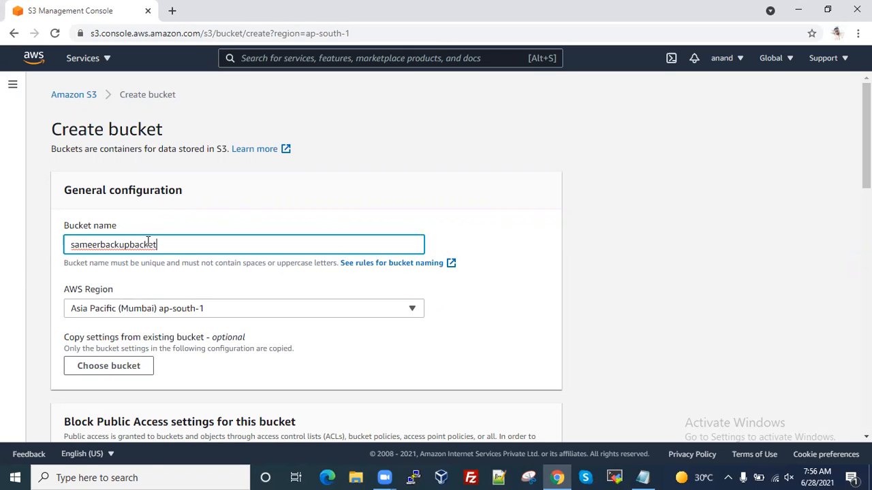
{"action": "scroll", "coordinate": [148, 241], "scroll_direction": "down", "scroll_amount": 3}
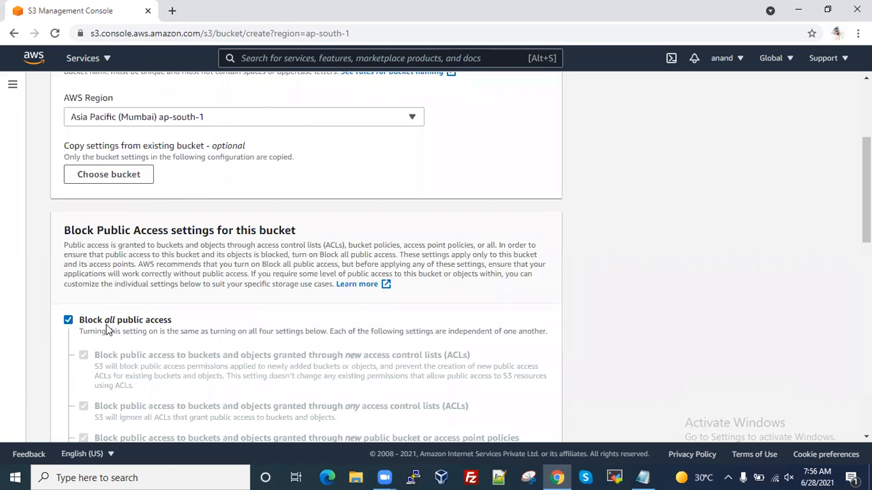
{"action": "left_click", "coordinate": [111, 320]}
{"action": "scroll", "coordinate": [177, 281], "scroll_direction": "down", "scroll_amount": 4}
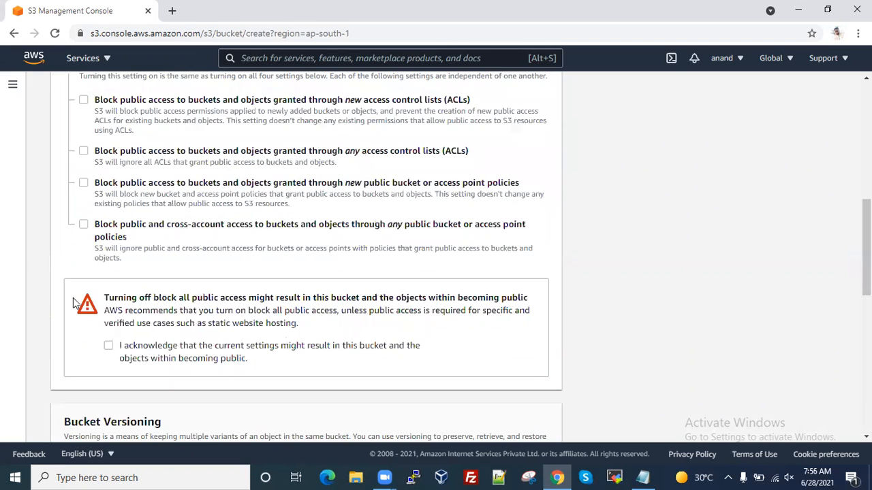
{"action": "left_click", "coordinate": [108, 348]}
Review the new bucket's region, versioning and encryption settings, create the bucket, and dismiss the success notice
{"action": "scroll", "coordinate": [180, 244], "scroll_direction": "up", "scroll_amount": 3}
{"action": "scroll", "coordinate": [180, 244], "scroll_direction": "up", "scroll_amount": 3}
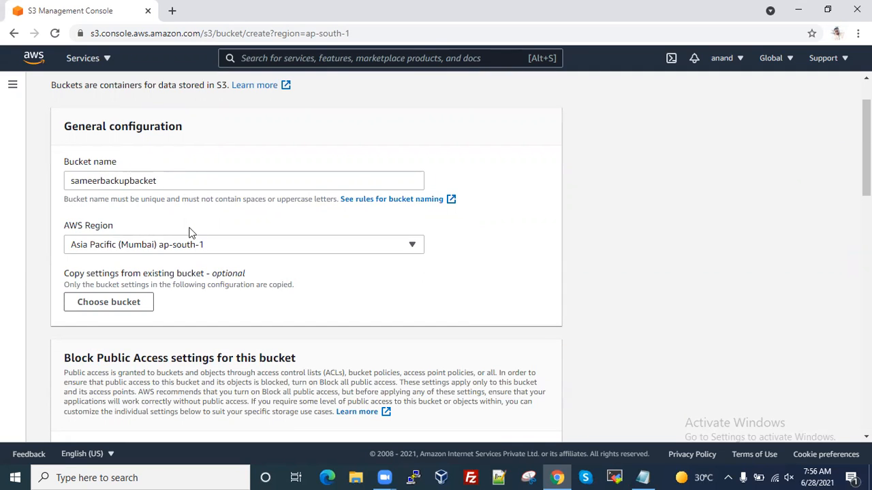
{"action": "scroll", "coordinate": [194, 238], "scroll_direction": "down", "scroll_amount": 4}
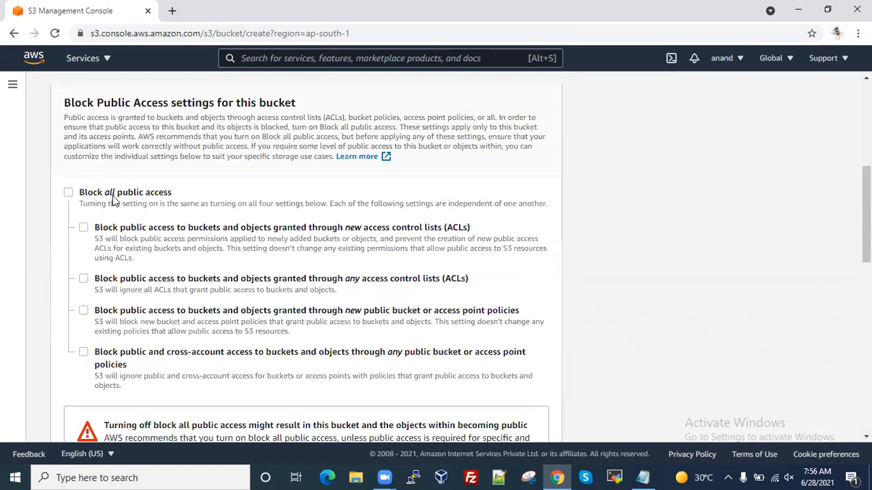
{"action": "scroll", "coordinate": [113, 196], "scroll_direction": "down", "scroll_amount": 7}
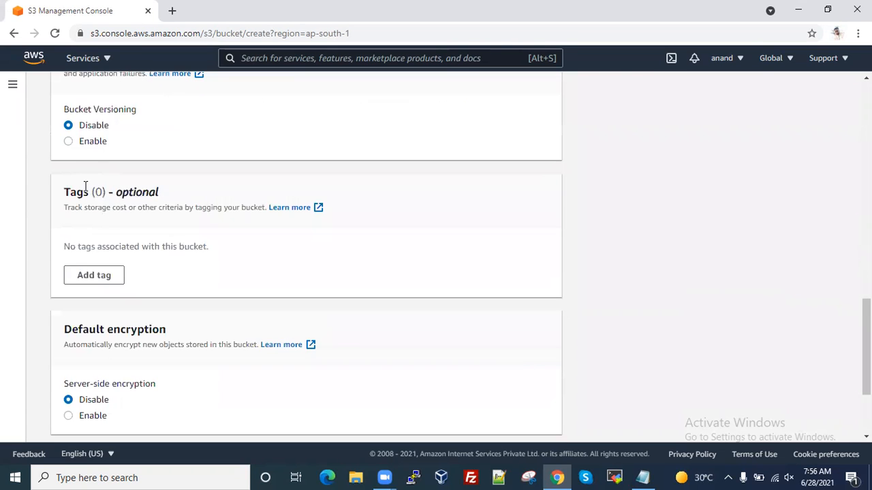
{"action": "scroll", "coordinate": [158, 202], "scroll_direction": "down", "scroll_amount": 2}
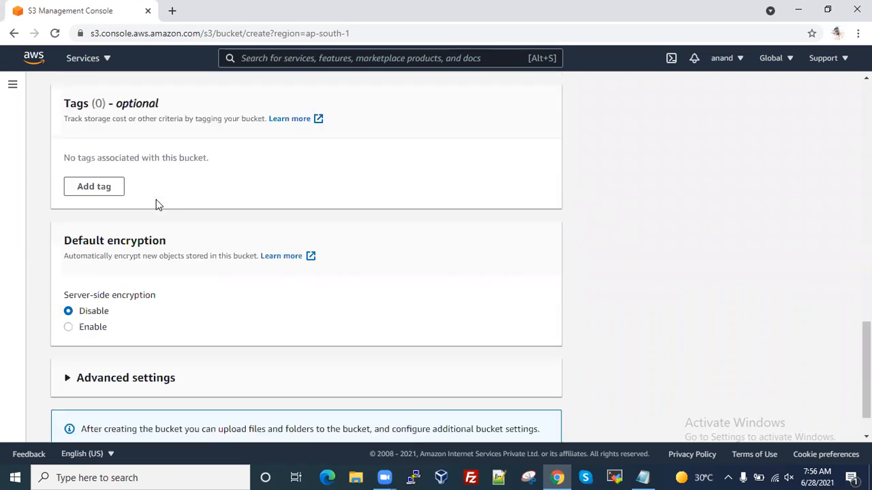
{"action": "left_click", "coordinate": [506, 423]}
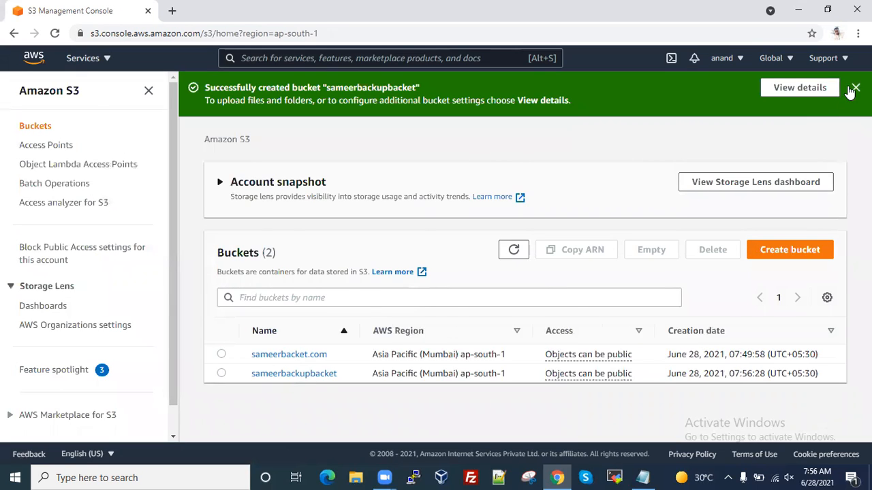
{"action": "left_click", "coordinate": [855, 87]}
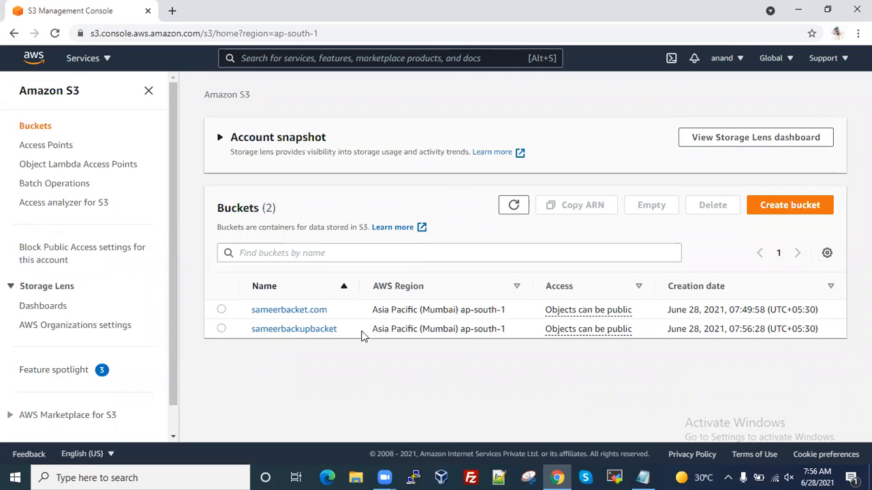
Open the management settings of sameerbacket.com and start creating a replication rule
{"action": "left_click", "coordinate": [221, 311]}
{"action": "left_click", "coordinate": [276, 310]}
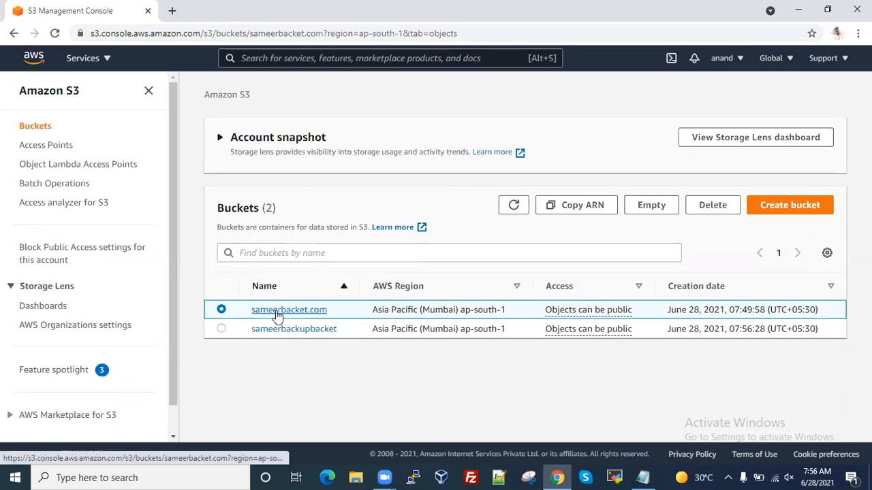
{"action": "left_click", "coordinate": [302, 175]}
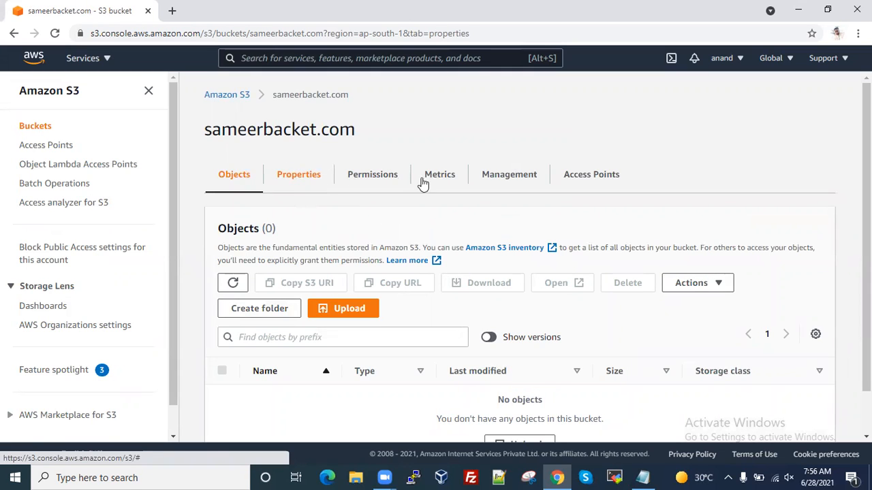
{"action": "left_click", "coordinate": [492, 180]}
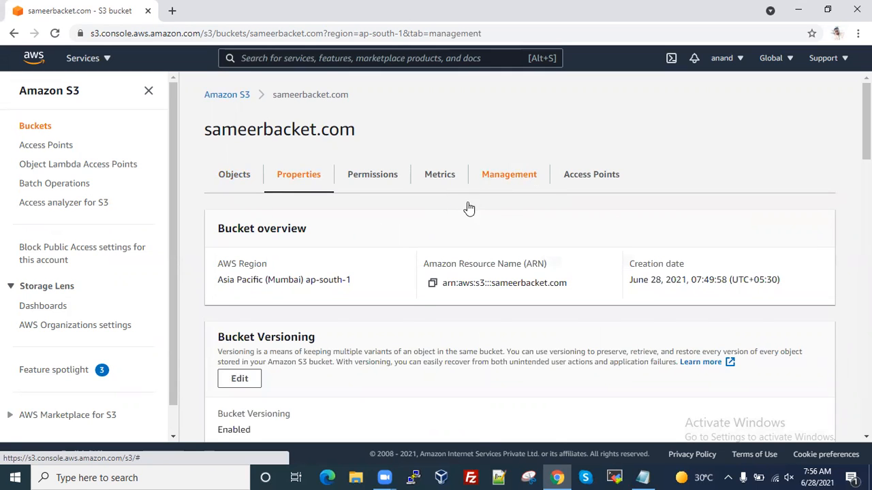
{"action": "scroll", "coordinate": [442, 262], "scroll_direction": "down", "scroll_amount": 3}
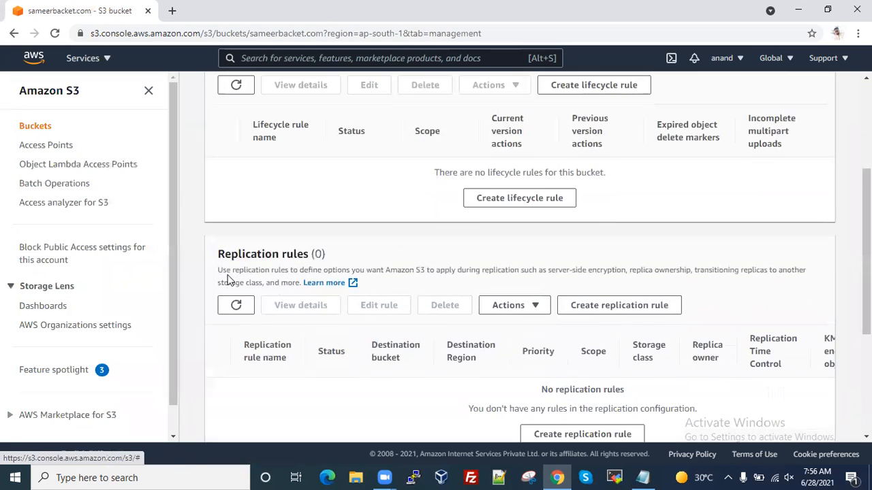
{"action": "scroll", "coordinate": [508, 320], "scroll_direction": "down", "scroll_amount": 1}
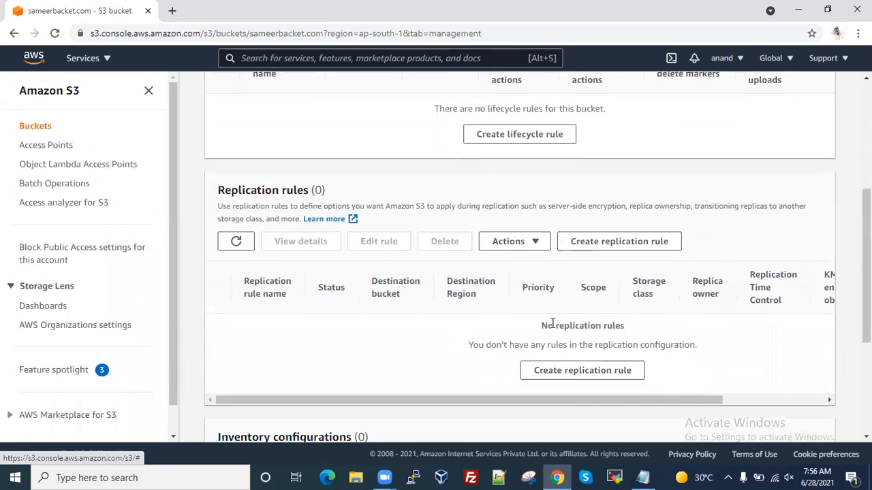
{"action": "left_click", "coordinate": [582, 376]}
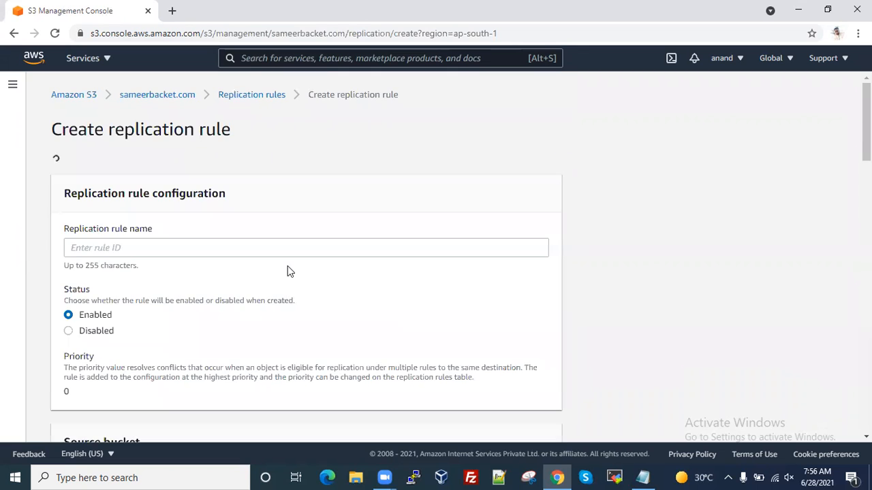
Enter a first name as the replication rule name and apply the rule to all objects in the source bucket
{"action": "scroll", "coordinate": [287, 271], "scroll_direction": "down", "scroll_amount": 1}
{"action": "left_click", "coordinate": [113, 164]}
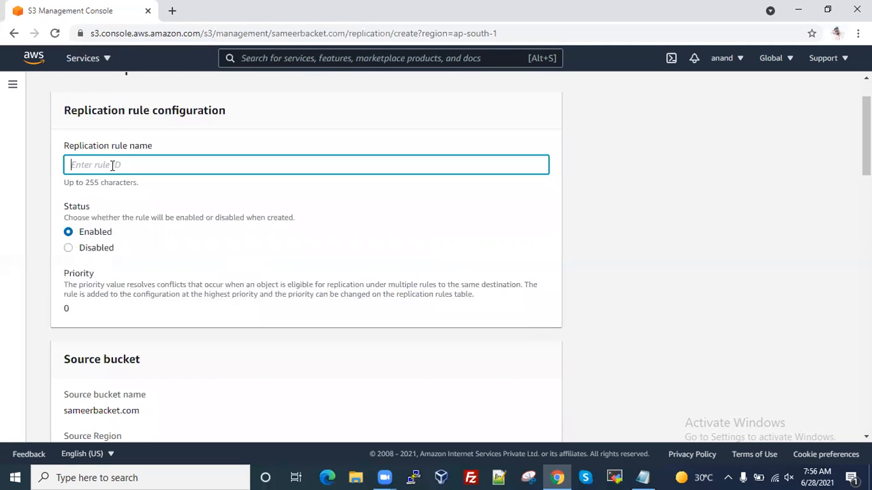
{"action": "type", "text": "sameer"}
{"action": "scroll", "coordinate": [112, 165], "scroll_direction": "down", "scroll_amount": 4}
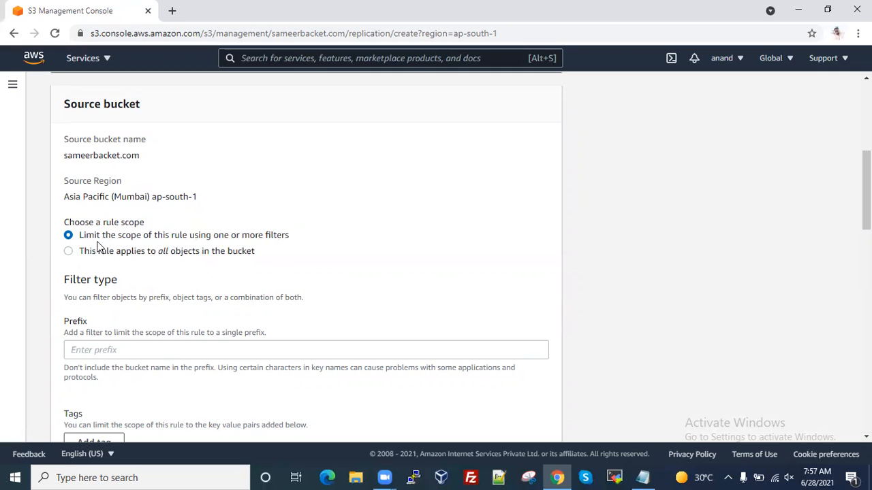
{"action": "left_click", "coordinate": [69, 252]}
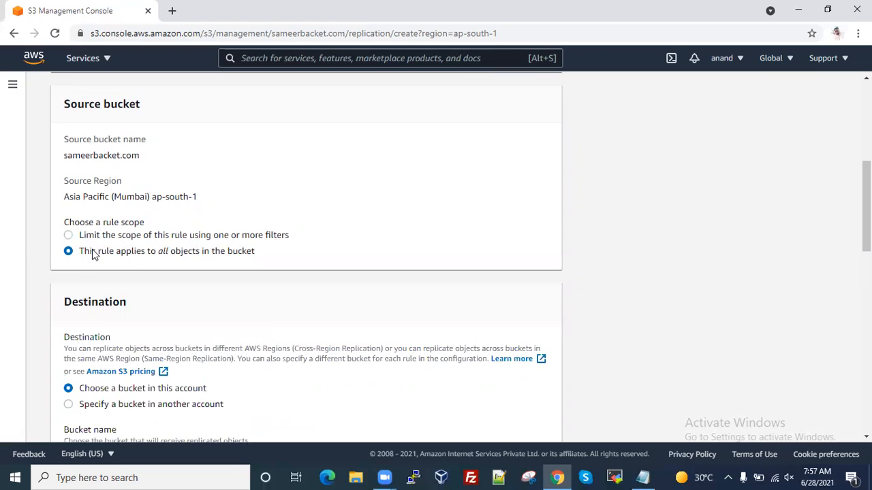
{"action": "scroll", "coordinate": [288, 255], "scroll_direction": "down", "scroll_amount": 3}
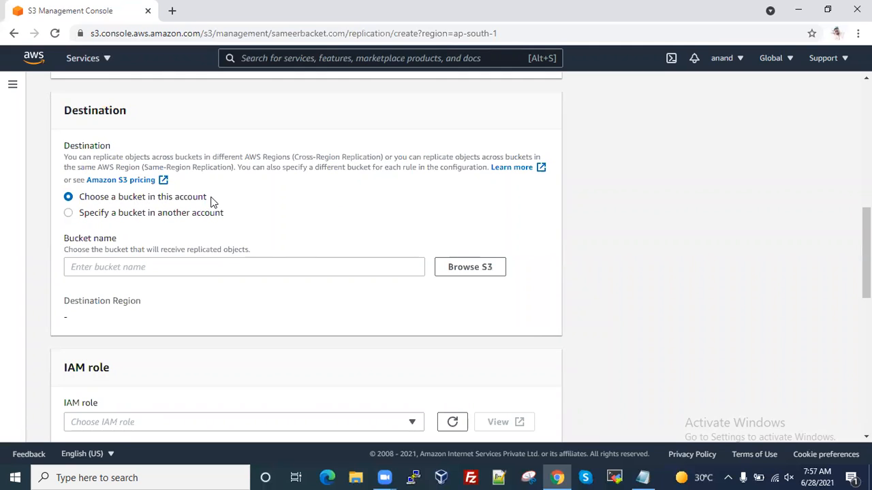
{"action": "left_click", "coordinate": [71, 215]}
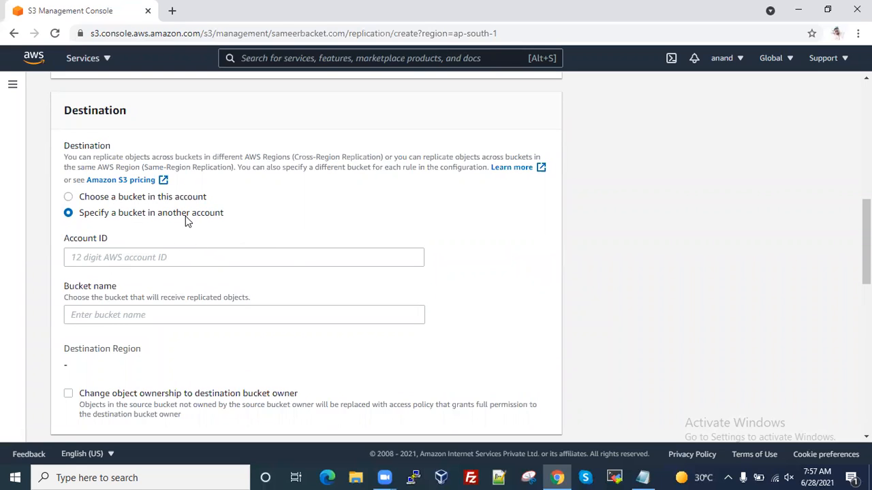
{"action": "left_click", "coordinate": [109, 258]}
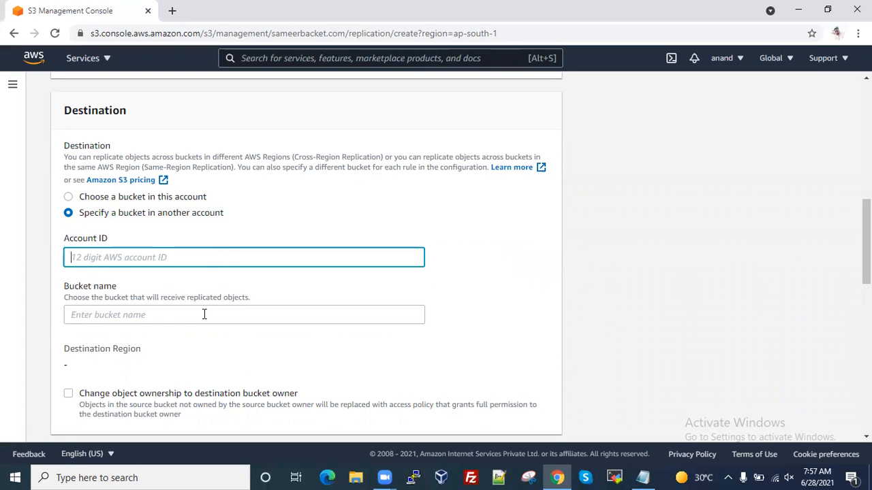
{"action": "left_click", "coordinate": [69, 198]}
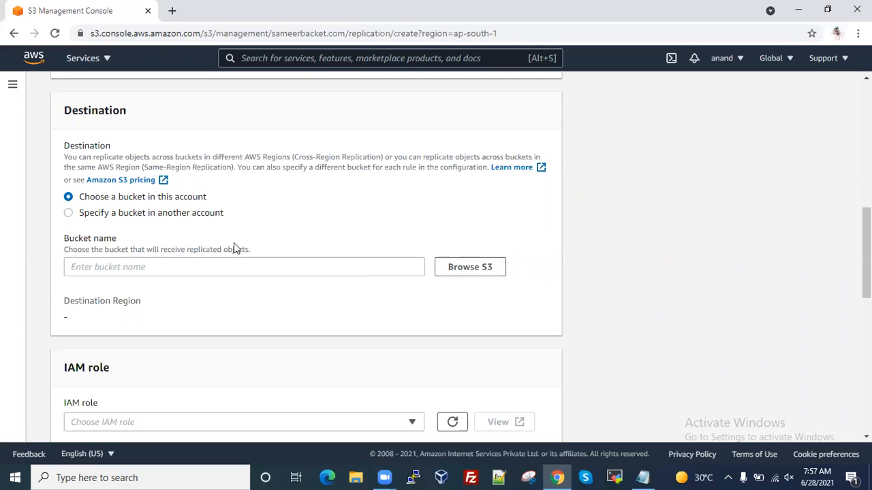
Choose sameerbackupbacket in this account as the replication rule's destination bucket
{"action": "left_click", "coordinate": [469, 268]}
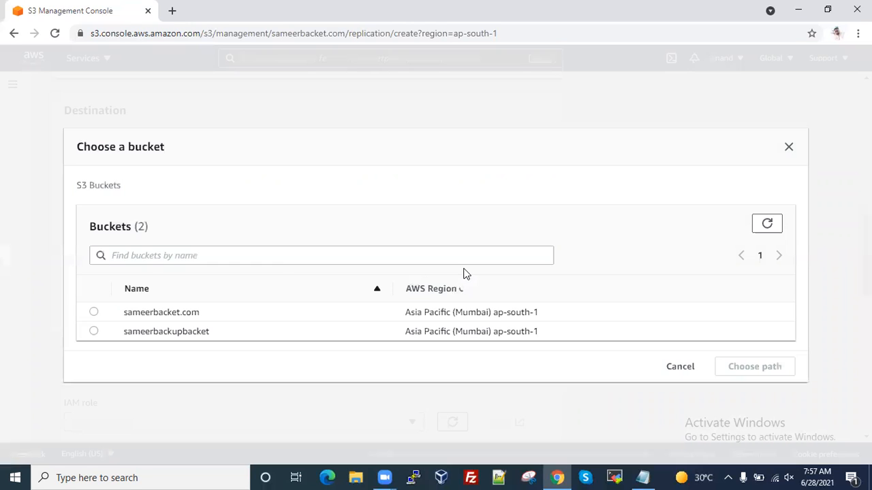
{"action": "left_click", "coordinate": [94, 332]}
{"action": "left_click", "coordinate": [749, 374]}
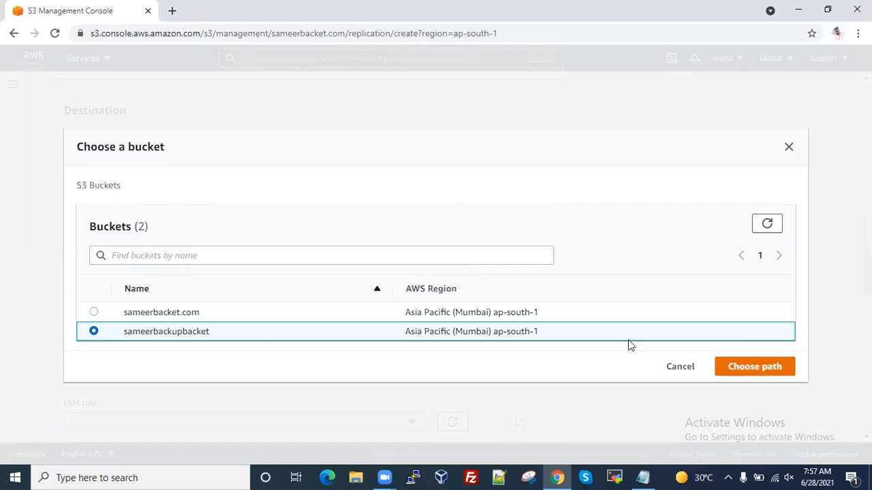
Set the replication rule's IAM role to Create new role
{"action": "scroll", "coordinate": [363, 284], "scroll_direction": "down", "scroll_amount": 4}
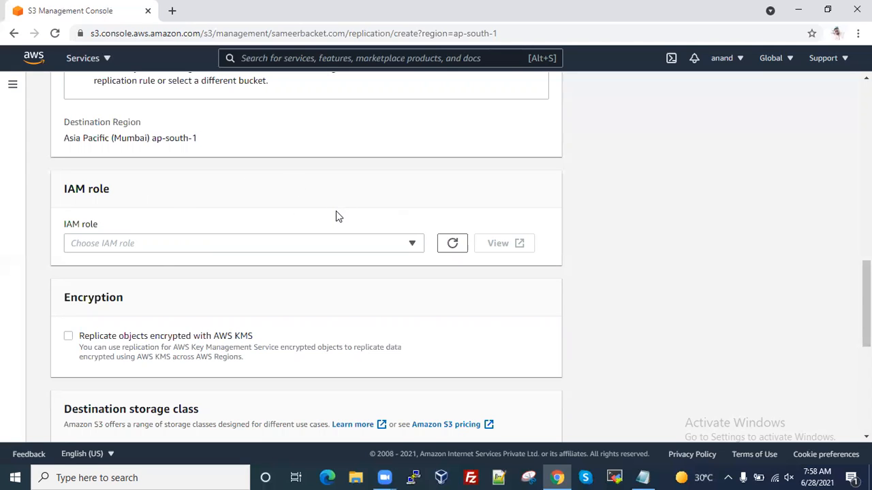
{"action": "left_click", "coordinate": [412, 245]}
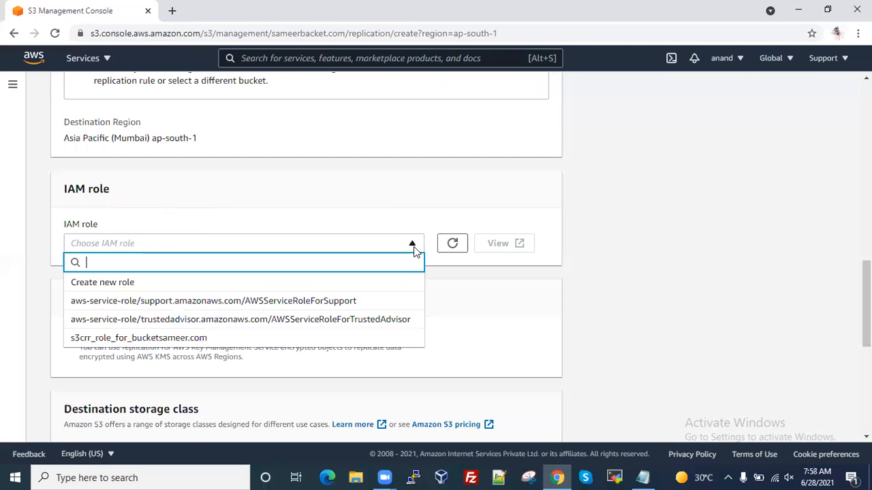
{"action": "left_click", "coordinate": [114, 286]}
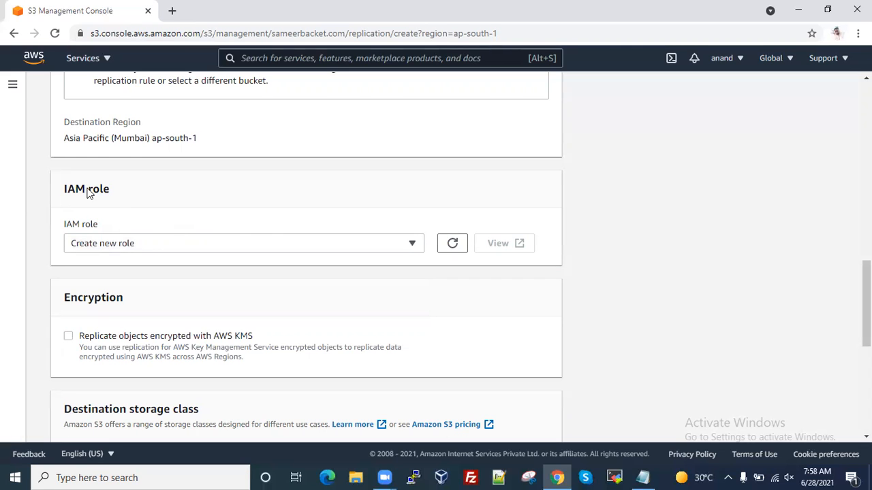
Review the rule's encryption, storage class and additional replication options, then its source bucket and destination settings
{"action": "scroll", "coordinate": [270, 245], "scroll_direction": "down", "scroll_amount": 1}
{"action": "scroll", "coordinate": [270, 245], "scroll_direction": "down", "scroll_amount": 4}
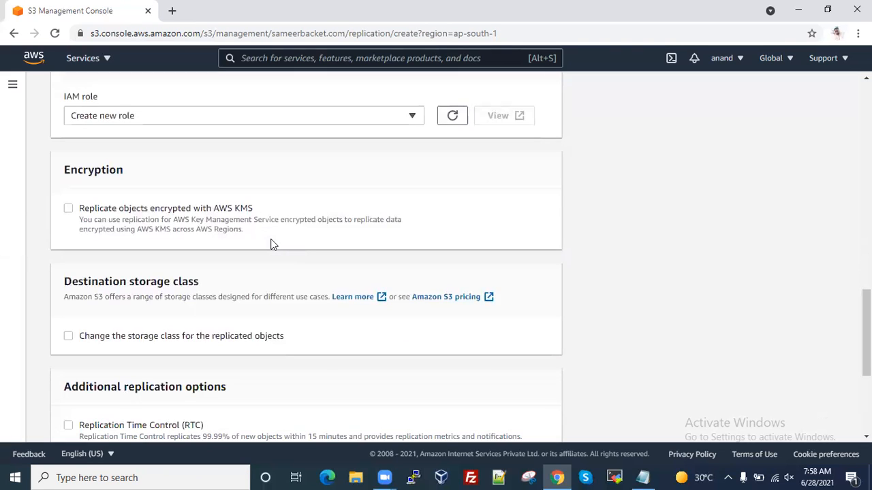
{"action": "scroll", "coordinate": [271, 244], "scroll_direction": "down", "scroll_amount": 1}
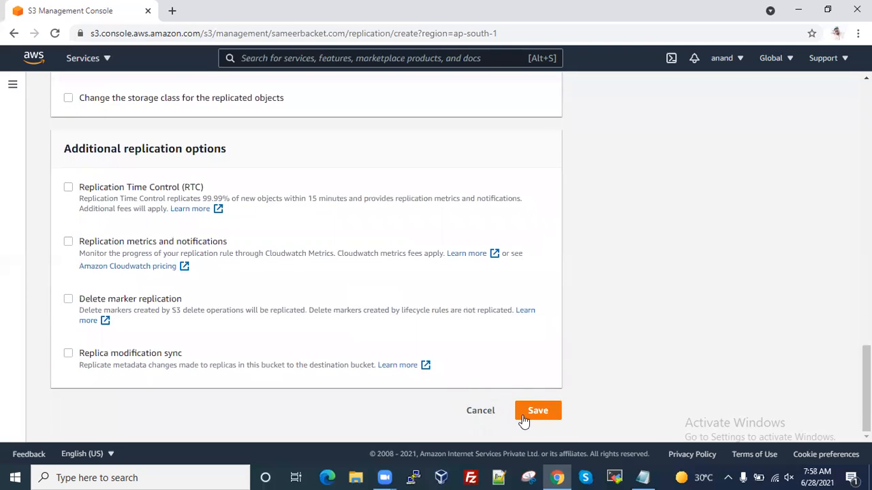
{"action": "scroll", "coordinate": [541, 418], "scroll_direction": "up", "scroll_amount": 4}
{"action": "scroll", "coordinate": [541, 420], "scroll_direction": "up", "scroll_amount": 7}
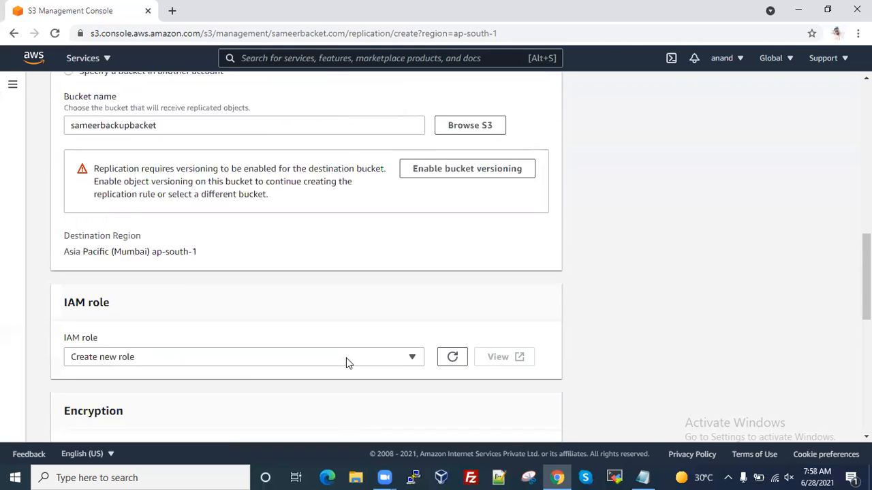
{"action": "scroll", "coordinate": [346, 359], "scroll_direction": "up", "scroll_amount": 6}
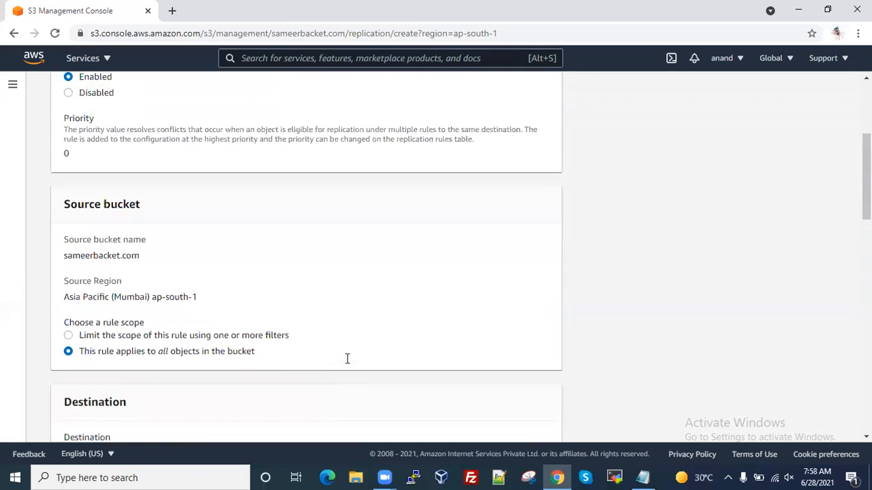
{"action": "scroll", "coordinate": [346, 360], "scroll_direction": "down", "scroll_amount": 8}
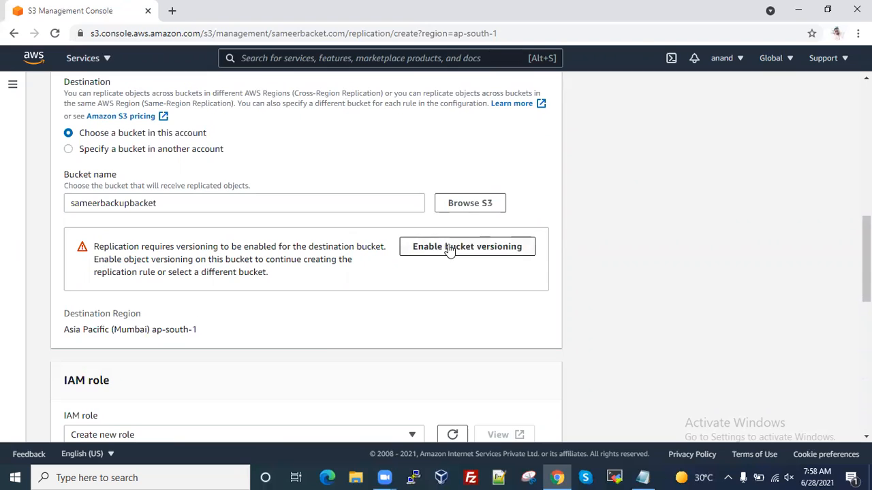
Switch to Notepad, highlight part of the "s3 bucket ruplication" line, and return to the replication rule form
{"action": "left_click", "coordinate": [642, 478]}
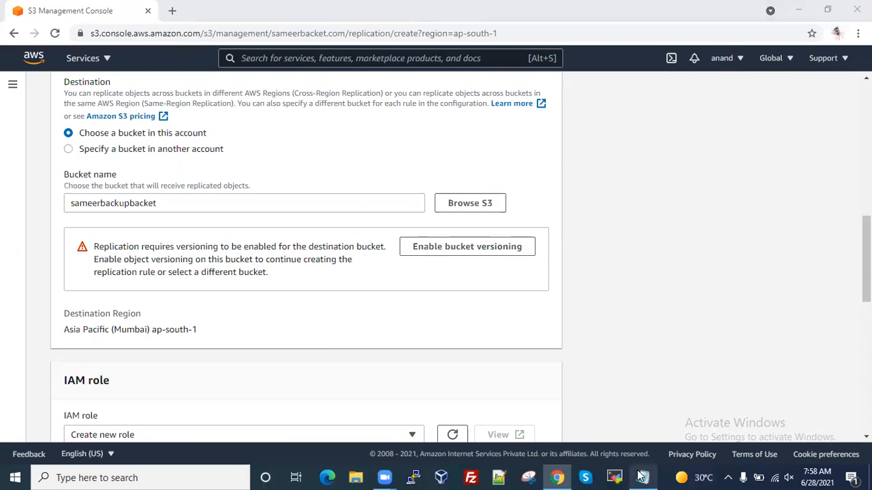
{"action": "left_click_drag", "start_coordinate": [115, 133], "coordinate": [175, 133]}
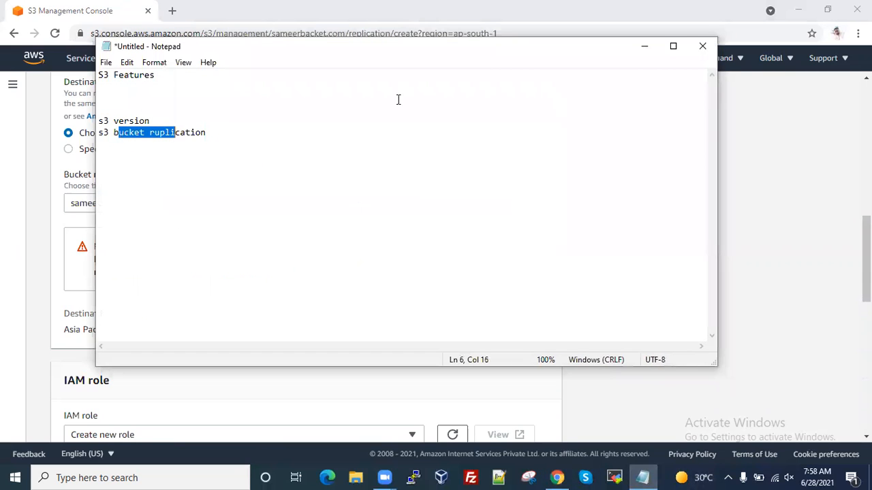
{"action": "left_click", "coordinate": [644, 46]}
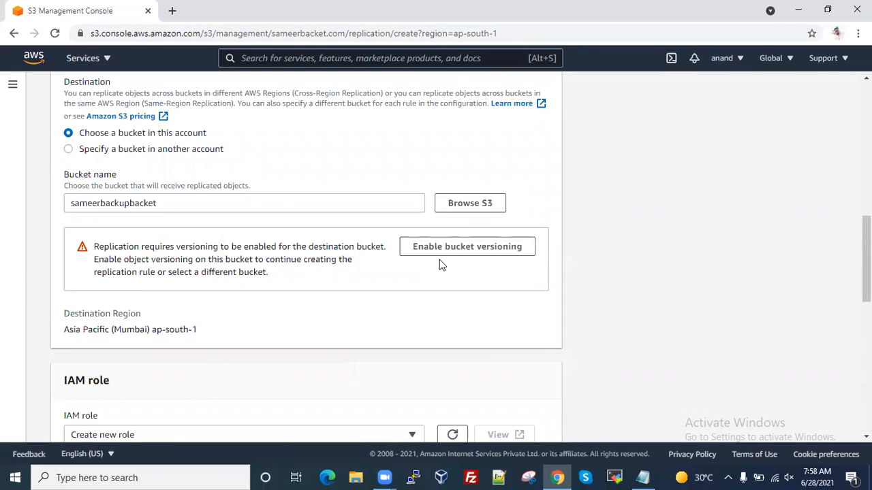
Enable bucket versioning on the destination bucket sameerbackupbacket and save the replication rule
{"action": "scroll", "coordinate": [591, 305], "scroll_direction": "down", "scroll_amount": 8}
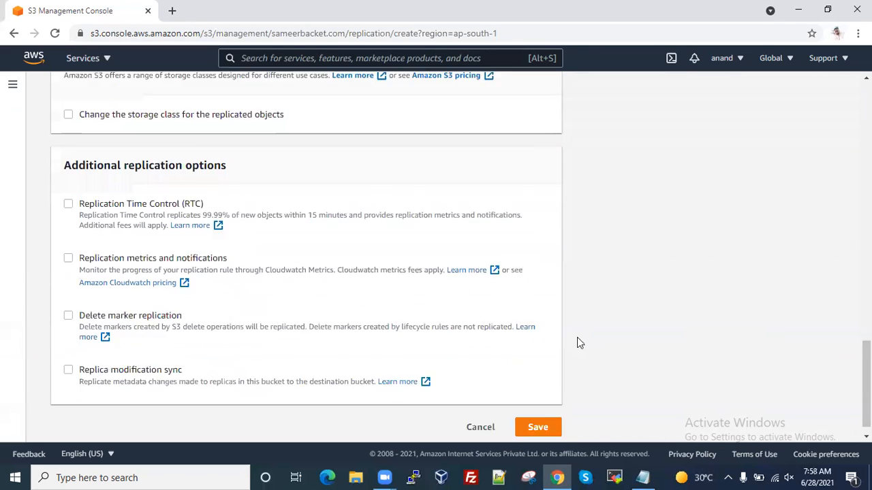
{"action": "left_click", "coordinate": [530, 422]}
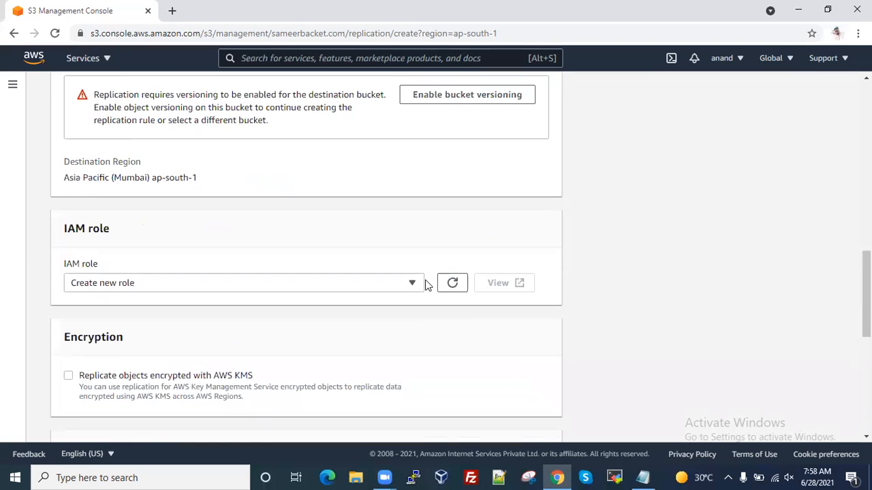
{"action": "scroll", "coordinate": [426, 285], "scroll_direction": "up", "scroll_amount": 3}
{"action": "left_click", "coordinate": [447, 288]}
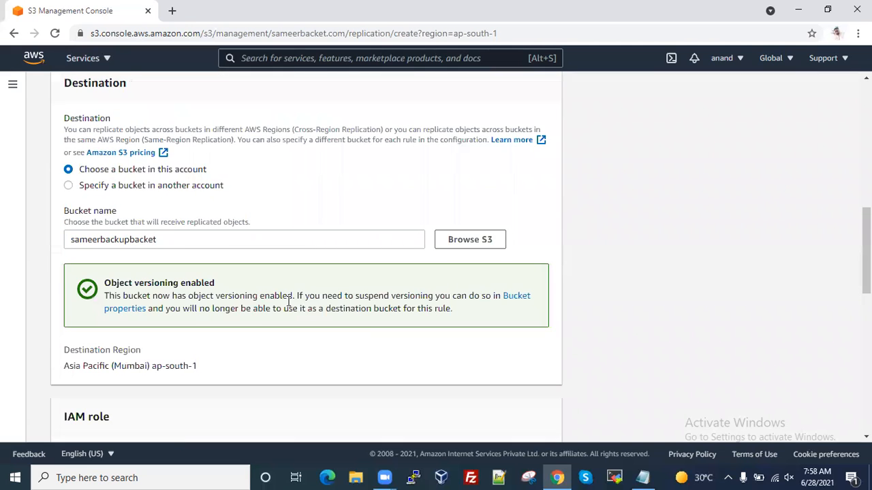
{"action": "scroll", "coordinate": [365, 318], "scroll_direction": "down", "scroll_amount": 10}
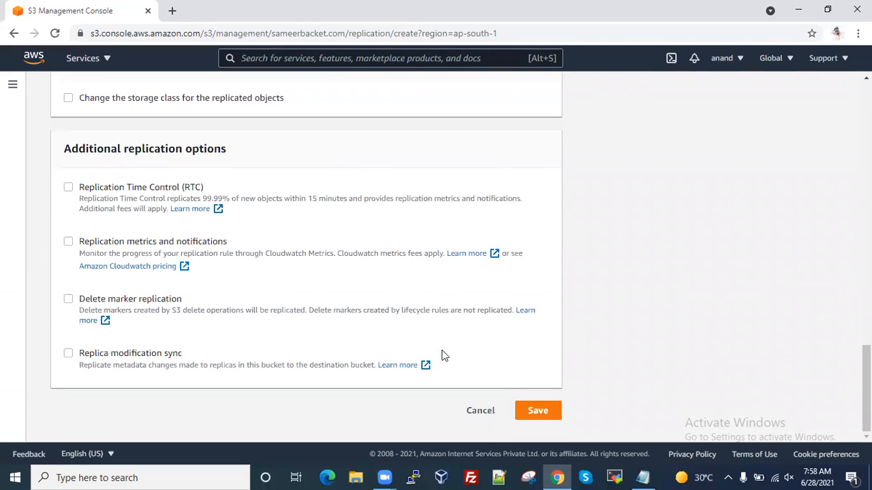
{"action": "left_click", "coordinate": [538, 413]}
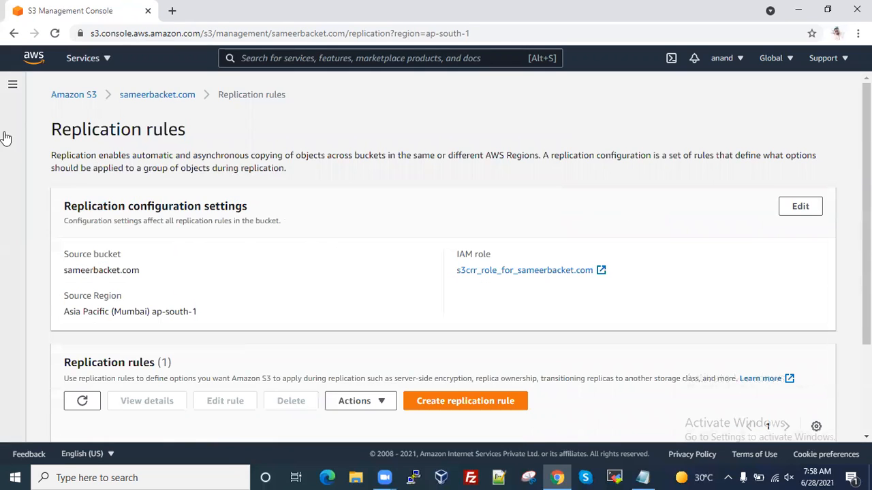
Check the object list of sameerbacket.com, refresh the bucket list, and check the objects in sameerbackupbacket
{"action": "left_click", "coordinate": [156, 95]}
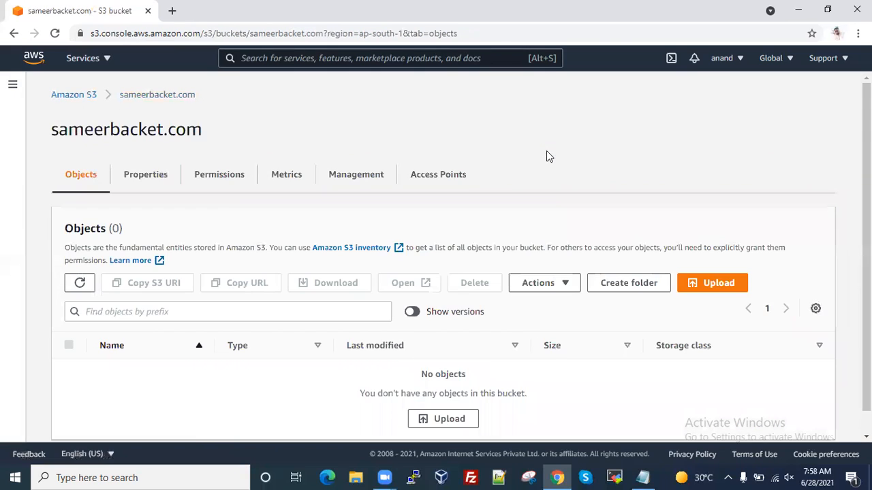
{"action": "left_click", "coordinate": [80, 97]}
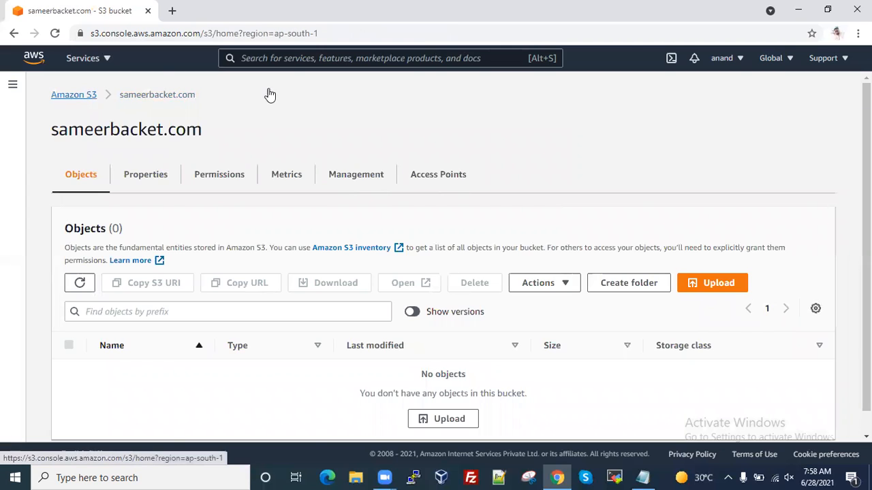
{"action": "left_click", "coordinate": [514, 205]}
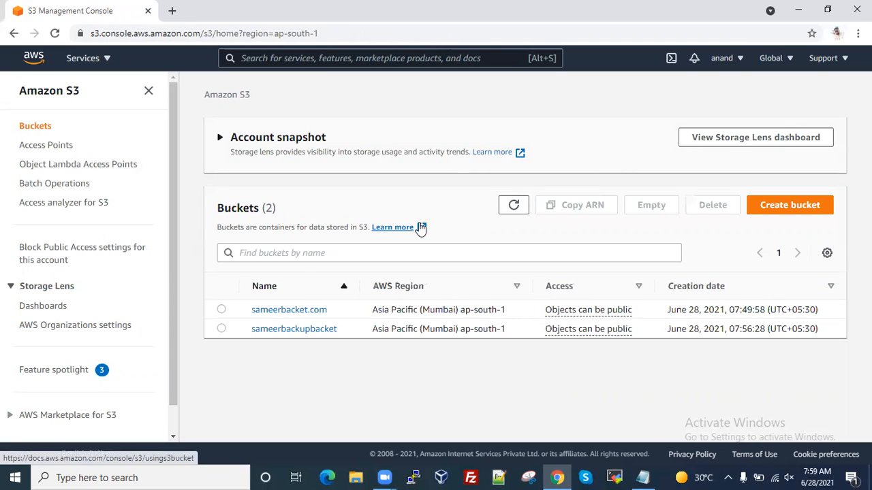
{"action": "left_click", "coordinate": [297, 332]}
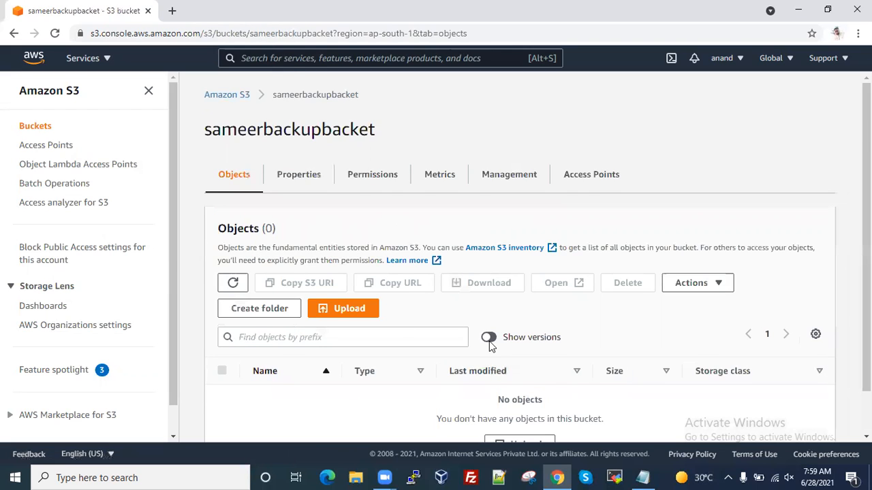
{"action": "scroll", "coordinate": [490, 344], "scroll_direction": "down", "scroll_amount": 1}
{"action": "scroll", "coordinate": [506, 350], "scroll_direction": "up", "scroll_amount": 1}
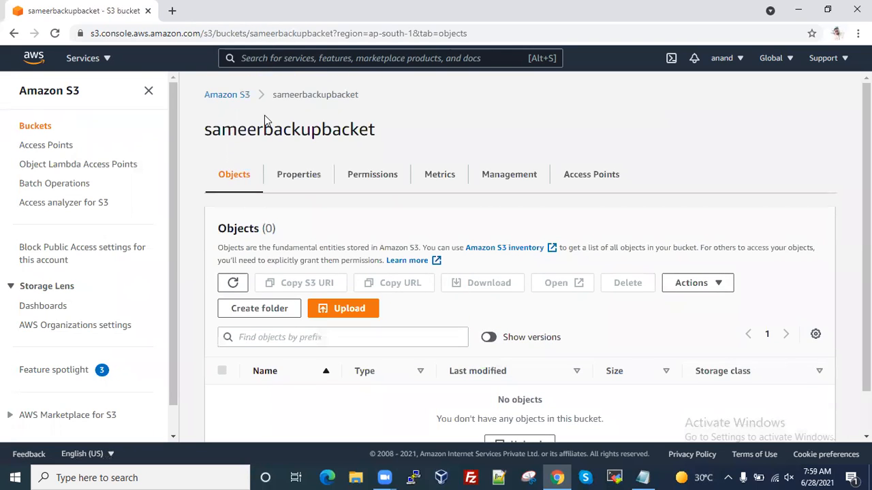
Upload the Apache script text file from the Desktop to sameerbacket.com and close the upload status
{"action": "left_click", "coordinate": [227, 96]}
{"action": "left_click", "coordinate": [293, 311]}
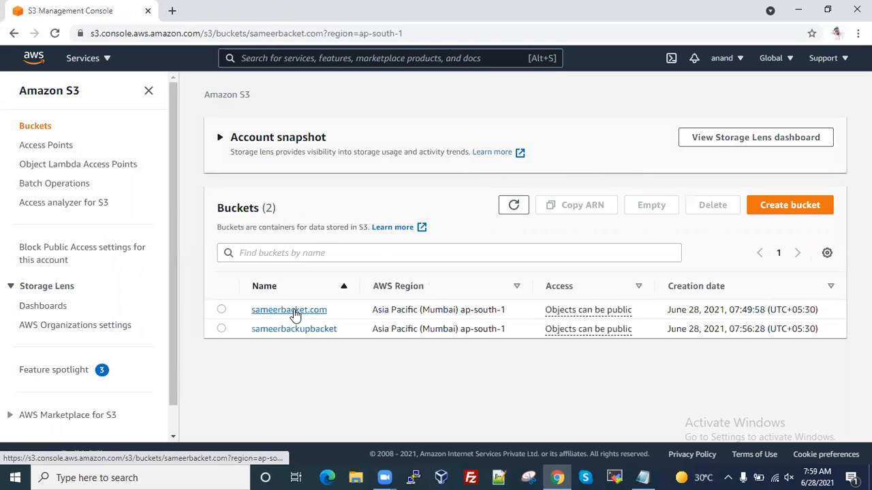
{"action": "scroll", "coordinate": [490, 307], "scroll_direction": "down", "scroll_amount": 1}
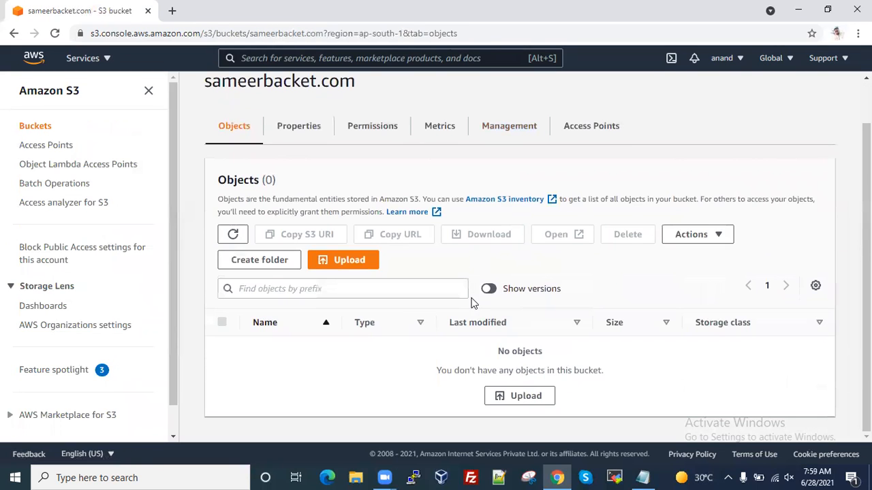
{"action": "left_click", "coordinate": [518, 396]}
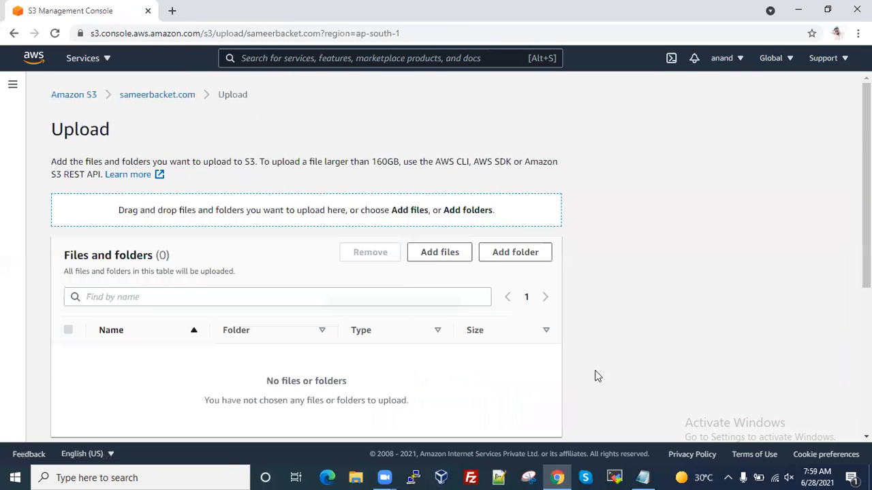
{"action": "left_click", "coordinate": [435, 252]}
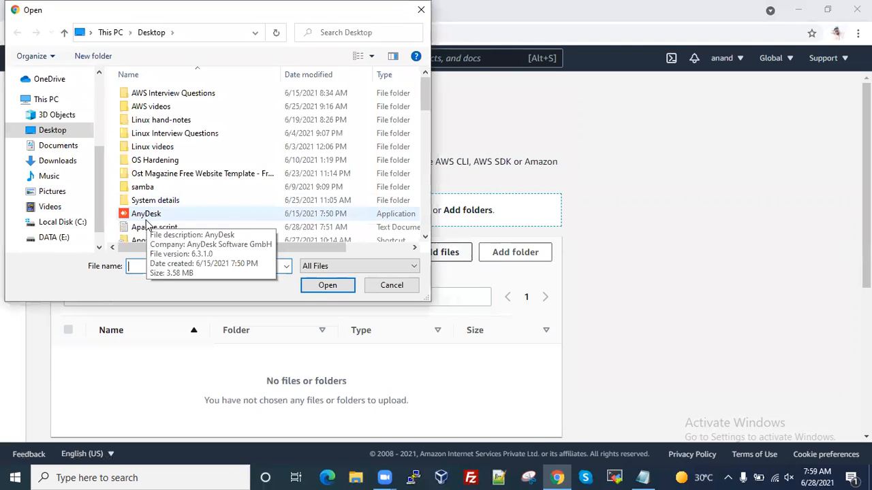
{"action": "left_click", "coordinate": [140, 229]}
{"action": "left_click", "coordinate": [329, 285]}
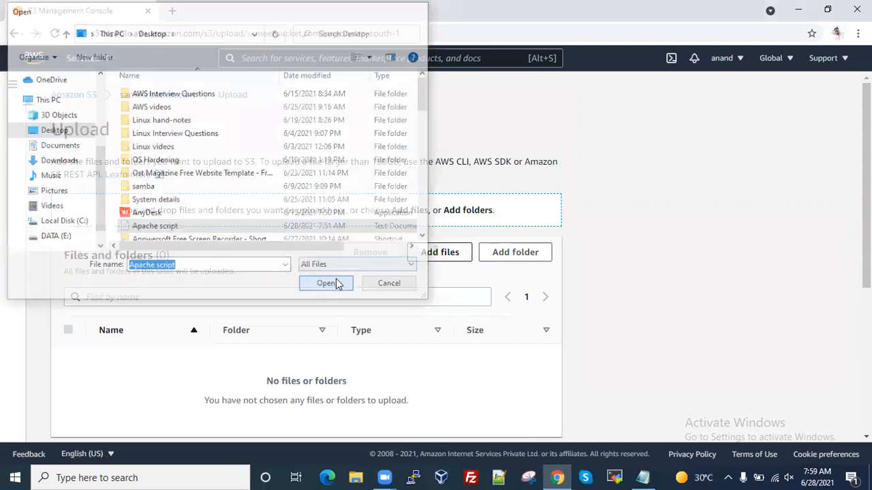
{"action": "scroll", "coordinate": [334, 248], "scroll_direction": "down", "scroll_amount": 3}
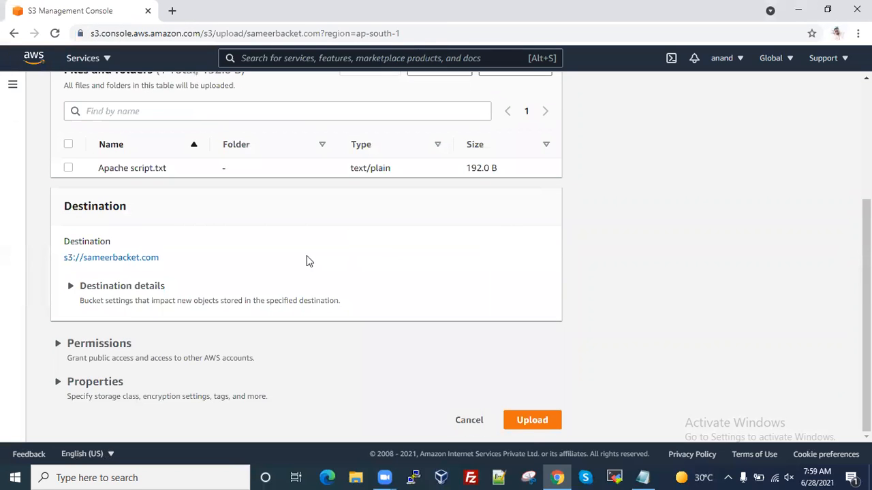
{"action": "left_click", "coordinate": [534, 421]}
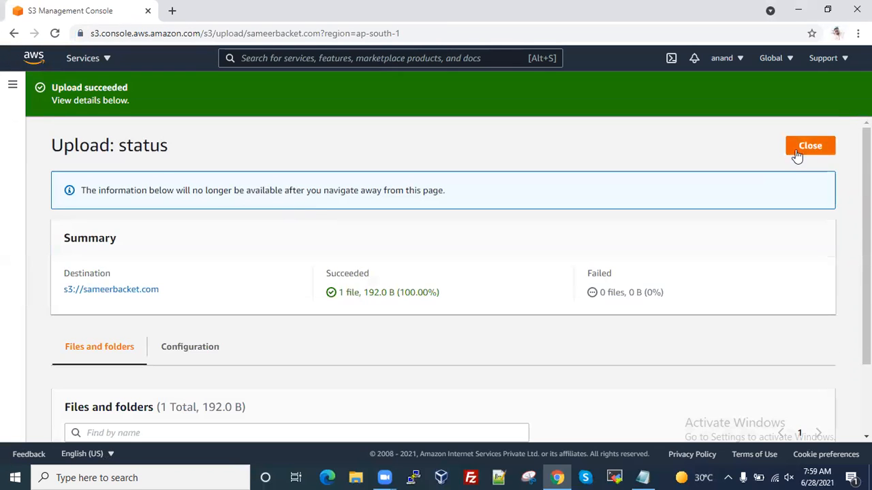
{"action": "left_click", "coordinate": [796, 154]}
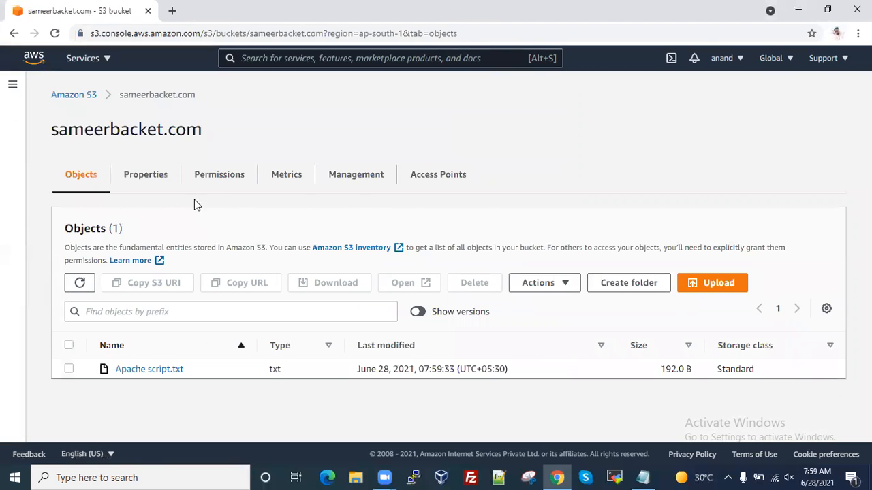
Open sameerbackupbacket from the bucket list and keep refreshing its objects to check for the replicated Apache script.txt
{"action": "left_click", "coordinate": [73, 96]}
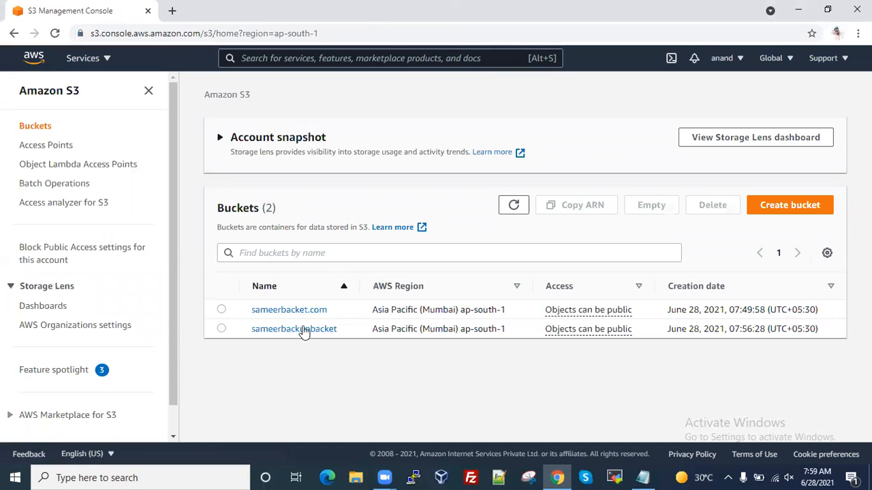
{"action": "left_click", "coordinate": [300, 332]}
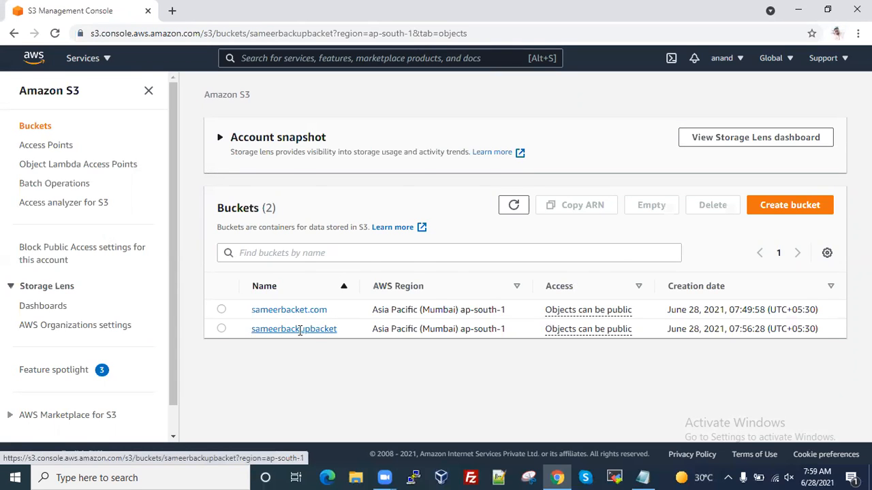
{"action": "scroll", "coordinate": [427, 307], "scroll_direction": "down", "scroll_amount": 1}
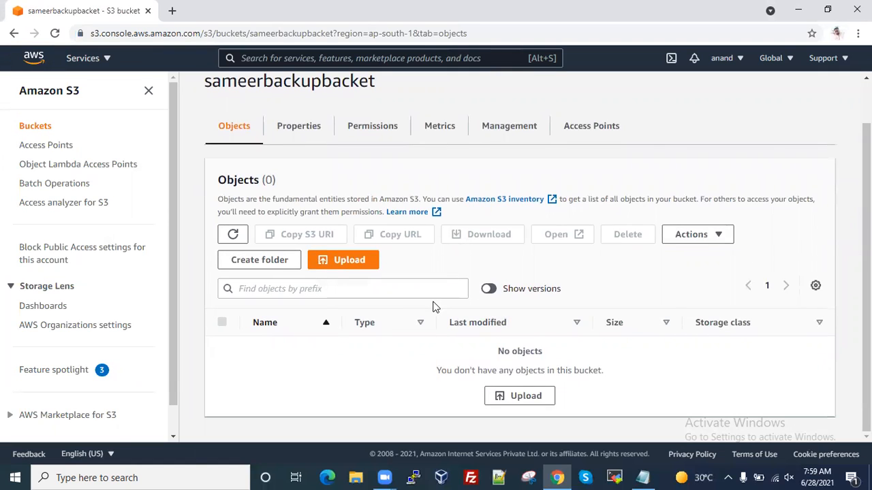
{"action": "left_click", "coordinate": [232, 234]}
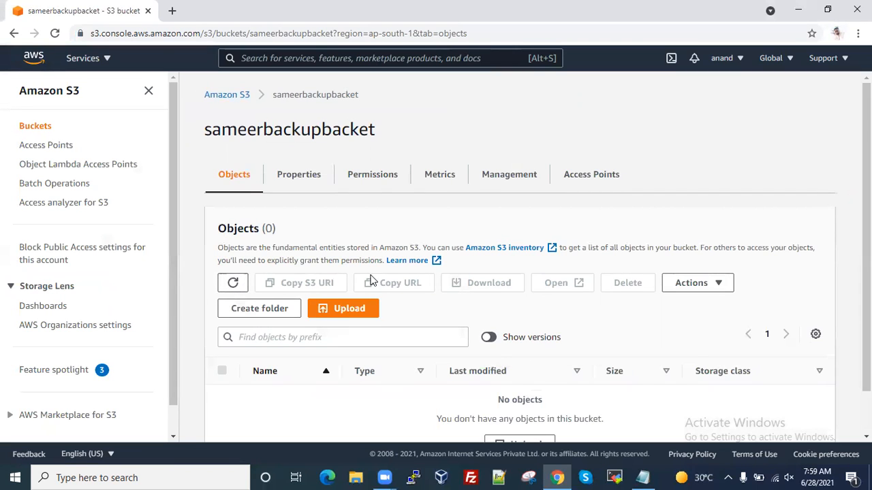
{"action": "scroll", "coordinate": [240, 216], "scroll_direction": "down", "scroll_amount": 1}
{"action": "left_click", "coordinate": [232, 234]}
{"action": "scroll", "coordinate": [413, 250], "scroll_direction": "down", "scroll_amount": 1}
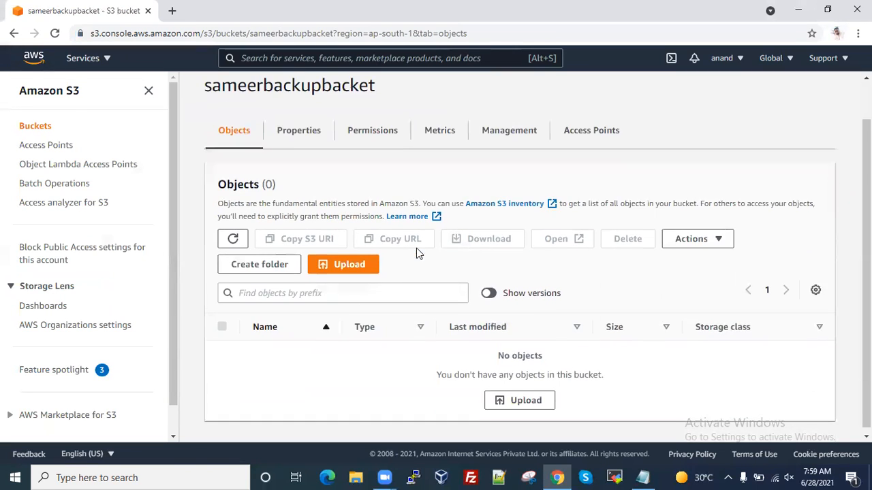
{"action": "left_click", "coordinate": [234, 235]}
{"action": "scroll", "coordinate": [406, 238], "scroll_direction": "down", "scroll_amount": 1}
{"action": "left_click", "coordinate": [235, 237]}
{"action": "scroll", "coordinate": [412, 245], "scroll_direction": "down", "scroll_amount": 1}
{"action": "left_click", "coordinate": [233, 234]}
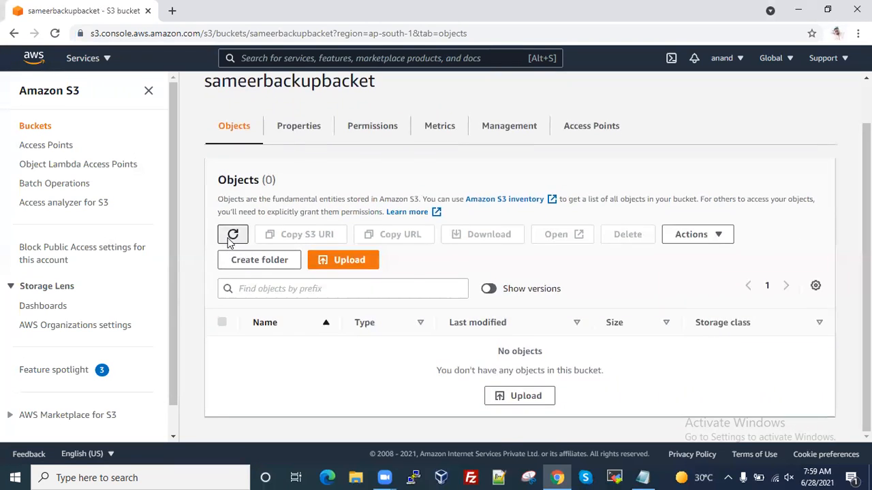
{"action": "scroll", "coordinate": [406, 257], "scroll_direction": "down", "scroll_amount": 1}
{"action": "left_click", "coordinate": [233, 234]}
{"action": "scroll", "coordinate": [262, 245], "scroll_direction": "down", "scroll_amount": 1}
{"action": "left_click", "coordinate": [231, 235]}
{"action": "scroll", "coordinate": [282, 250], "scroll_direction": "down", "scroll_amount": 1}
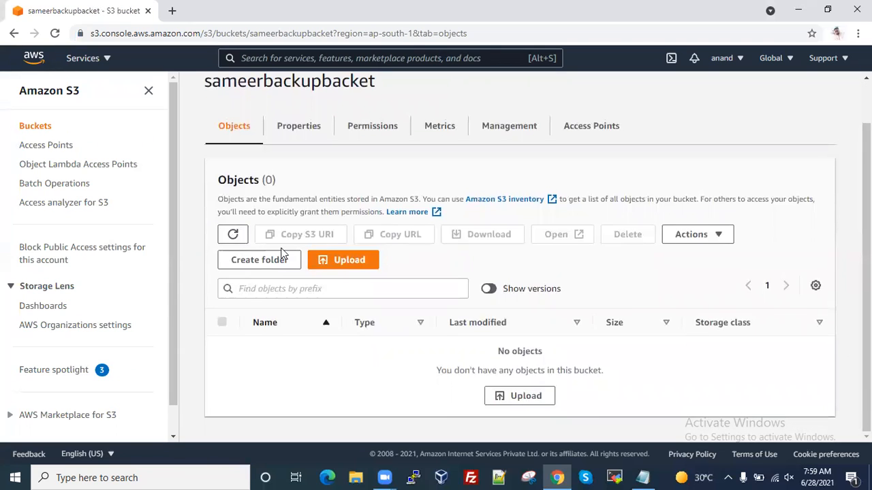
{"action": "left_click", "coordinate": [232, 235]}
{"action": "scroll", "coordinate": [339, 244], "scroll_direction": "down", "scroll_amount": 1}
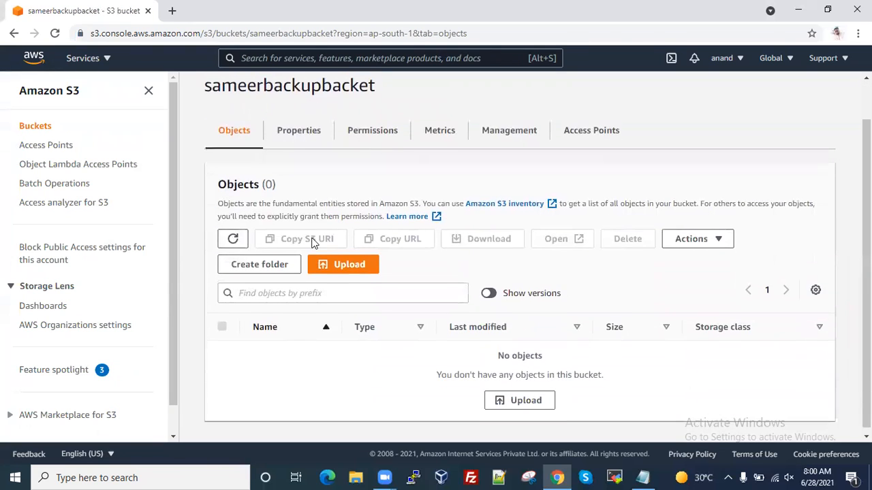
{"action": "left_click", "coordinate": [230, 237]}
{"action": "scroll", "coordinate": [344, 242], "scroll_direction": "down", "scroll_amount": 1}
{"action": "left_click", "coordinate": [239, 234]}
{"action": "scroll", "coordinate": [266, 235], "scroll_direction": "down", "scroll_amount": 1}
{"action": "left_click", "coordinate": [238, 237]}
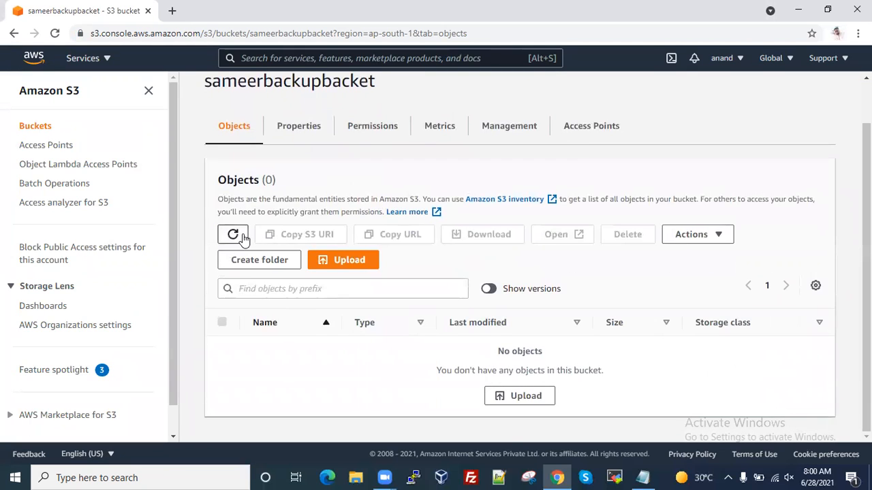
{"action": "scroll", "coordinate": [230, 243], "scroll_direction": "down", "scroll_amount": 1}
{"action": "left_click", "coordinate": [227, 241]}
{"action": "scroll", "coordinate": [521, 253], "scroll_direction": "down", "scroll_amount": 1}
{"action": "left_click", "coordinate": [236, 242]}
{"action": "scroll", "coordinate": [395, 243], "scroll_direction": "down", "scroll_amount": 1}
{"action": "left_click", "coordinate": [234, 239]}
{"action": "scroll", "coordinate": [511, 245], "scroll_direction": "down", "scroll_amount": 1}
{"action": "left_click", "coordinate": [235, 234]}
{"action": "scroll", "coordinate": [217, 242], "scroll_direction": "down", "scroll_amount": 1}
{"action": "left_click", "coordinate": [233, 238]}
{"action": "scroll", "coordinate": [305, 238], "scroll_direction": "down", "scroll_amount": 1}
{"action": "left_click", "coordinate": [233, 234]}
{"action": "scroll", "coordinate": [259, 234], "scroll_direction": "down", "scroll_amount": 1}
{"action": "left_click", "coordinate": [233, 233]}
{"action": "scroll", "coordinate": [409, 243], "scroll_direction": "down", "scroll_amount": 1}
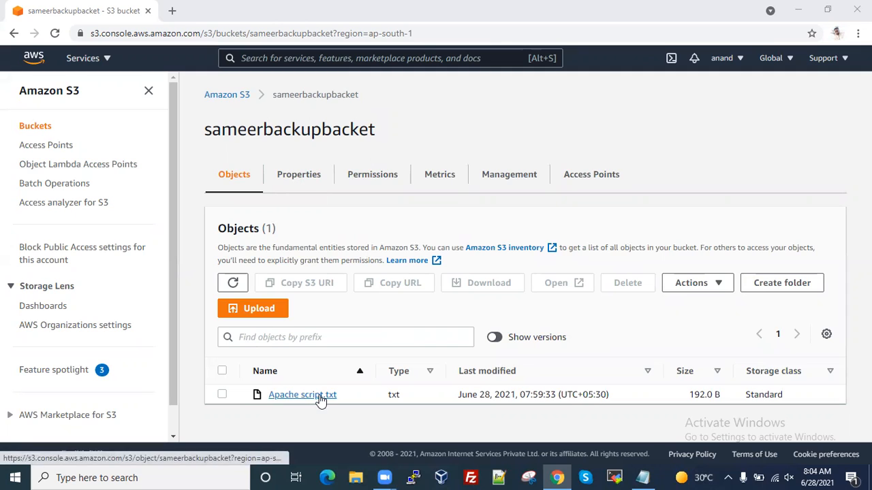
Return to the bucket list and examine the objects in the source bucket sameerbacket.com
{"action": "left_click", "coordinate": [224, 95]}
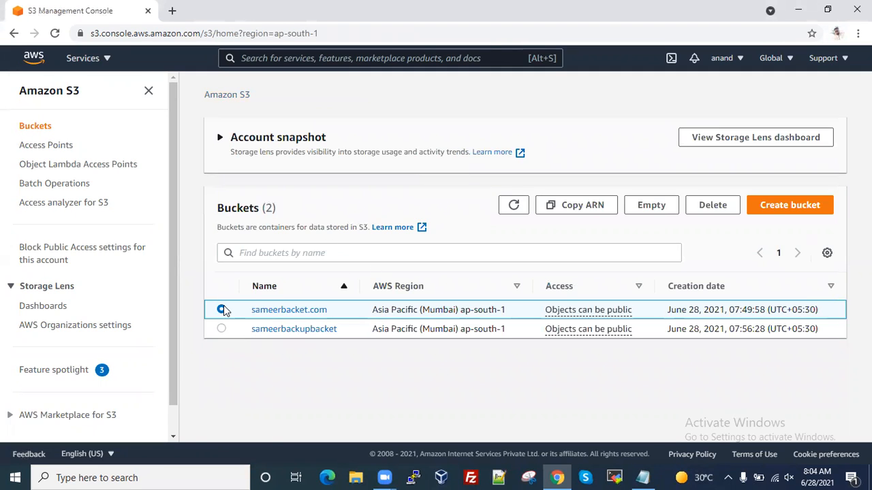
{"action": "left_click", "coordinate": [283, 311]}
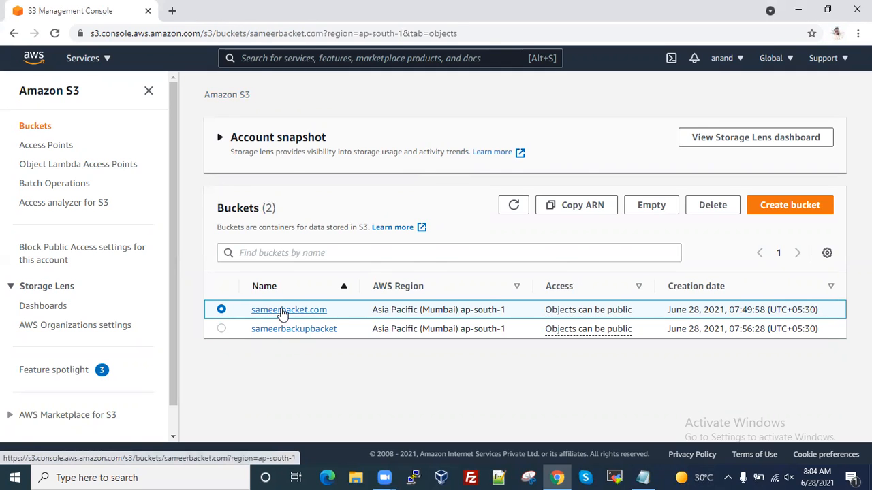
{"action": "scroll", "coordinate": [343, 368], "scroll_direction": "down", "scroll_amount": 1}
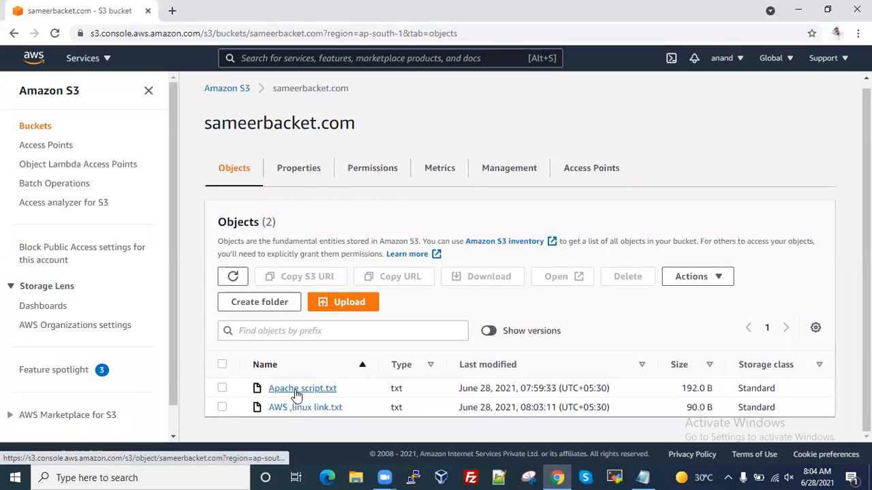
Go back to sameerbackupbacket and refresh its object list several times to compare it with the source bucket
{"action": "left_click", "coordinate": [219, 88]}
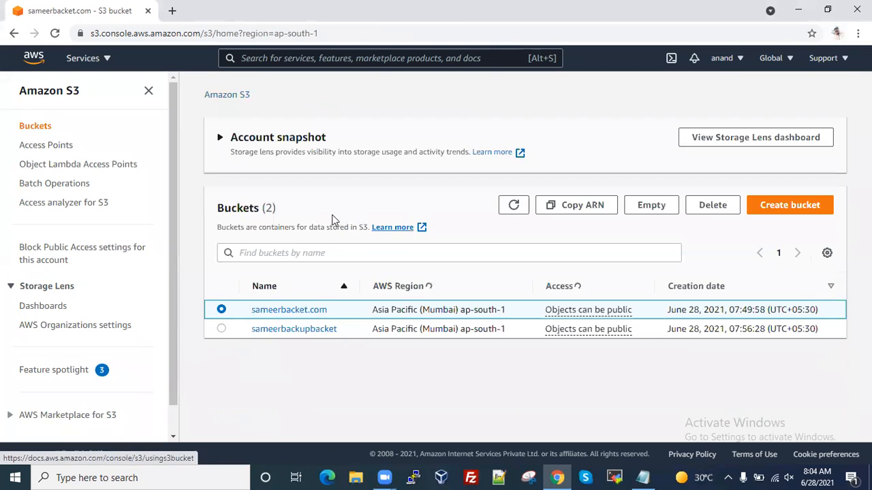
{"action": "left_click", "coordinate": [294, 330]}
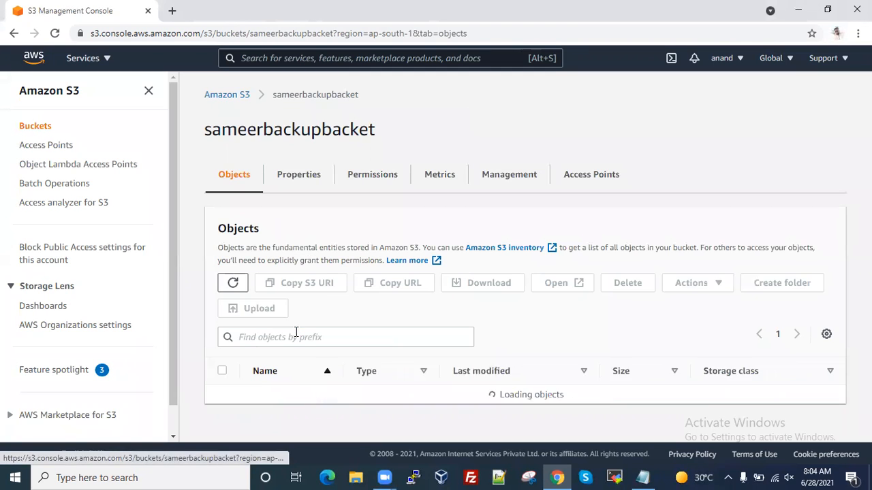
{"action": "left_click", "coordinate": [232, 282]}
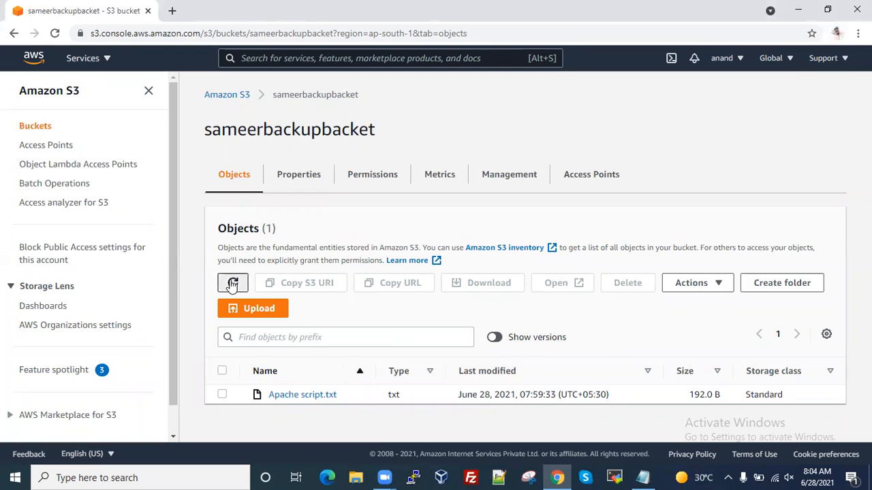
{"action": "left_click", "coordinate": [233, 284]}
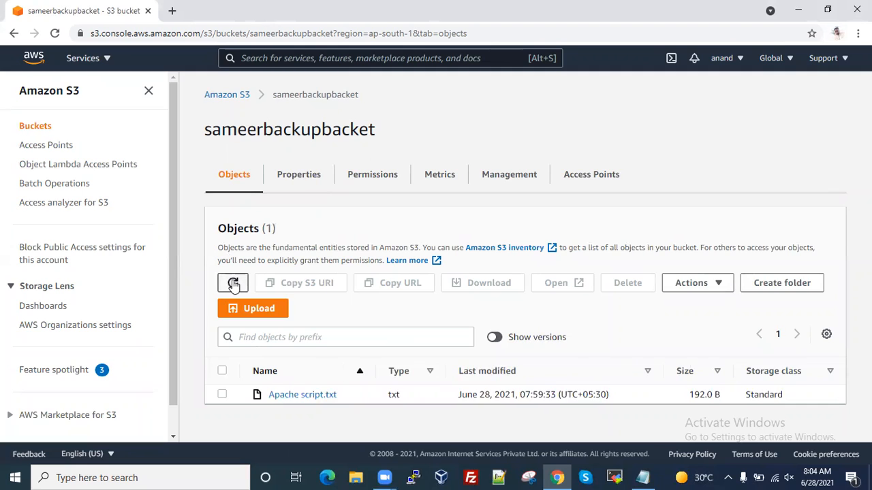
{"action": "left_click", "coordinate": [233, 284]}
Select sameerbackupbacket in the bucket list, reopen it, and refresh its objects to check for further replicated files
{"action": "left_click", "coordinate": [226, 95]}
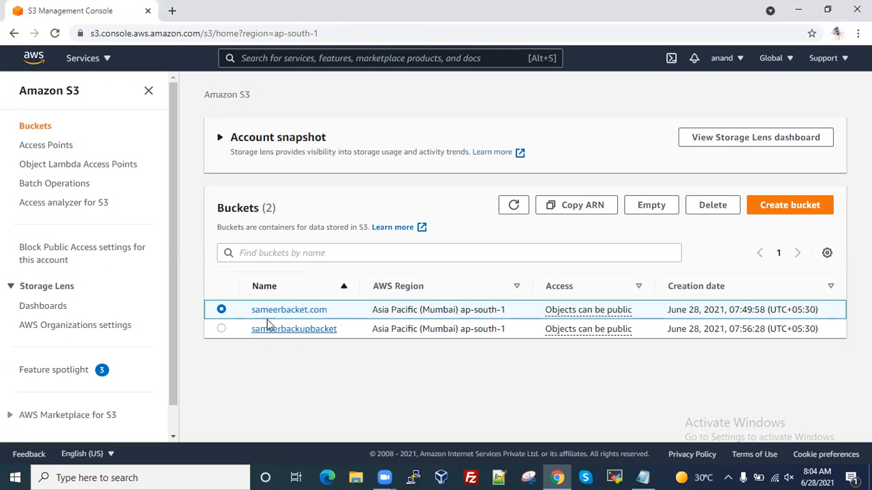
{"action": "left_click", "coordinate": [221, 328]}
{"action": "left_click", "coordinate": [301, 330]}
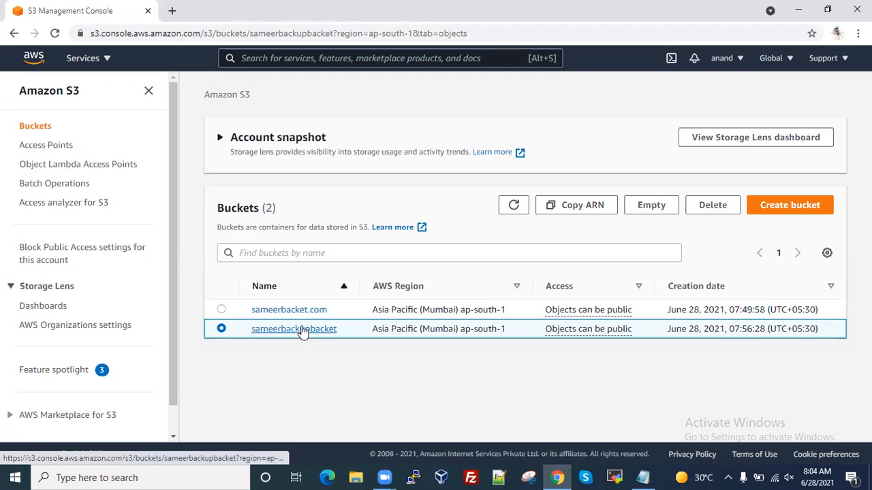
{"action": "left_click", "coordinate": [235, 282]}
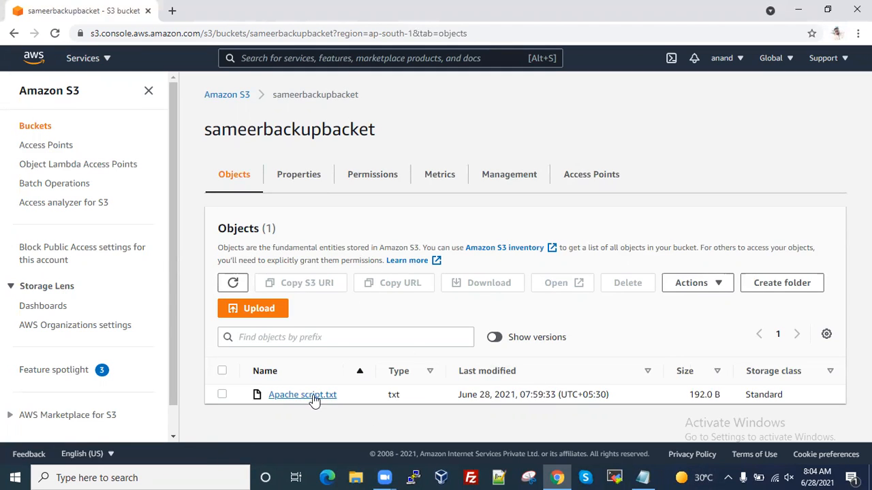
{"action": "left_click", "coordinate": [233, 282]}
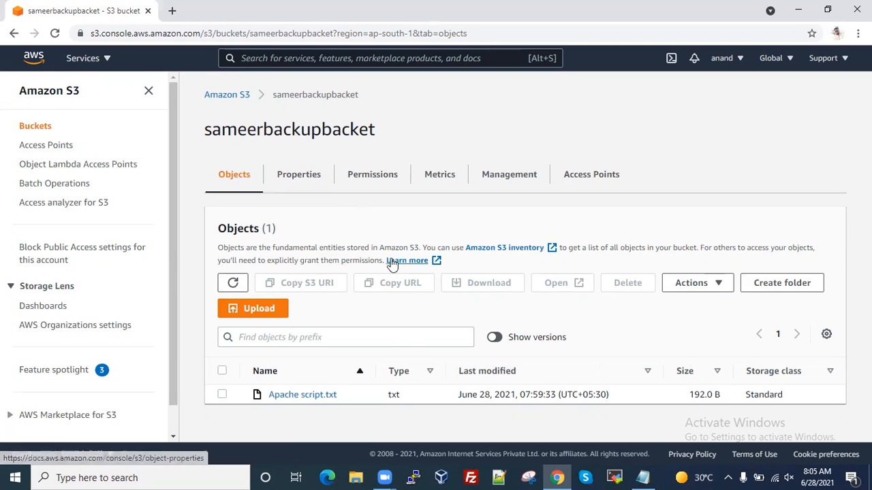
Switch to Notepad, highlight the "s3 version" and "s3 bucket ruplication" lines for review, and minimize the notes
{"action": "left_click", "coordinate": [642, 477]}
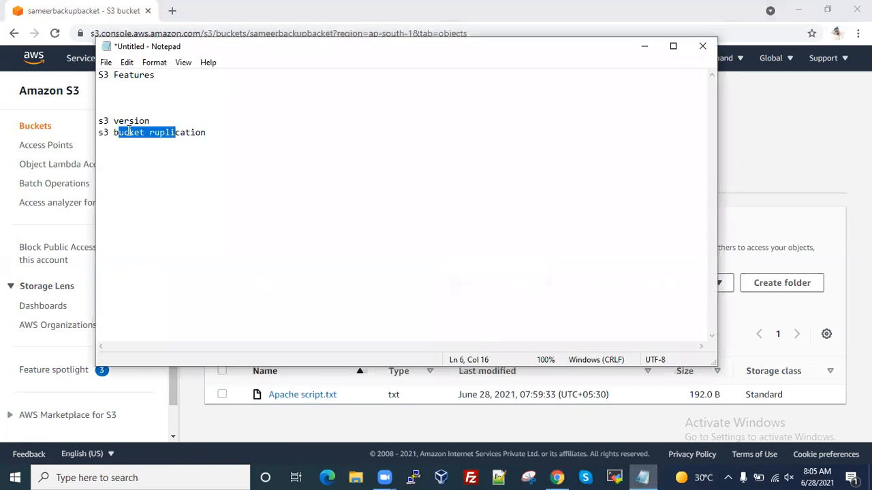
{"action": "left_click_drag", "start_coordinate": [118, 121], "coordinate": [209, 132]}
{"action": "left_click", "coordinate": [211, 133]}
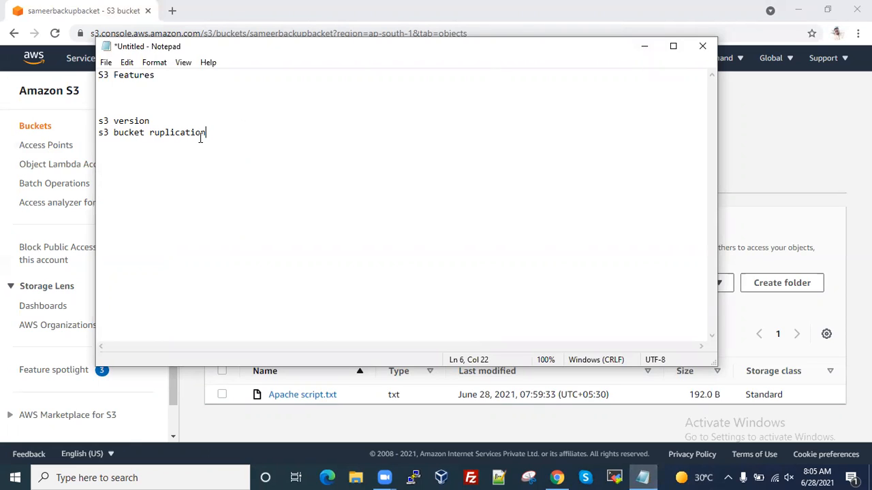
{"action": "left_click_drag", "start_coordinate": [107, 121], "coordinate": [211, 132]}
{"action": "left_click", "coordinate": [264, 135]}
{"action": "left_click", "coordinate": [644, 45]}
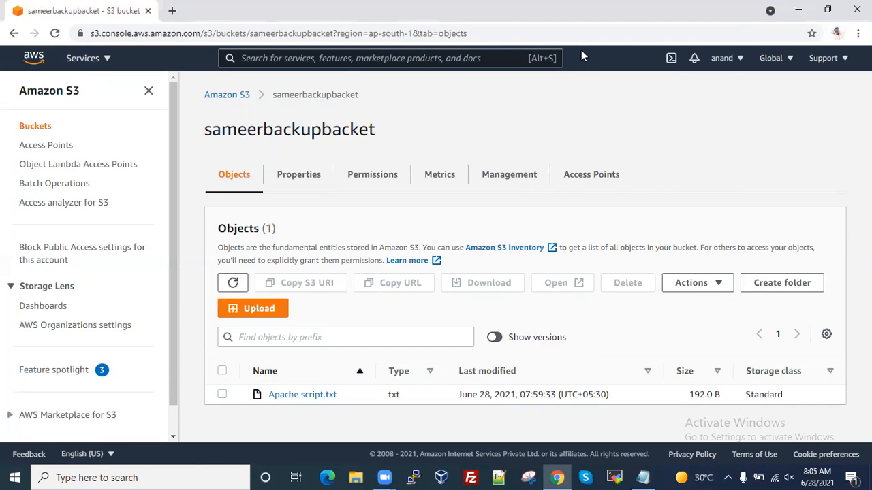